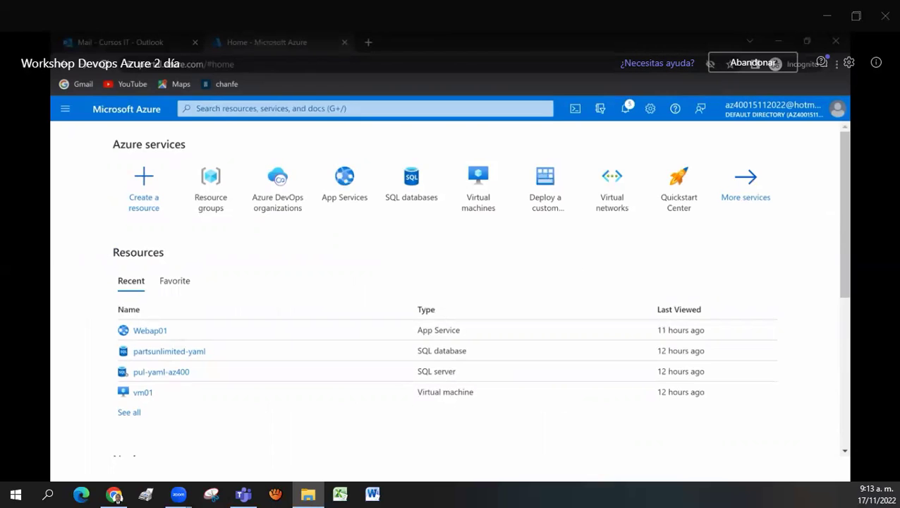
# Step: Open the Azure DevOps organizations service and go to the My Azure DevOps Organizations page
pyautogui.click(313, 107)
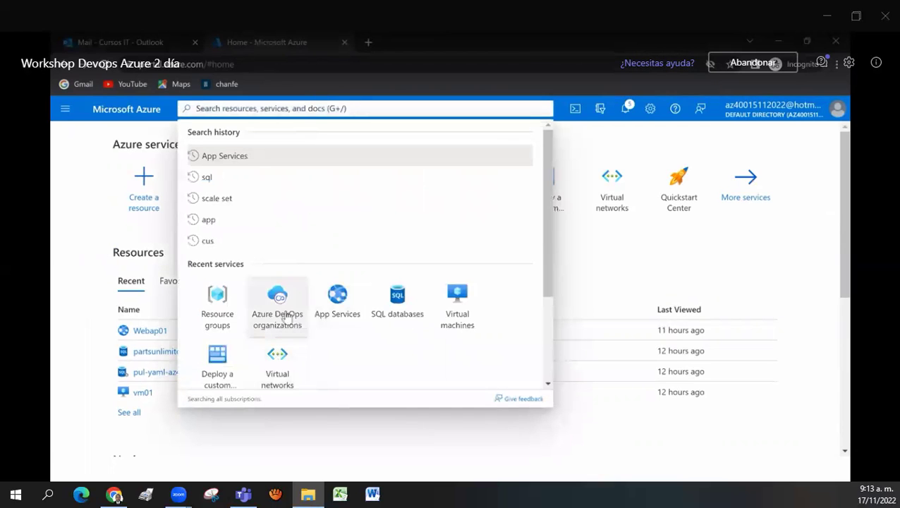
pyautogui.click(287, 318)
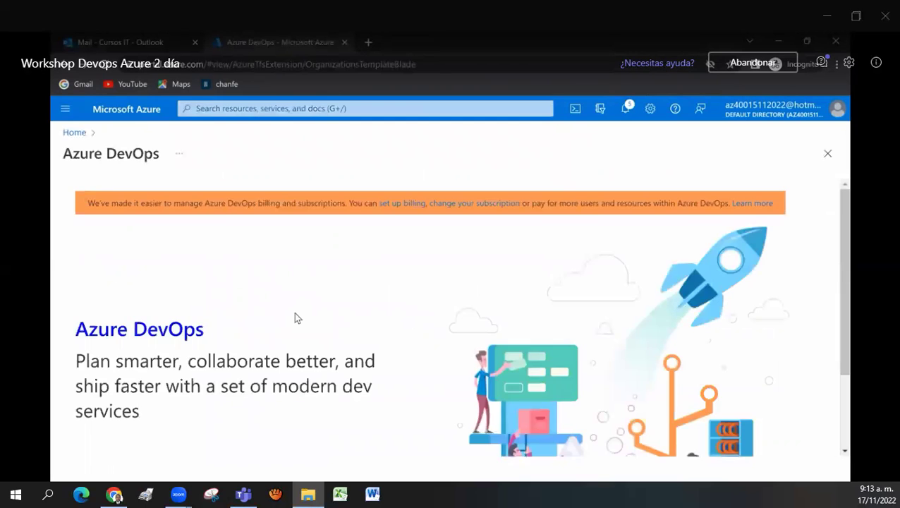
pyautogui.scroll(-2, 294, 318)
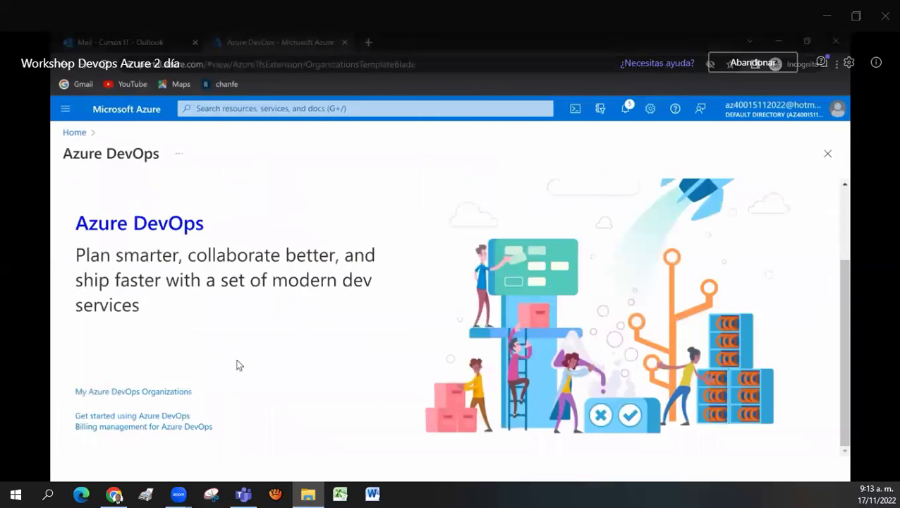
pyautogui.click(149, 392)
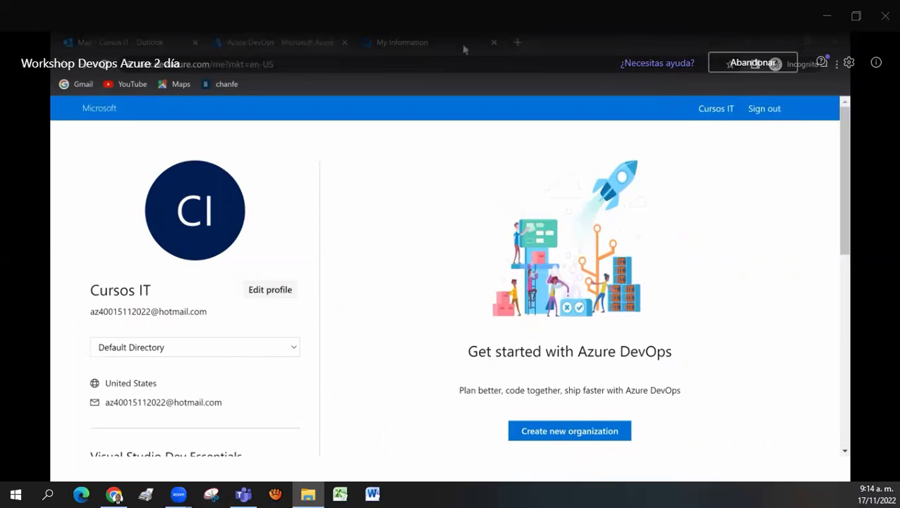
pyautogui.click(516, 42)
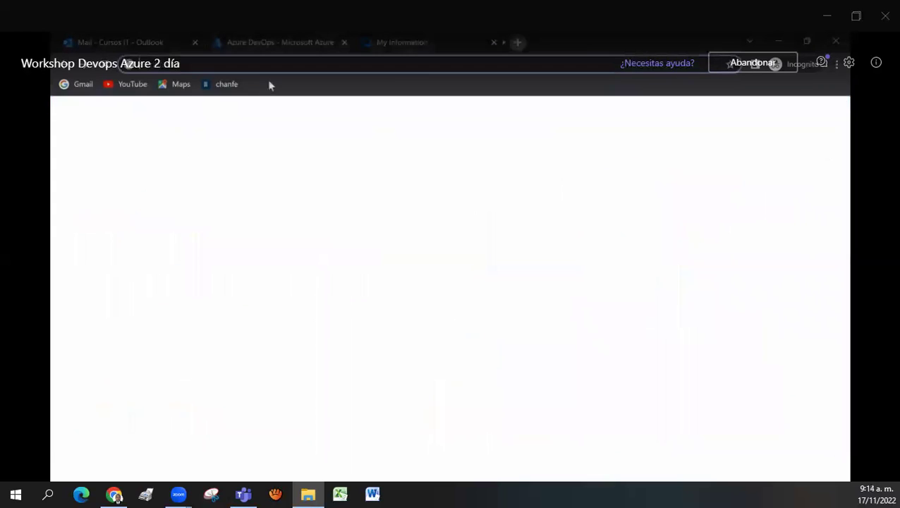
pyautogui.write('https://aex.dev.azure.com/')
pyautogui.press('Return')
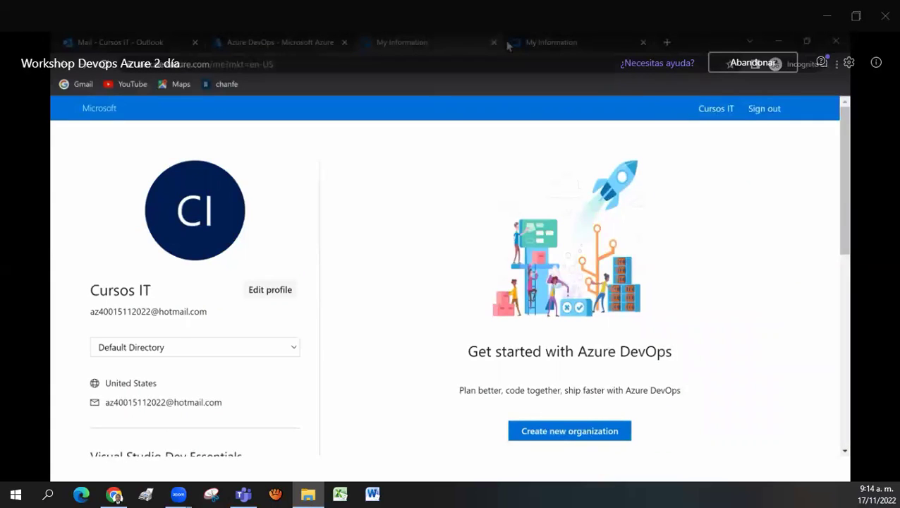
pyautogui.click(643, 42)
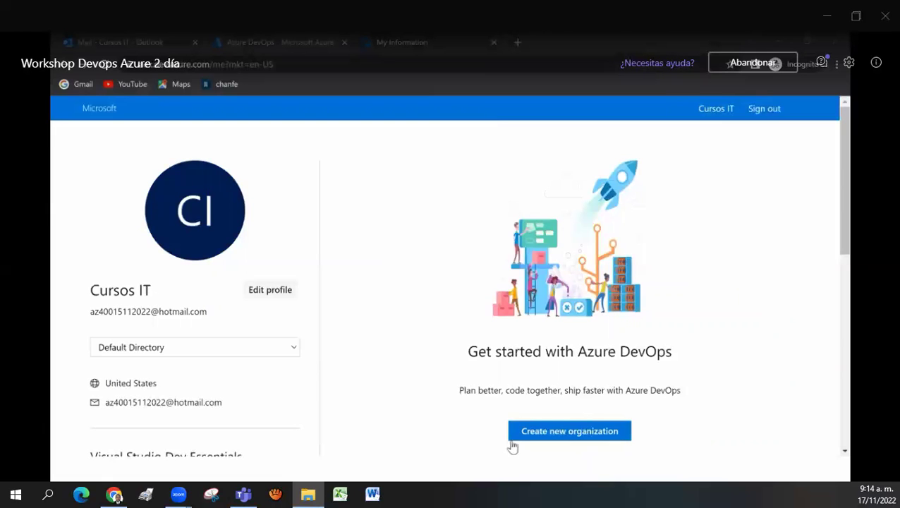
# Step: Keep Default Directory as the profile's directory and start creating a new organization
pyautogui.click(275, 346)
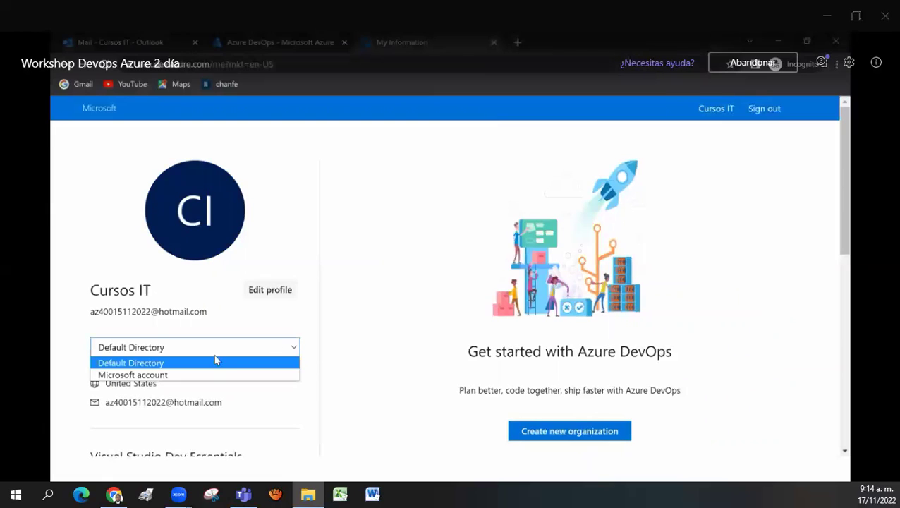
pyautogui.click(153, 362)
pyautogui.scroll(-2, 370, 340)
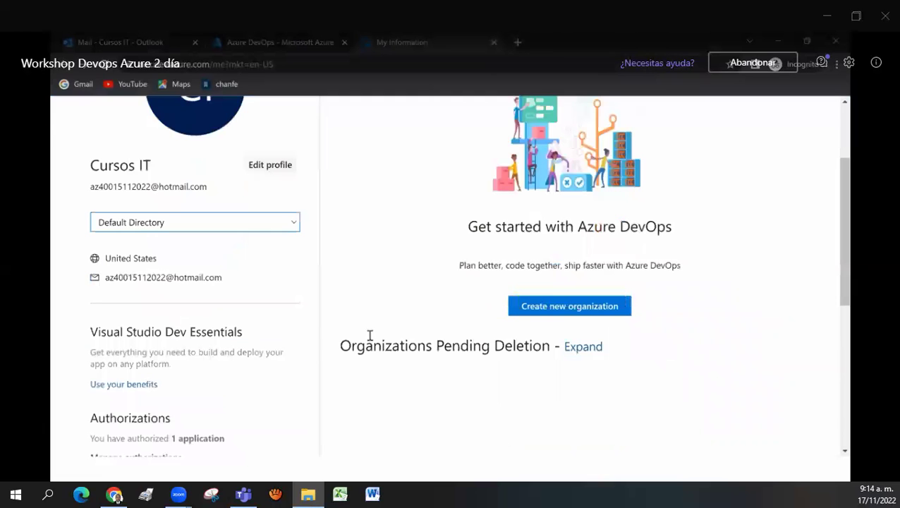
pyautogui.click(570, 308)
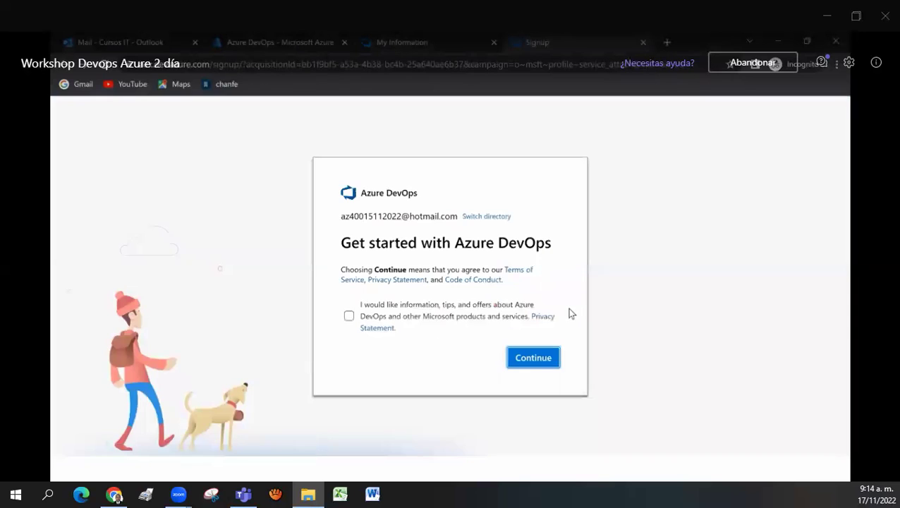
# Step: Open the resource groups list in the Azure portal, and return to the Azure DevOps signup page
pyautogui.click(258, 46)
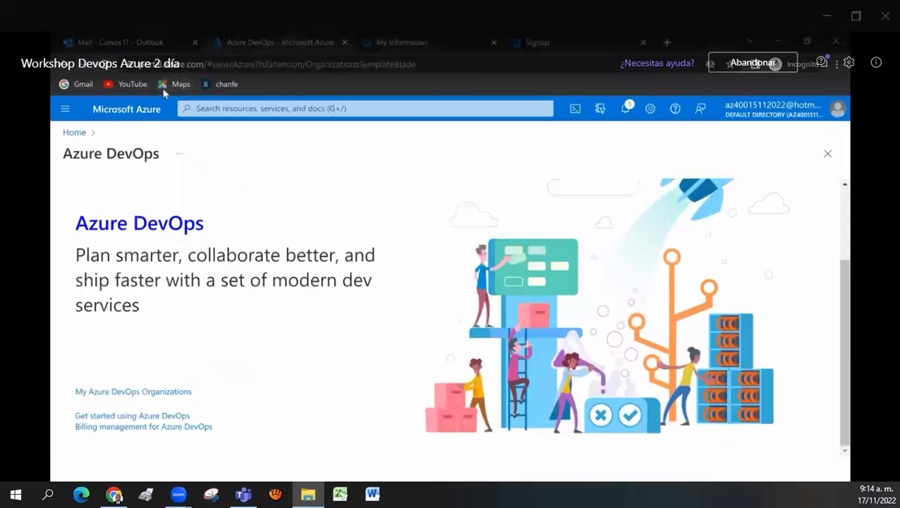
pyautogui.click(70, 65)
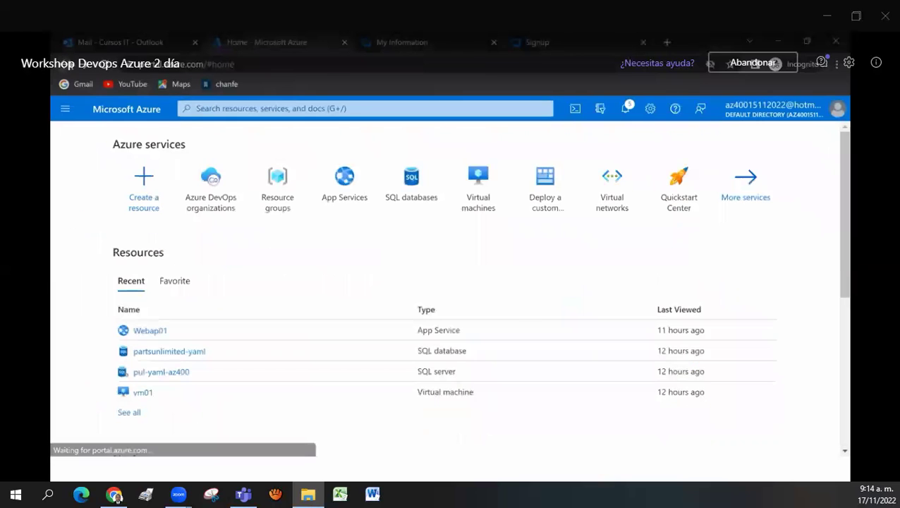
pyautogui.click(271, 189)
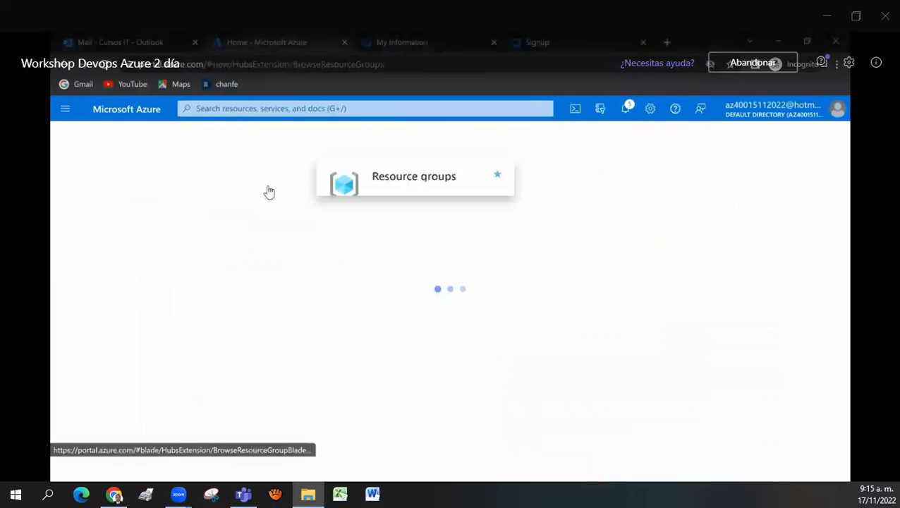
pyautogui.click(532, 46)
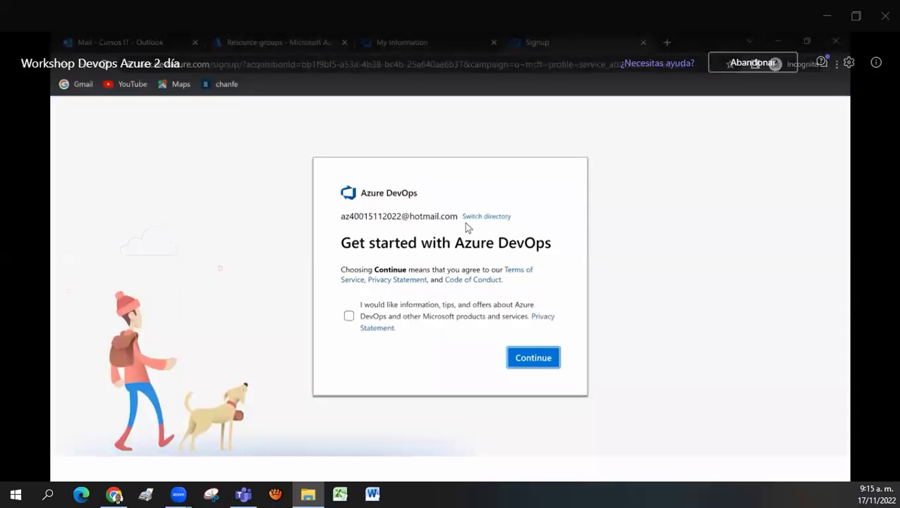
pyautogui.click(535, 358)
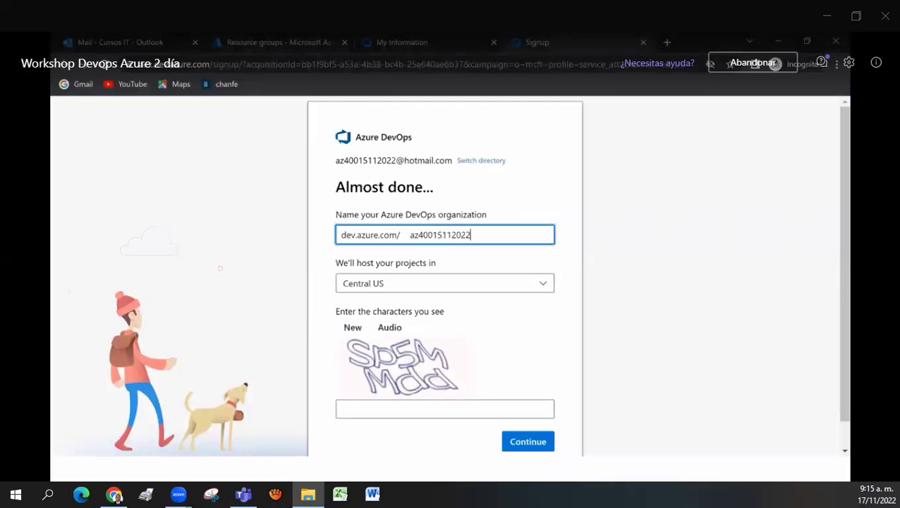
pyautogui.click(439, 235)
pyautogui.press('Delete')
pyautogui.write('7')
pyautogui.click(382, 283)
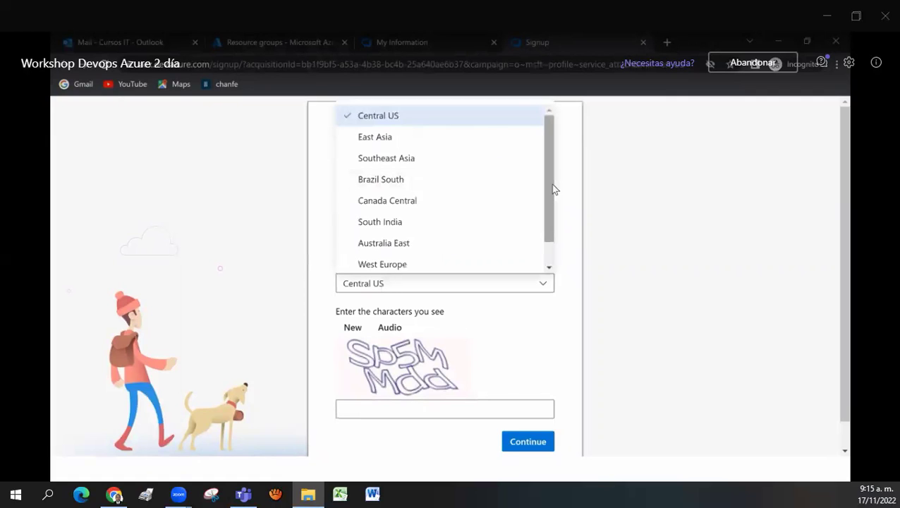
pyautogui.moveTo(554, 191)
pyautogui.mouseDown()
pyautogui.moveTo(554, 227)
pyautogui.moveTo(559, 177)
pyautogui.mouseUp()
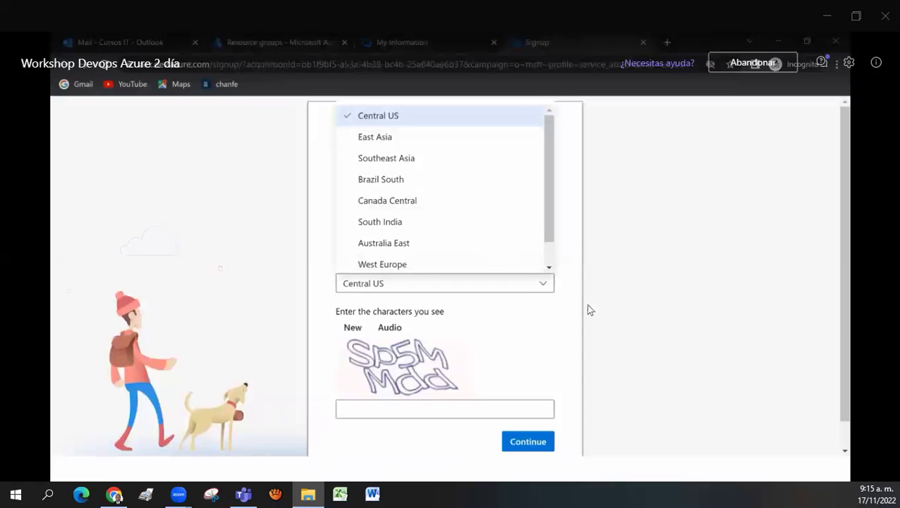
pyautogui.click(632, 302)
# Step: Enter the captcha characters to create the organization, and open its organization settings
pyautogui.click(406, 409)
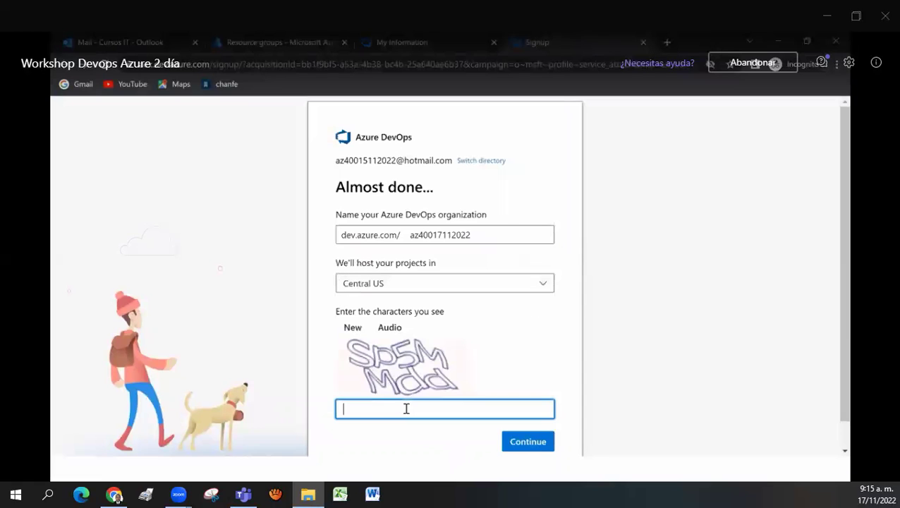
pyautogui.write('Sp5MMdd')
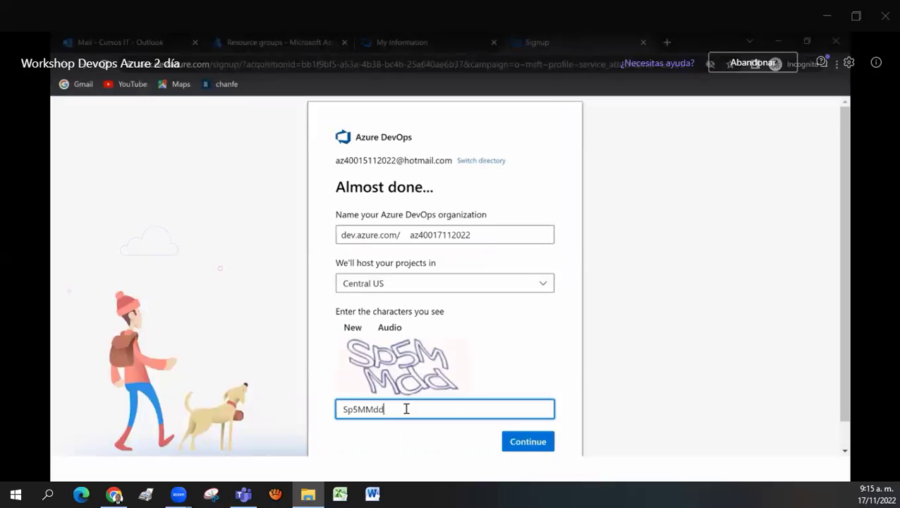
pyautogui.click(524, 441)
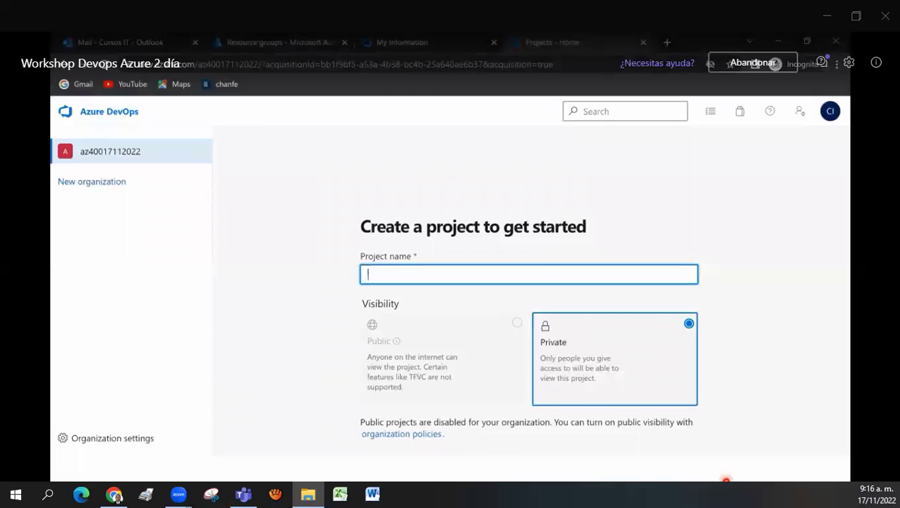
pyautogui.click(130, 442)
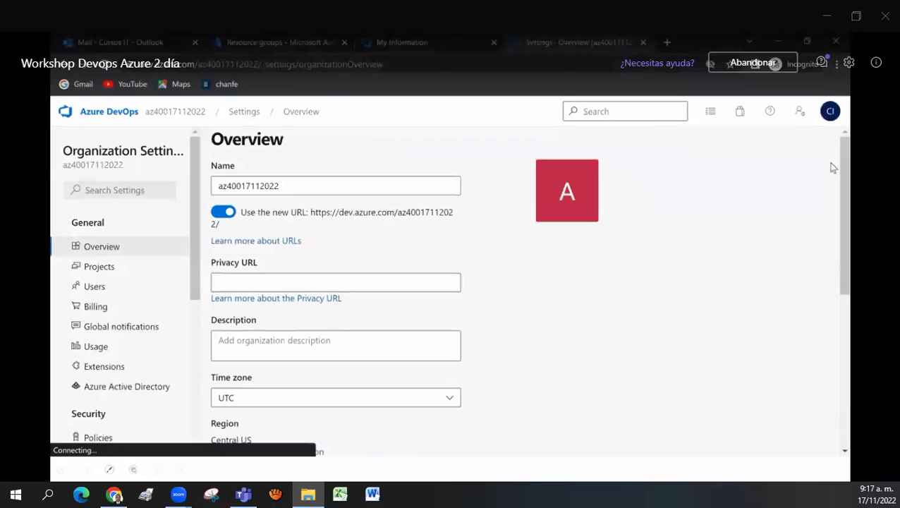
# Step: Switch to the Azure portal and refresh the resource groups list
pyautogui.click(336, 47)
pyautogui.click(217, 193)
pyautogui.click(217, 193)
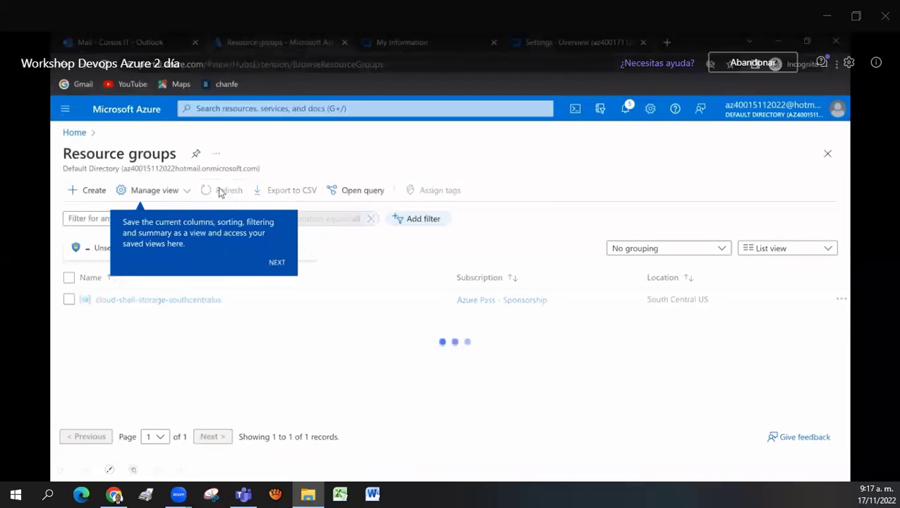
pyautogui.click(272, 109)
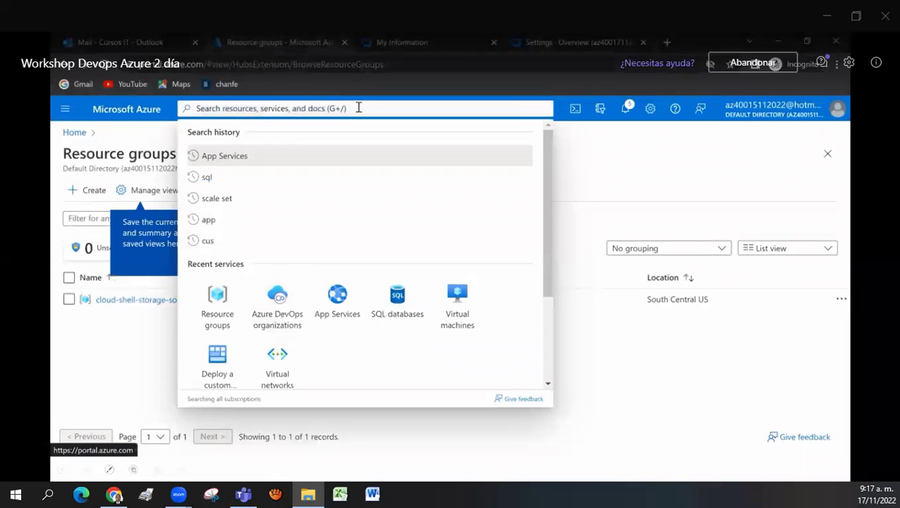
# Step: Reload the My Information page to check the organization list, and return to the organization settings
pyautogui.click(400, 43)
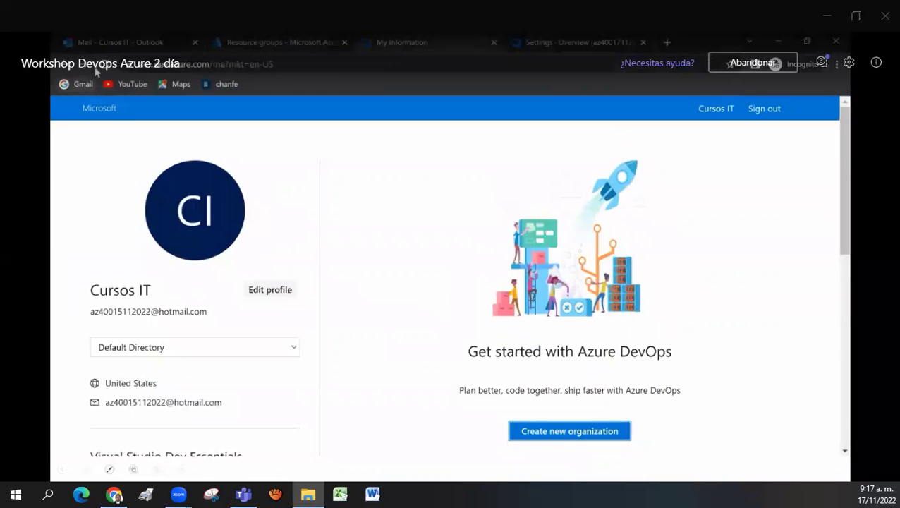
pyautogui.click(97, 67)
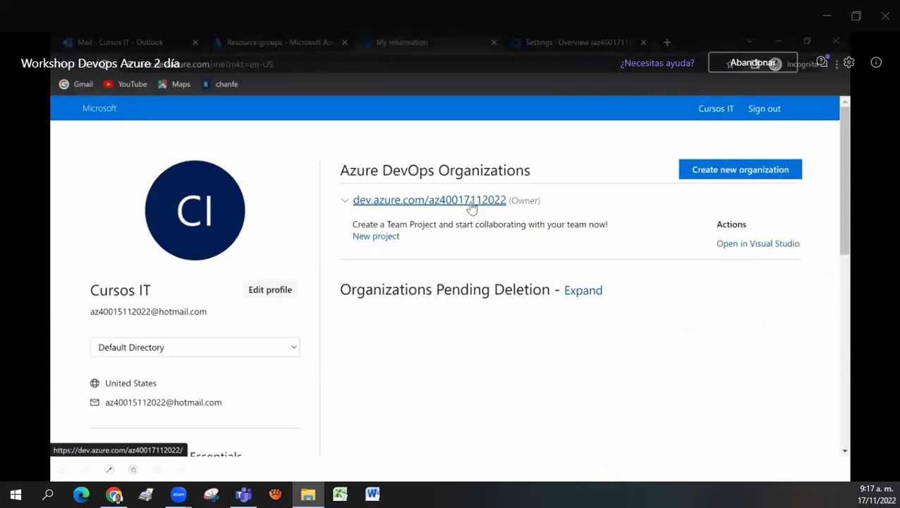
pyautogui.click(563, 43)
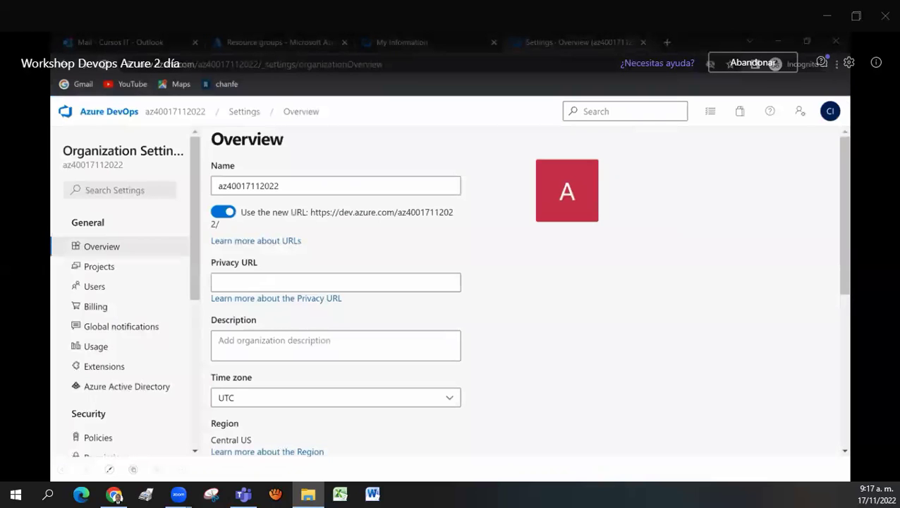
# Step: Set up the organization's billing with the Azure Pass - Sponsorship subscription and save it
pyautogui.click(106, 309)
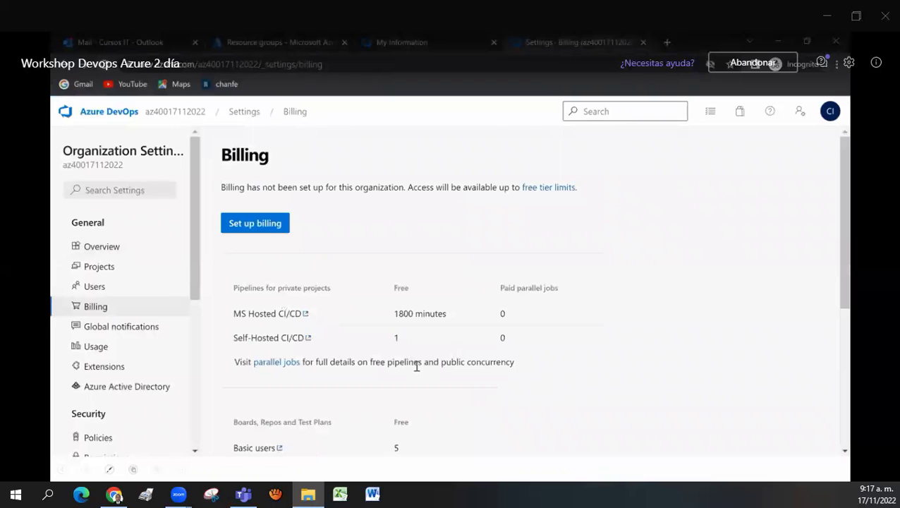
pyautogui.scroll(-1, 417, 365)
pyautogui.scroll(1, 416, 365)
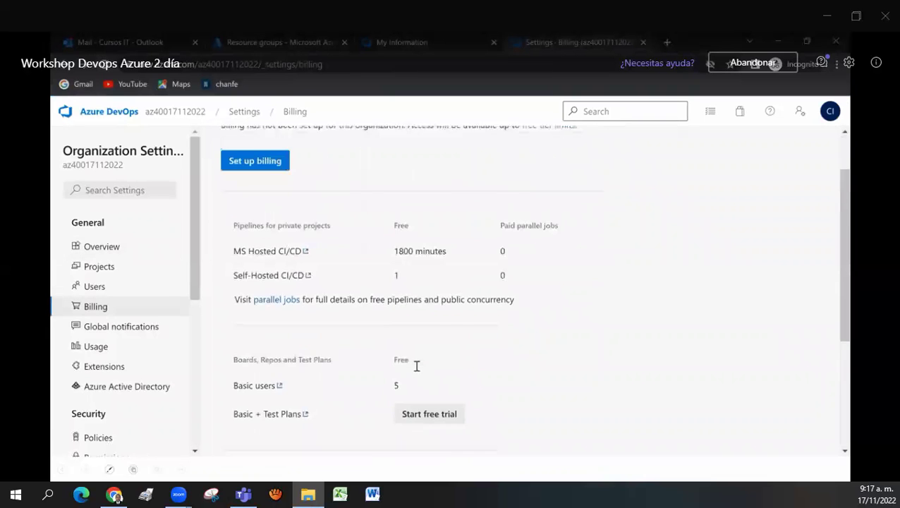
pyautogui.click(278, 227)
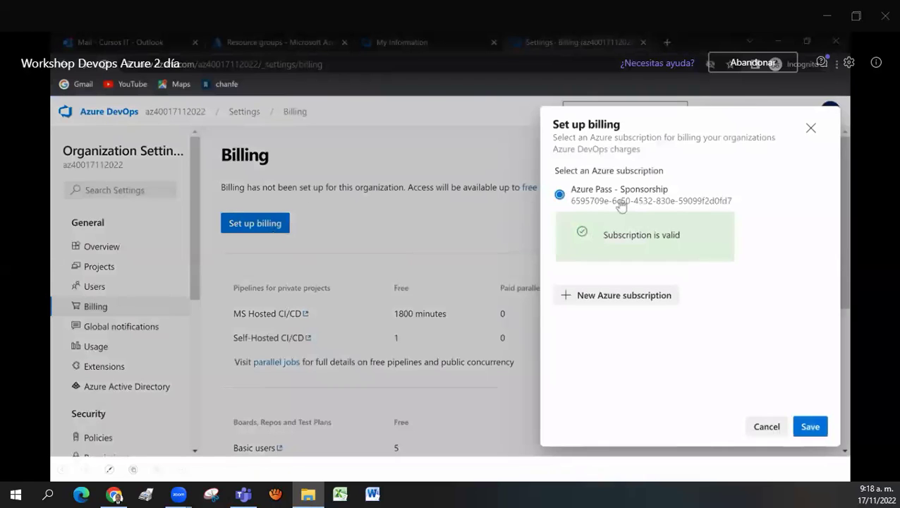
pyautogui.click(620, 203)
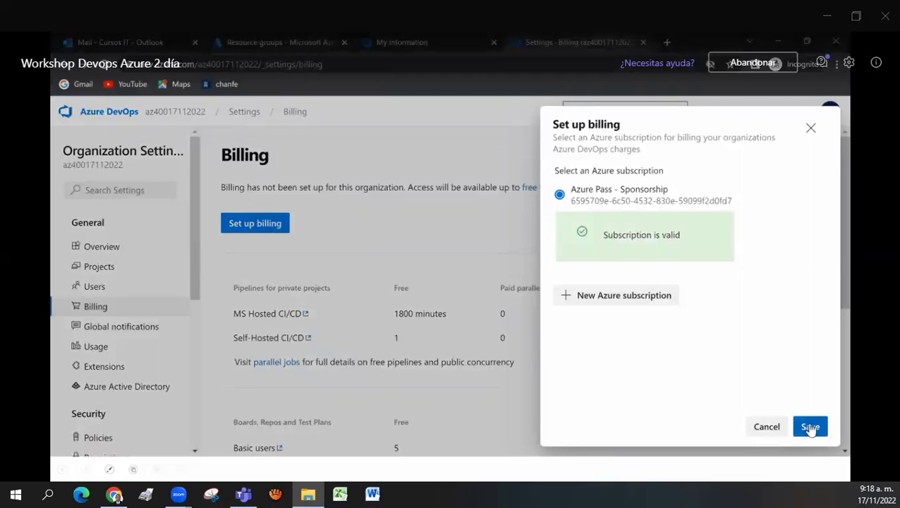
pyautogui.click(810, 427)
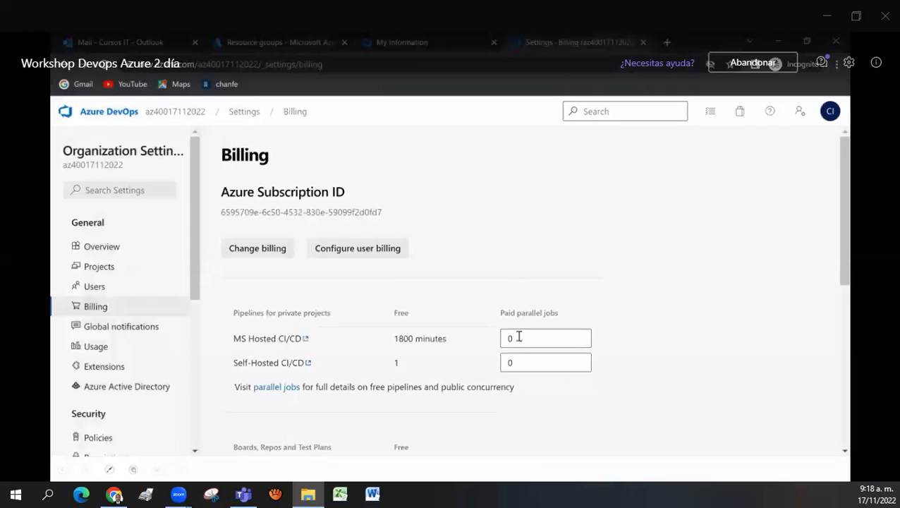
# Step: Set the paid parallel jobs for MS Hosted CI/CD to 1 and save the billing settings
pyautogui.click(513, 339)
pyautogui.doubleClick(546, 345)
pyautogui.write('1')
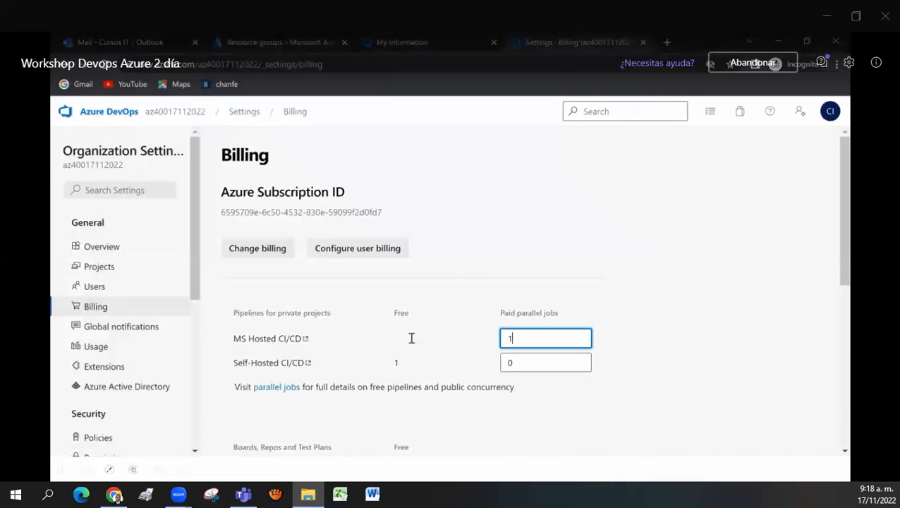
pyautogui.scroll(-5, 402, 335)
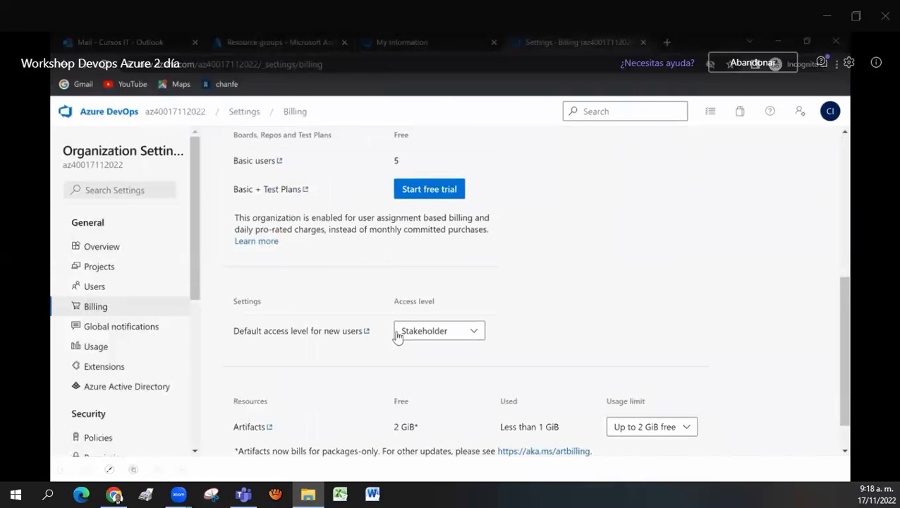
pyautogui.scroll(-1, 398, 337)
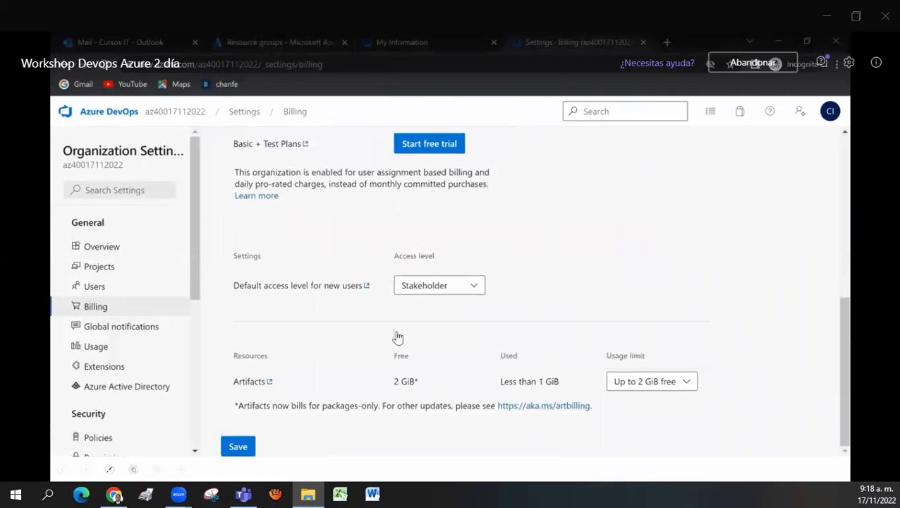
pyautogui.click(238, 447)
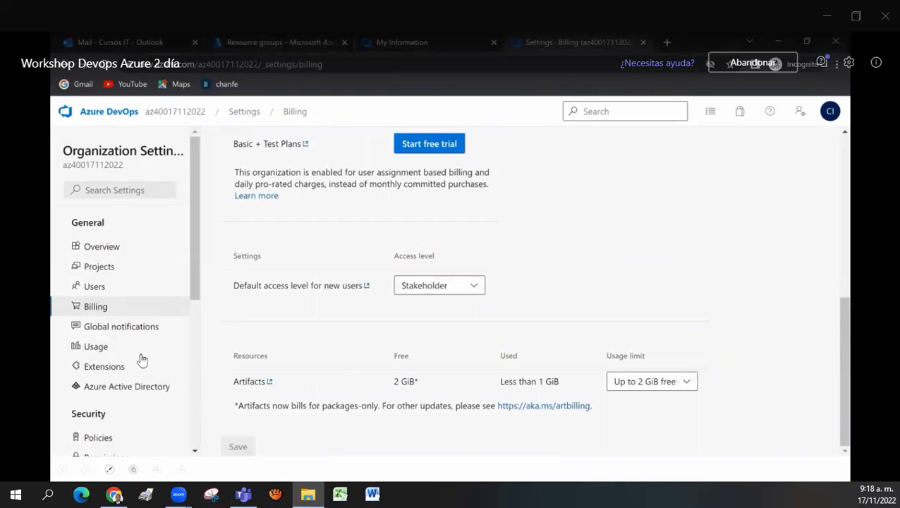
# Step: In the organization's policies, turn on third-party application access via OAuth and allow public projects, then review the remaining policies
pyautogui.scroll(-1, 137, 363)
pyautogui.click(98, 376)
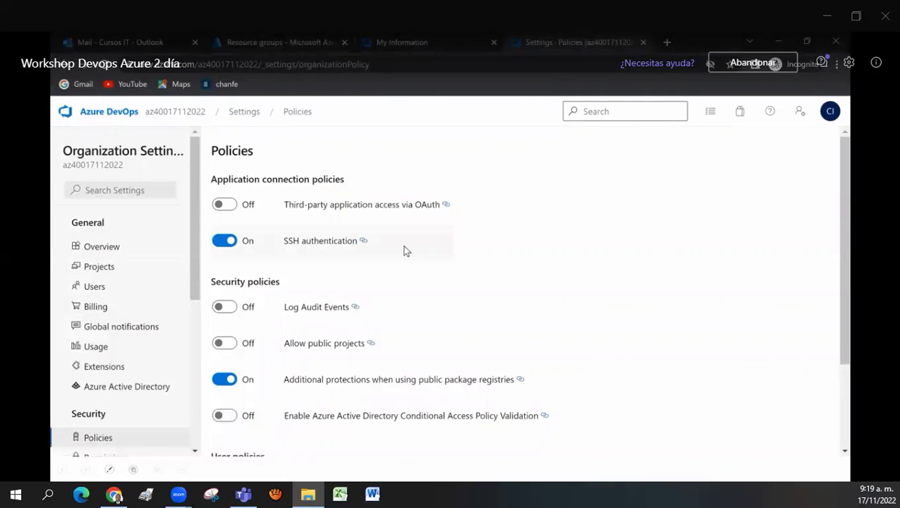
pyautogui.click(230, 208)
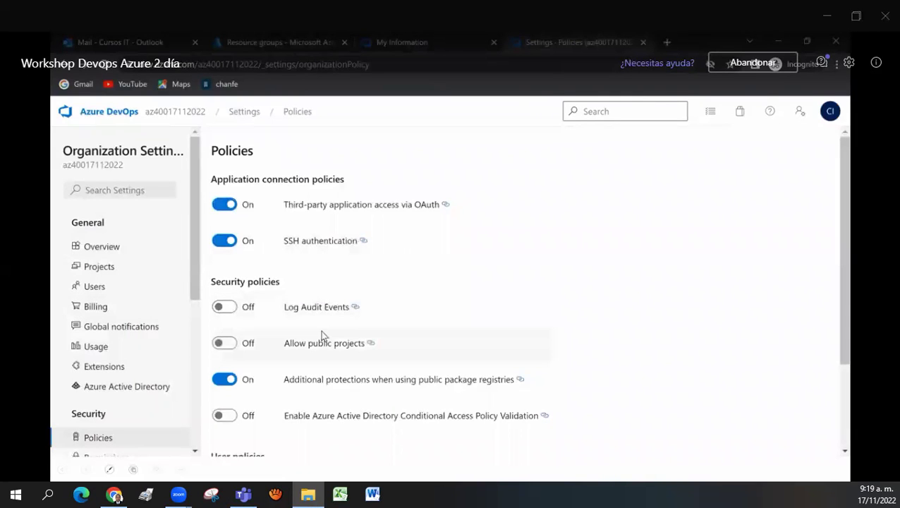
pyautogui.click(223, 344)
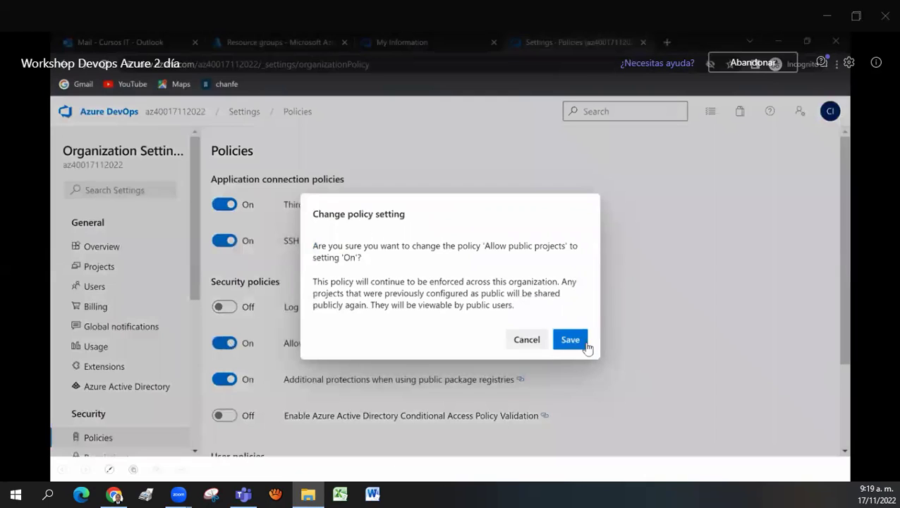
pyautogui.click(572, 341)
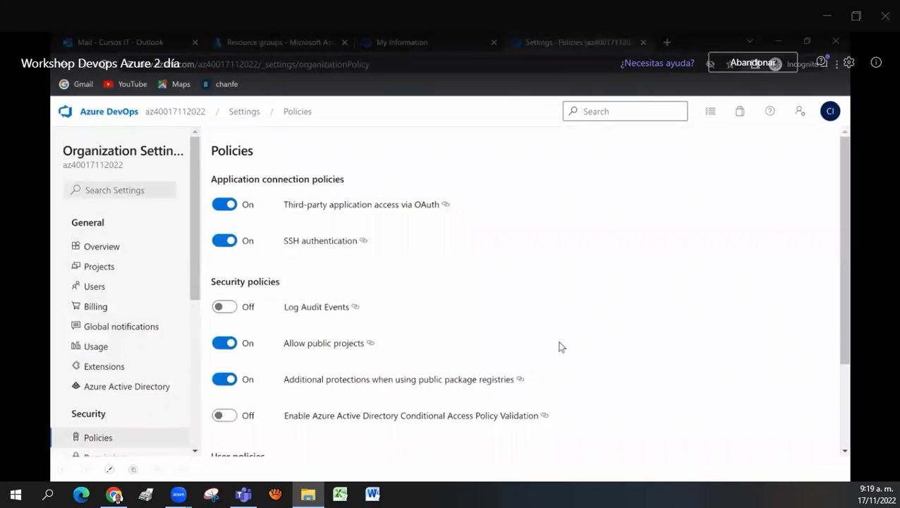
pyautogui.scroll(-2, 452, 339)
pyautogui.scroll(2, 418, 348)
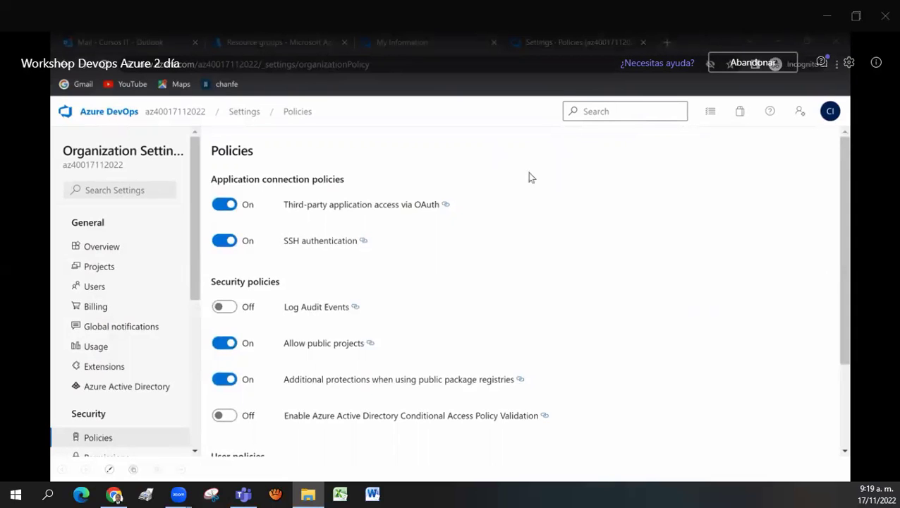
# Step: Close the organization settings and My Information pages, open the VisualStudioOnline resource group in the Azure portal, and refresh its resource list
pyautogui.click(642, 43)
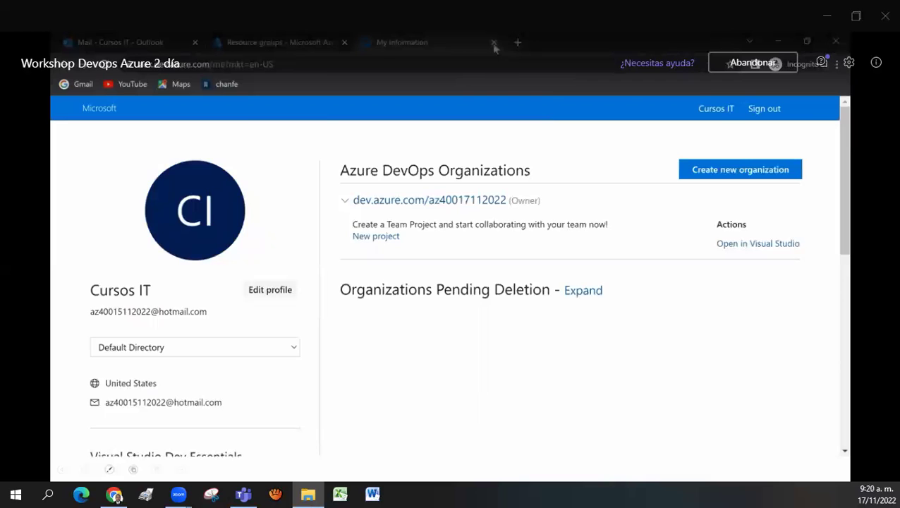
pyautogui.click(493, 43)
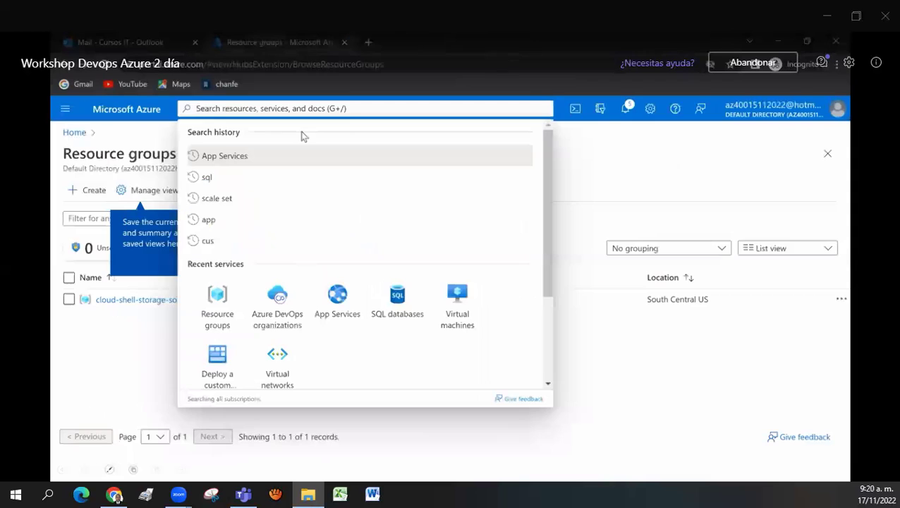
pyautogui.click(126, 326)
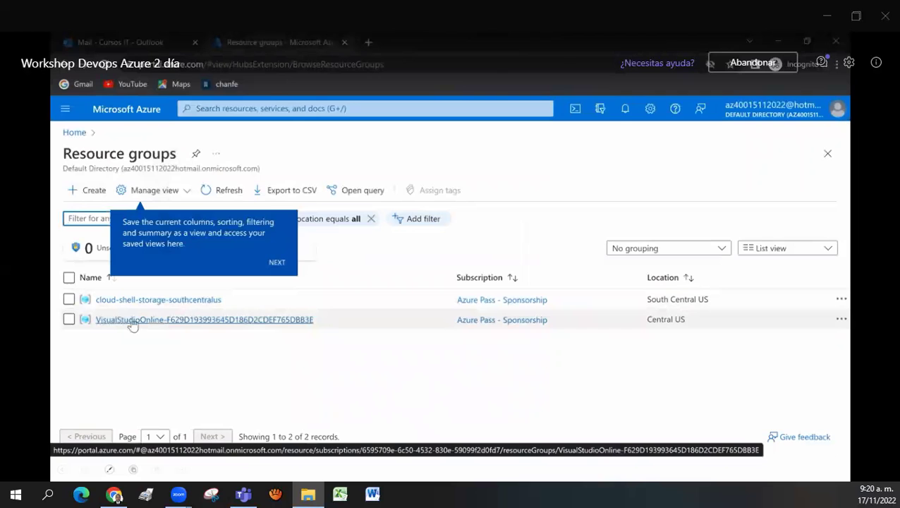
pyautogui.click(201, 319)
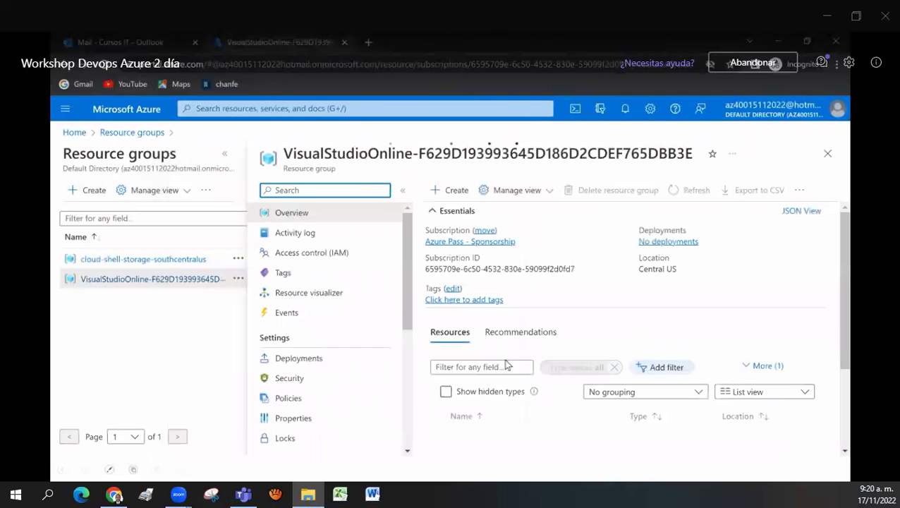
pyautogui.click(227, 156)
pyautogui.scroll(-2, 418, 327)
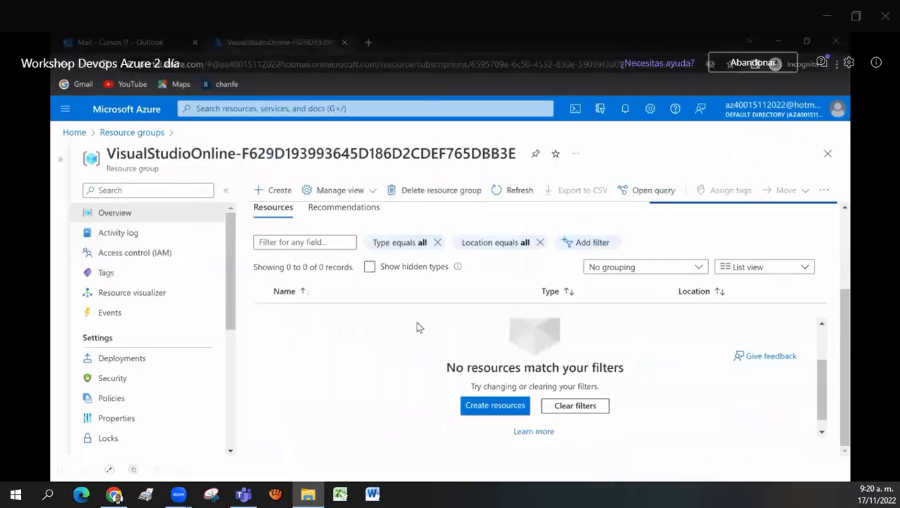
pyautogui.click(498, 191)
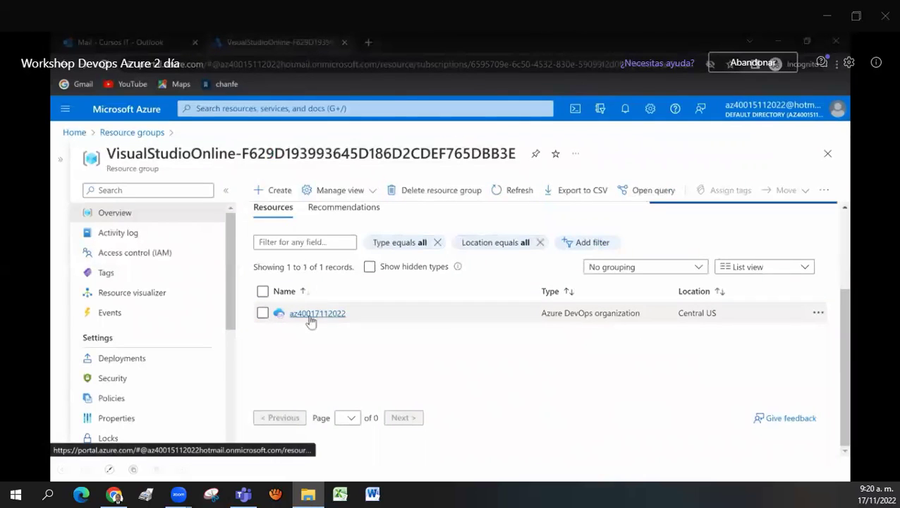
pyautogui.moveTo(726, 313); pyautogui.dragTo(672, 316)
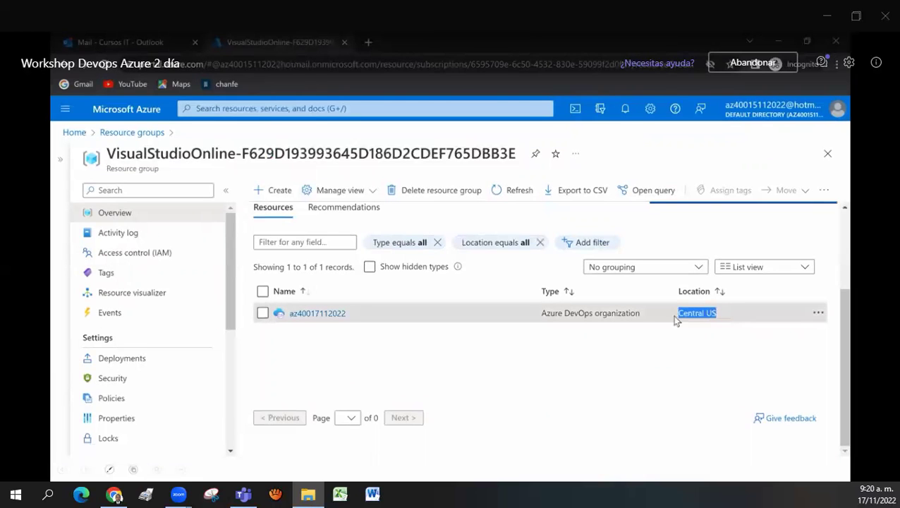
pyautogui.click(339, 313)
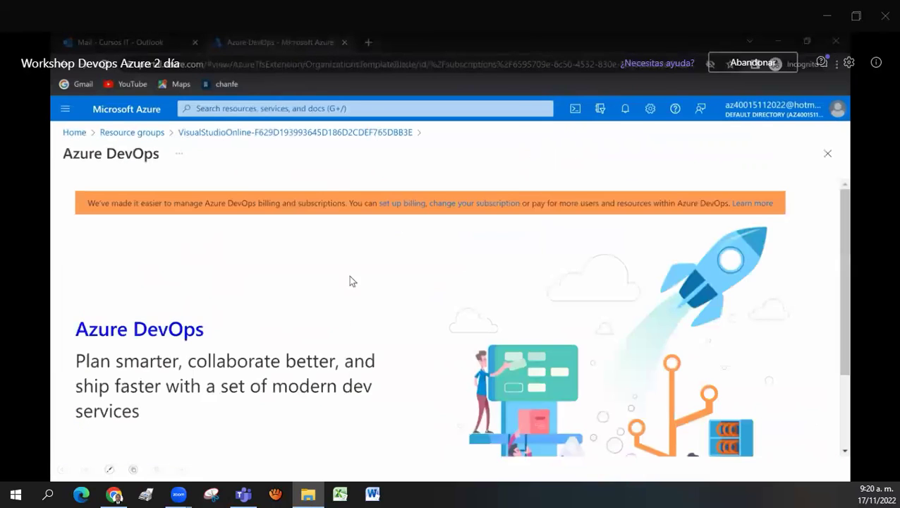
pyautogui.click(68, 66)
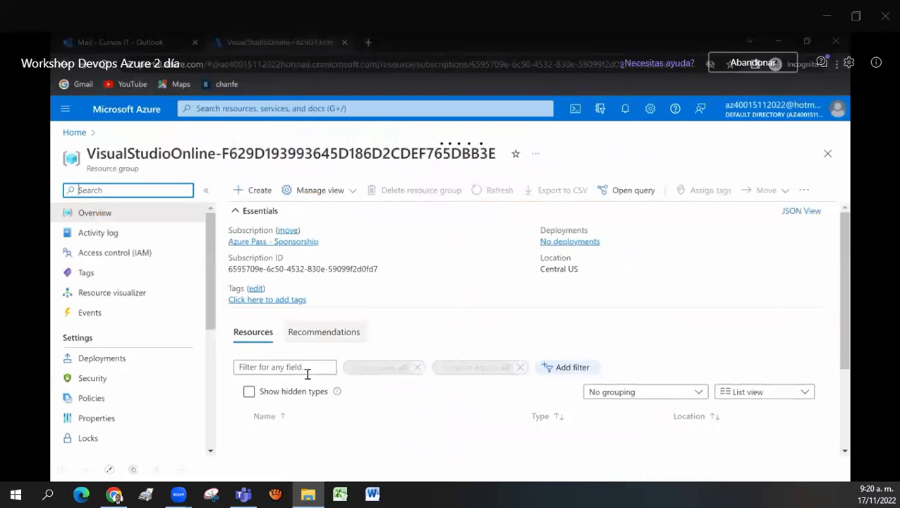
pyautogui.rightClick(291, 437)
pyautogui.click(347, 339)
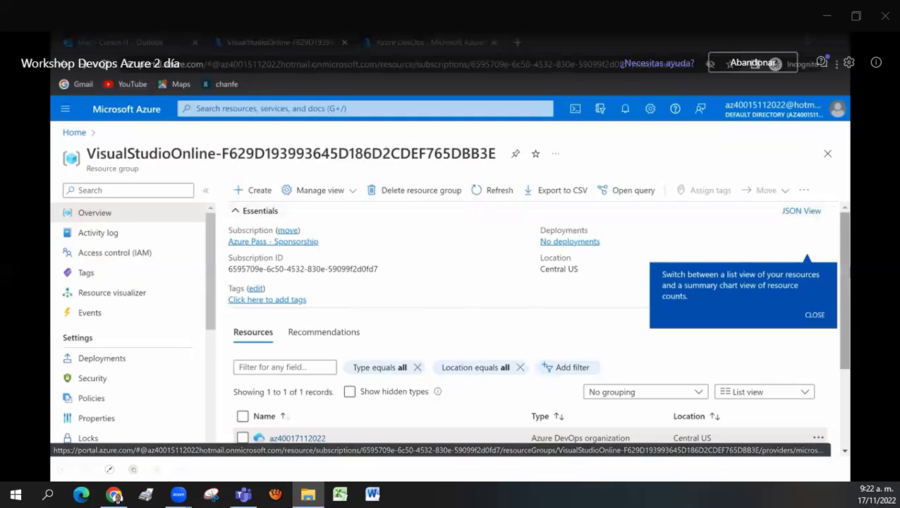
pyautogui.click(519, 43)
pyautogui.press('Return')
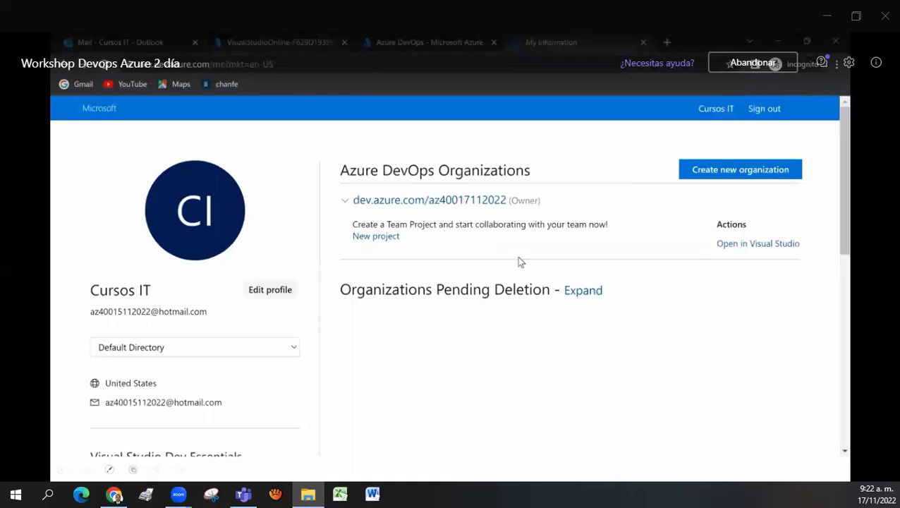
pyautogui.click(643, 42)
pyautogui.click(430, 43)
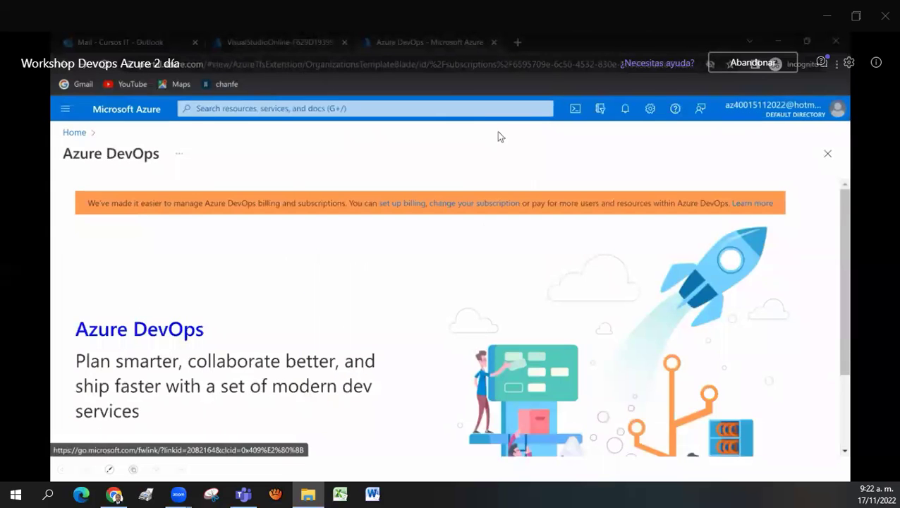
pyautogui.scroll(-2, 248, 366)
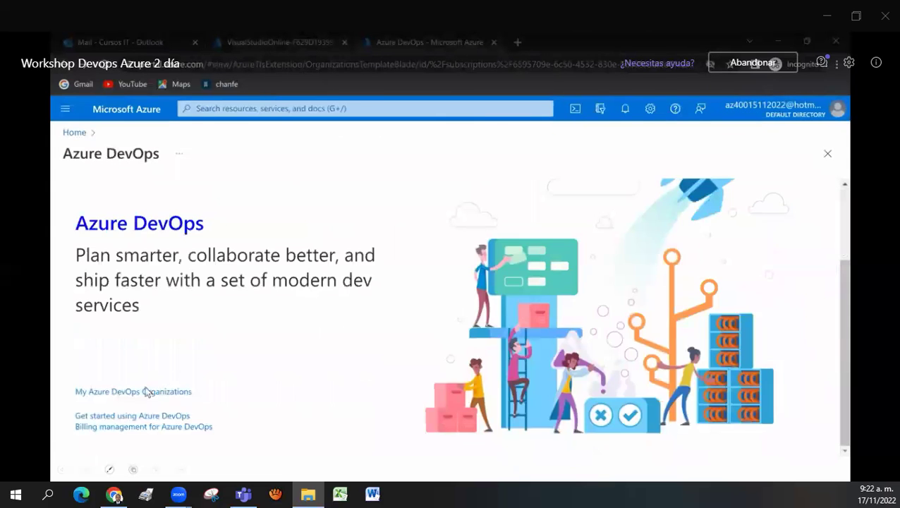
pyautogui.click(146, 390)
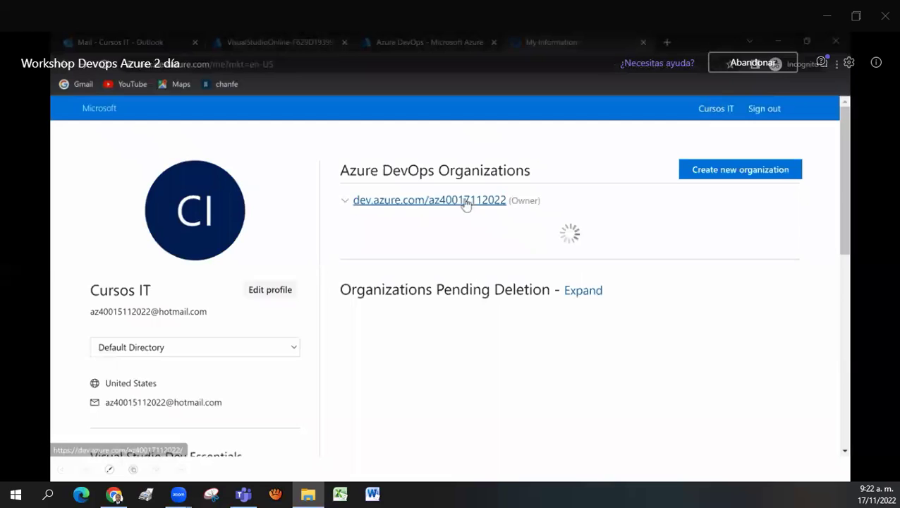
pyautogui.click(465, 201)
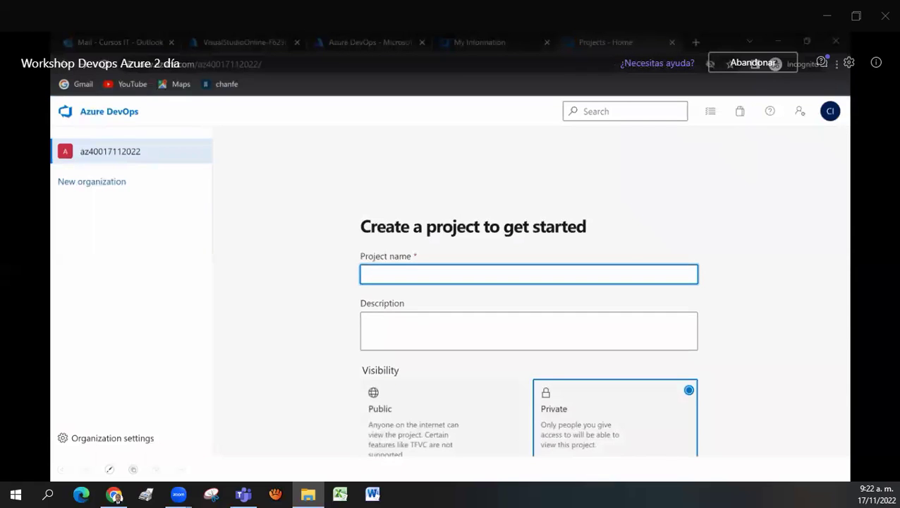
pyautogui.click(671, 42)
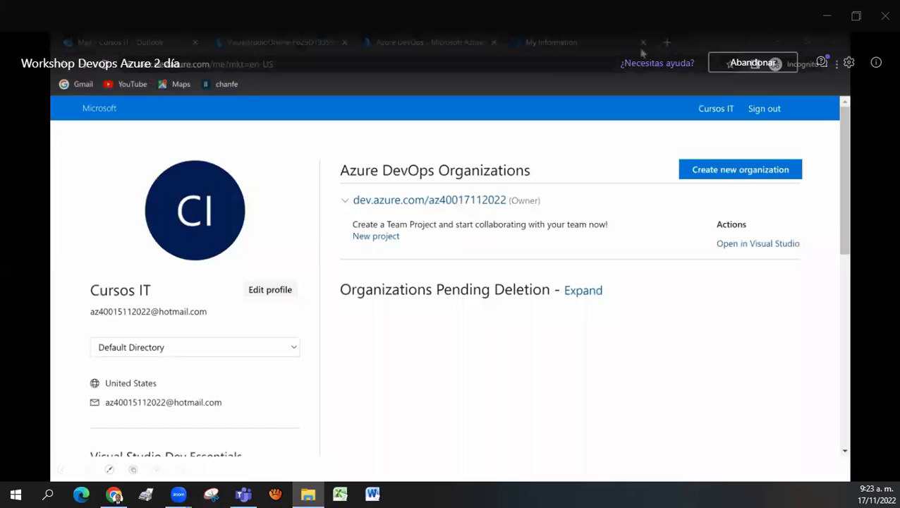
# Step: Open azuredevopsdemogenerator.azurewebsites.net in a new browser tab
pyautogui.click(666, 44)
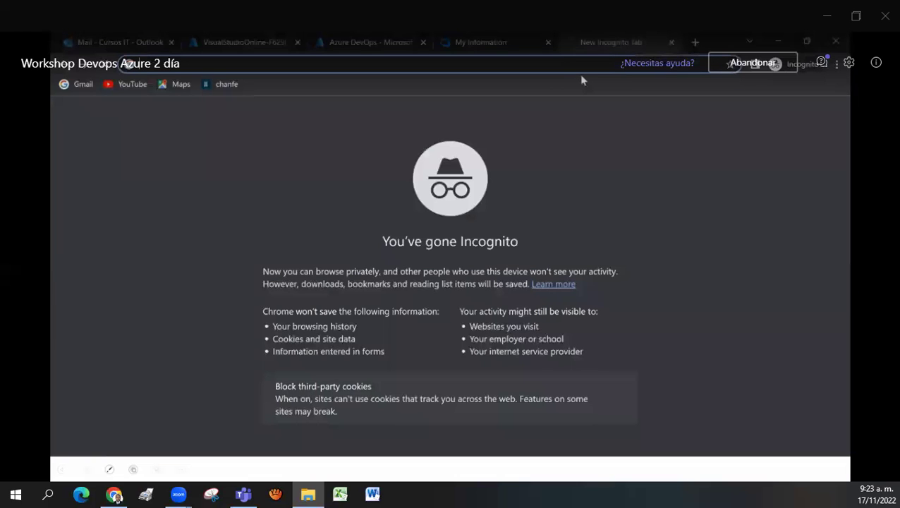
pyautogui.write('azuredevopsdemogenerator.azurewebsites.net')
pyautogui.press('Return')
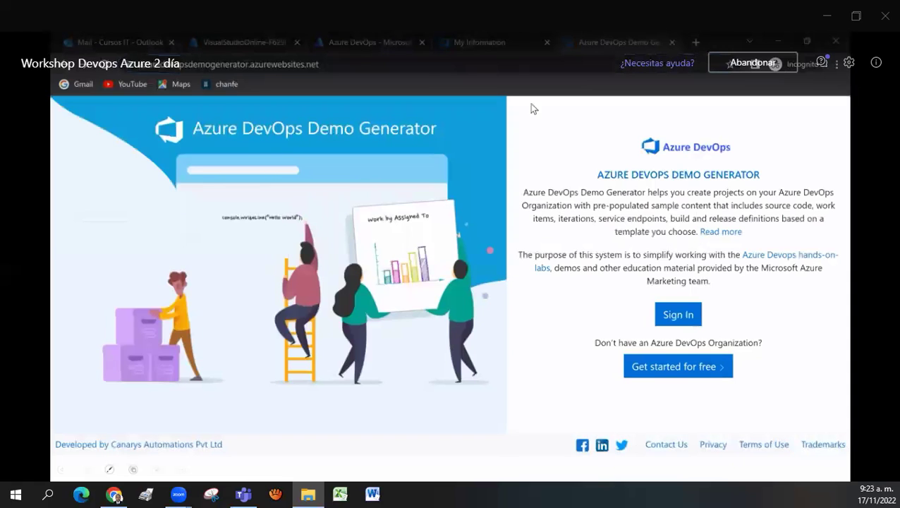
# Step: Close the portal's Azure DevOps page and sign in to the Azure DevOps Demo Generator
pyautogui.click(471, 44)
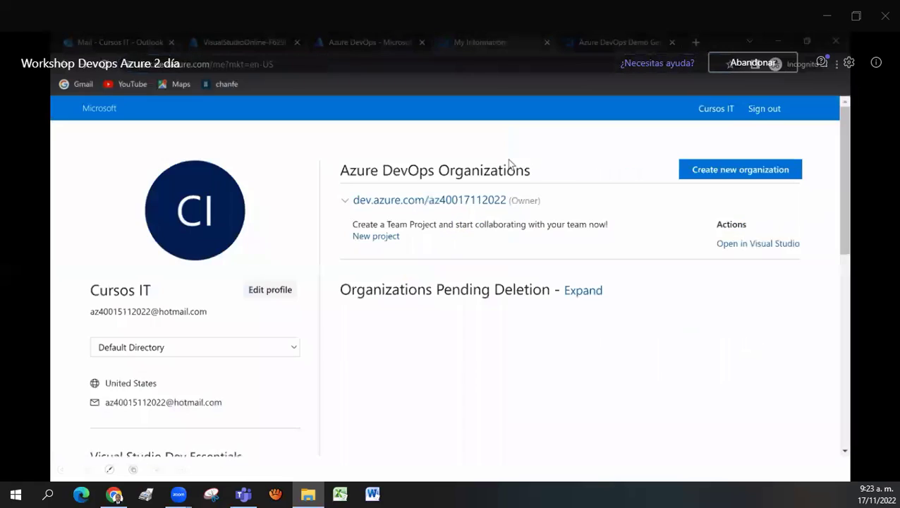
pyautogui.click(391, 39)
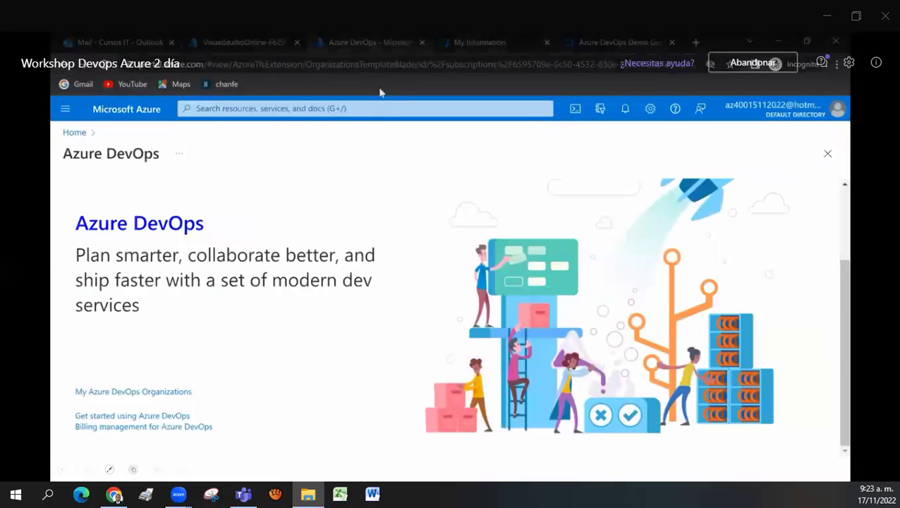
pyautogui.click(422, 43)
pyautogui.click(520, 44)
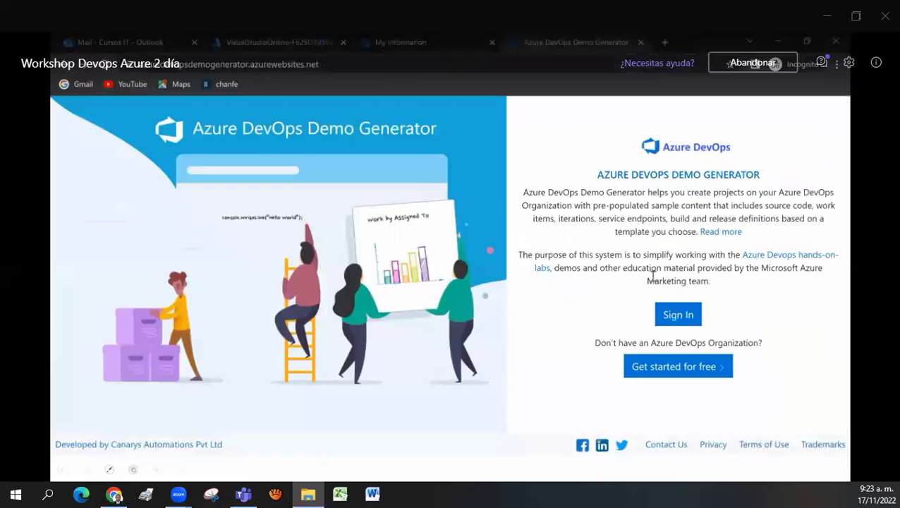
pyautogui.click(678, 314)
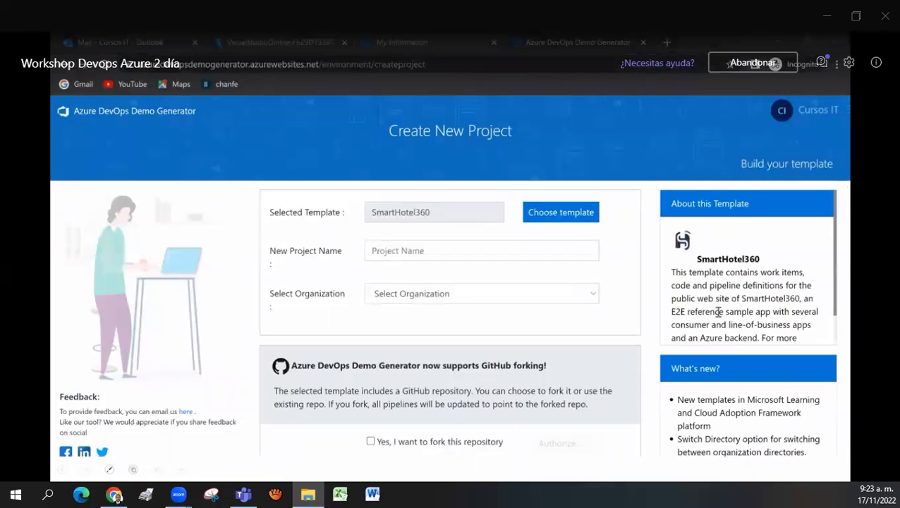
# Step: Name the new project "Agile Planning and Portfolio Management with Azure Boards" and check the full name
pyautogui.click(389, 250)
pyautogui.write('Agile Planning and Portfolio Management with Azure Boards')
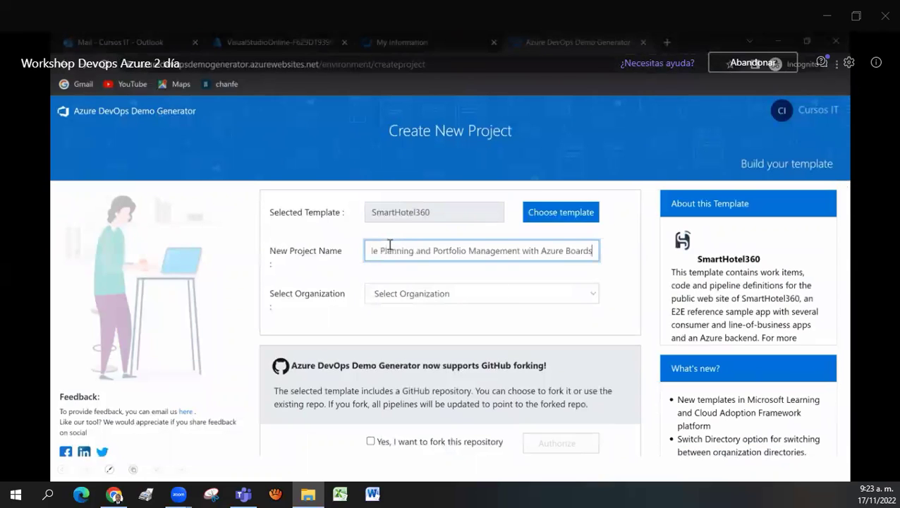
pyautogui.press('Home')
pyautogui.press('Right')
pyautogui.press('Right')
pyautogui.press('Right')
pyautogui.press('Right')
pyautogui.press('Right')
pyautogui.press('Right')
pyautogui.press('Right')
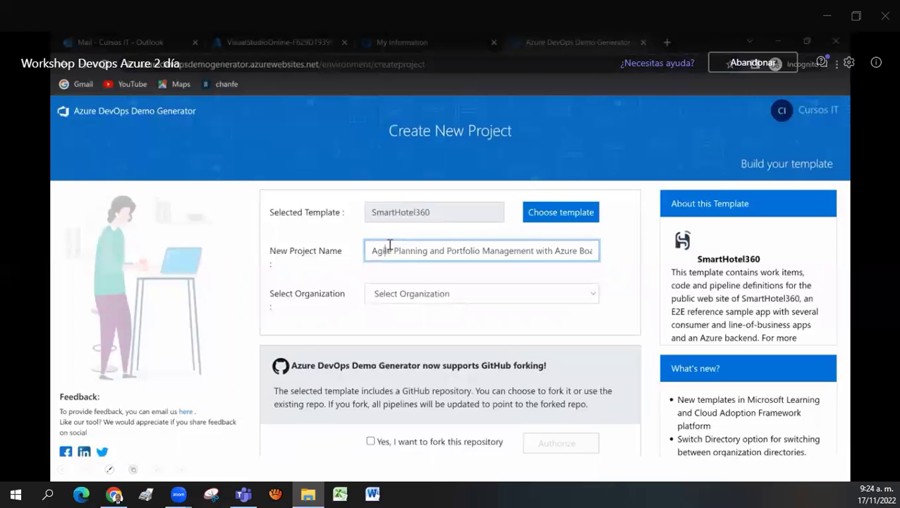
pyautogui.press('Right')
pyautogui.press('Right')
pyautogui.press('Right')
pyautogui.press('Right')
pyautogui.press('Right')
pyautogui.press('Right')
pyautogui.press('Right')
pyautogui.press('Right')
pyautogui.press('Right')
pyautogui.press('Right')
pyautogui.press('Right')
pyautogui.press('Right')
pyautogui.press('Right')
pyautogui.press('Right')
pyautogui.press('Right')
pyautogui.press('Right')
pyautogui.press('Right')
pyautogui.press('Right')
pyautogui.press('Right')
pyautogui.press('Right')
pyautogui.press('Right')
pyautogui.press('Right')
pyautogui.press('Right')
pyautogui.press('Right')
pyautogui.press('Right')
pyautogui.press('Right')
pyautogui.press('Right')
pyautogui.press('Right')
pyautogui.press('Right')
pyautogui.press('Right')
pyautogui.press('Right')
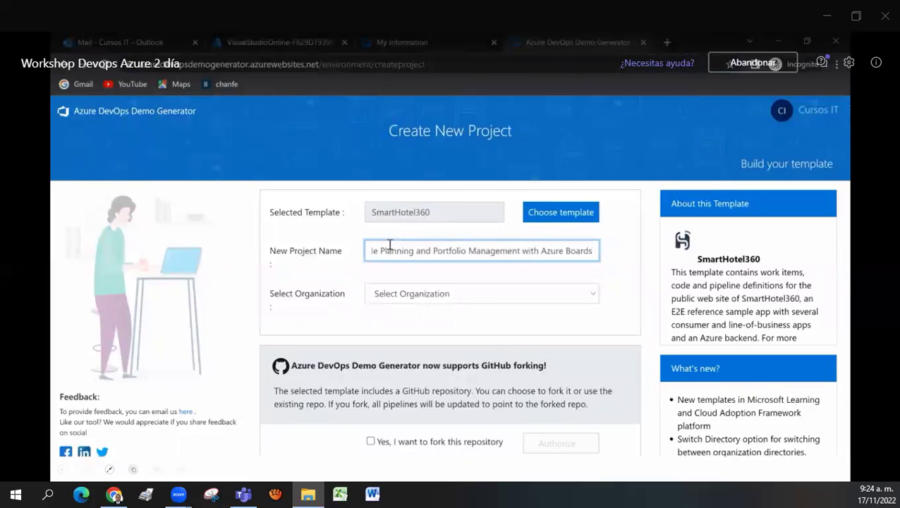
# Step: Choose the PartsUnlimited template from the General templates for the new project
pyautogui.click(540, 224)
pyautogui.scroll(-2, 169, 297)
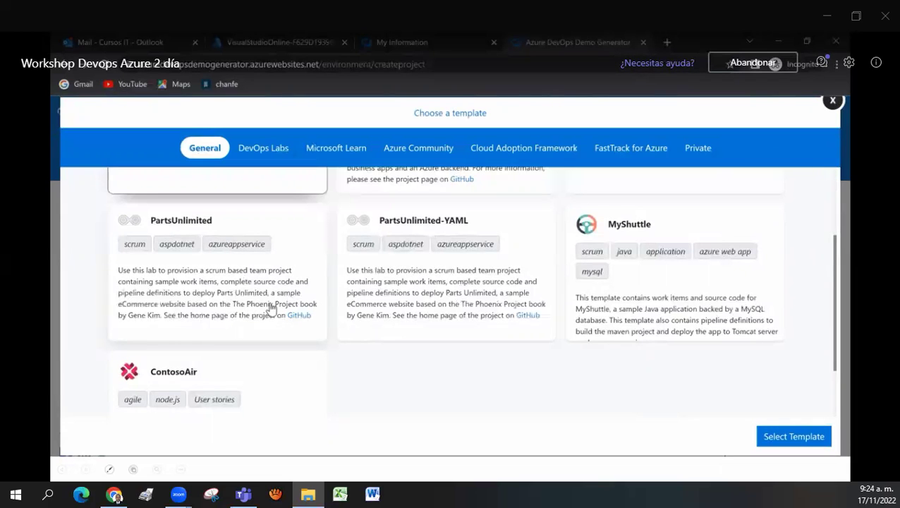
pyautogui.scroll(2, 261, 310)
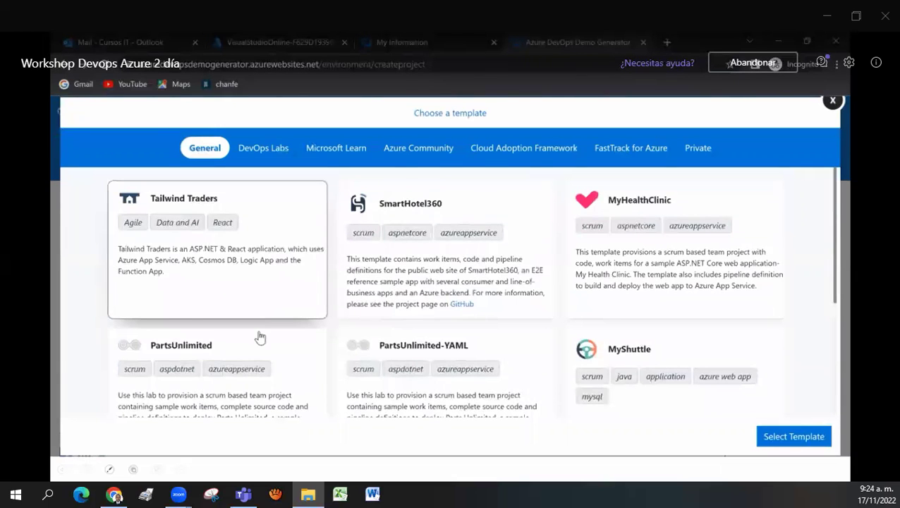
pyautogui.scroll(-2, 261, 337)
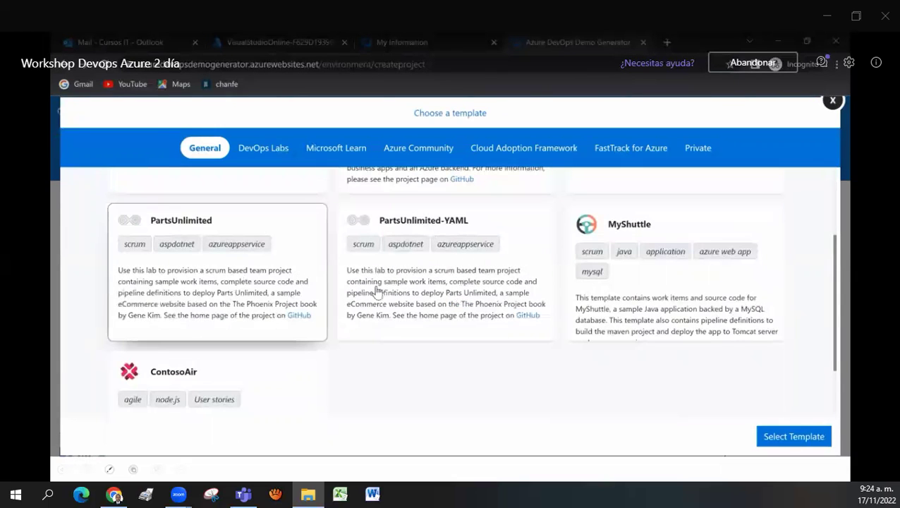
pyautogui.click(785, 437)
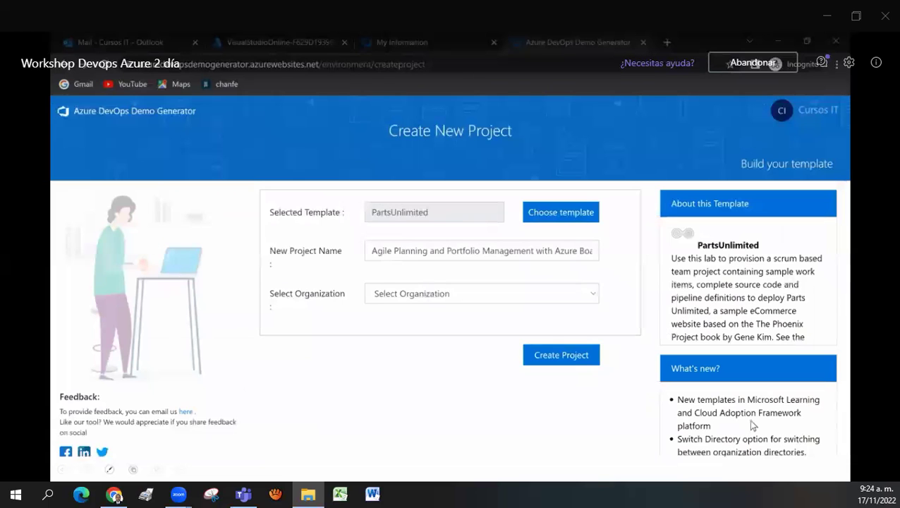
pyautogui.click(501, 297)
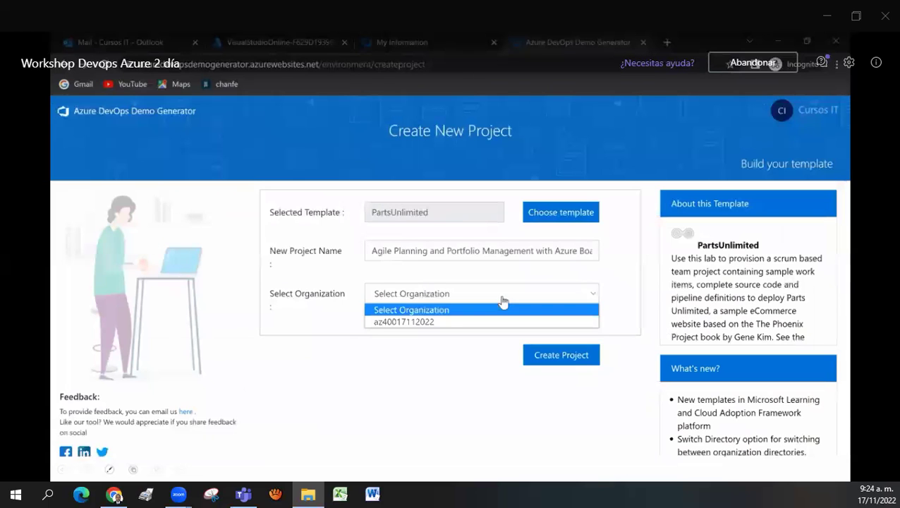
pyautogui.click(424, 322)
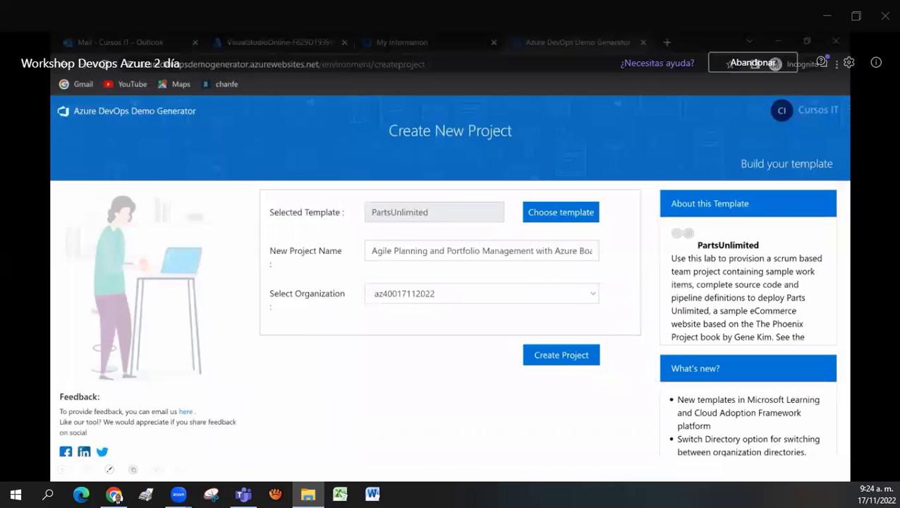
pyautogui.click(571, 357)
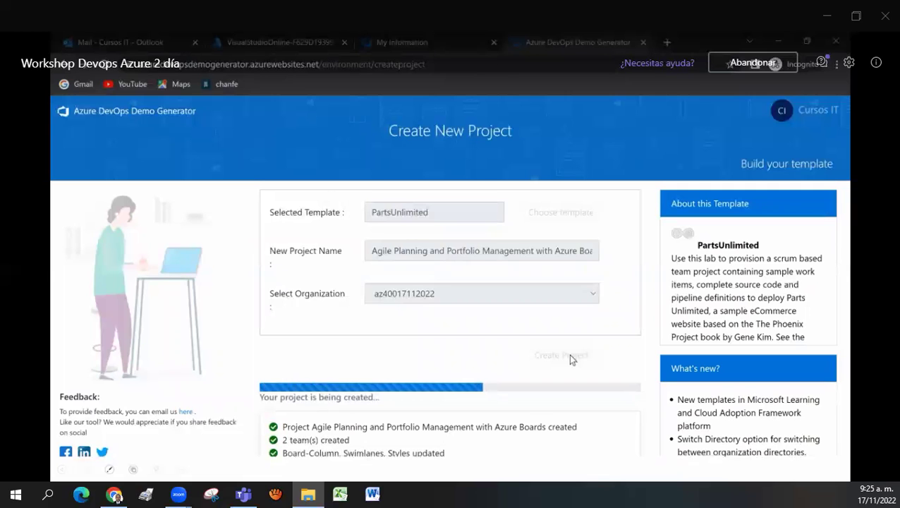
pyautogui.scroll(-1, 555, 327)
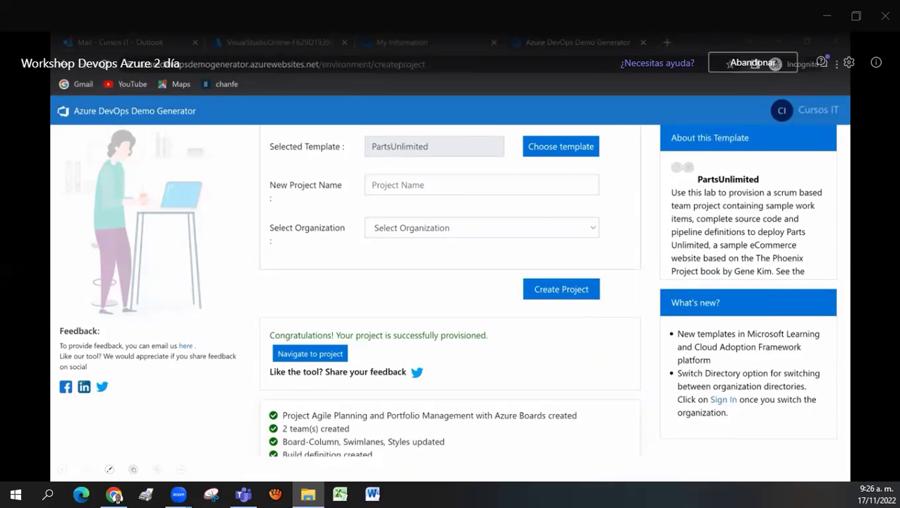
pyautogui.scroll(-1, 500, 311)
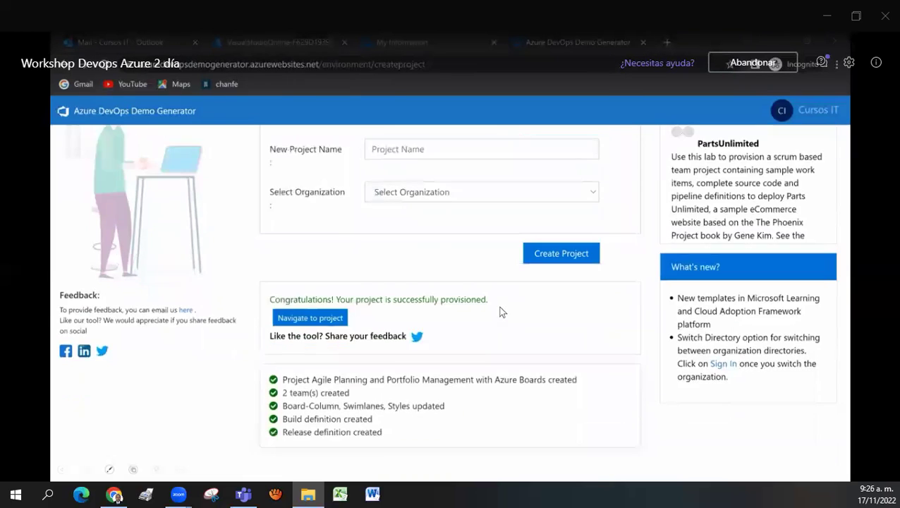
pyautogui.click(315, 319)
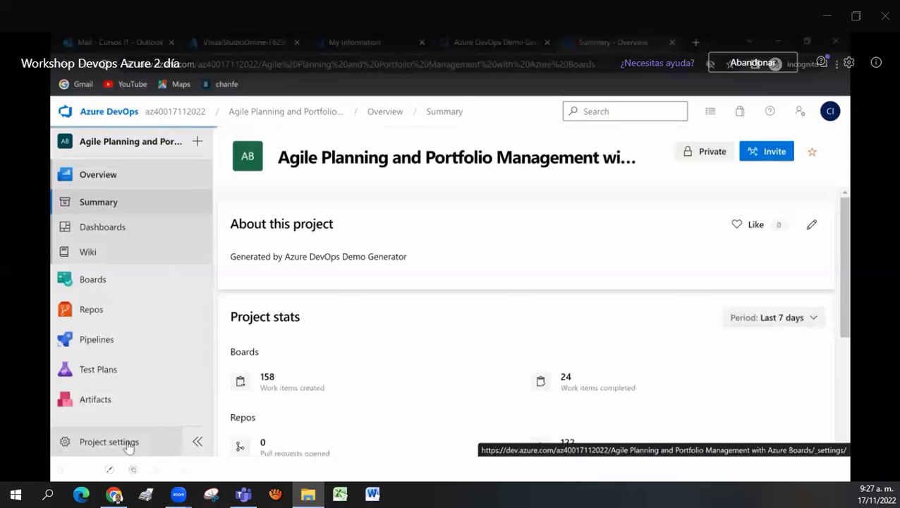
# Step: Create a new team named PUL-Web in the project settings
pyautogui.moveTo(130, 358)
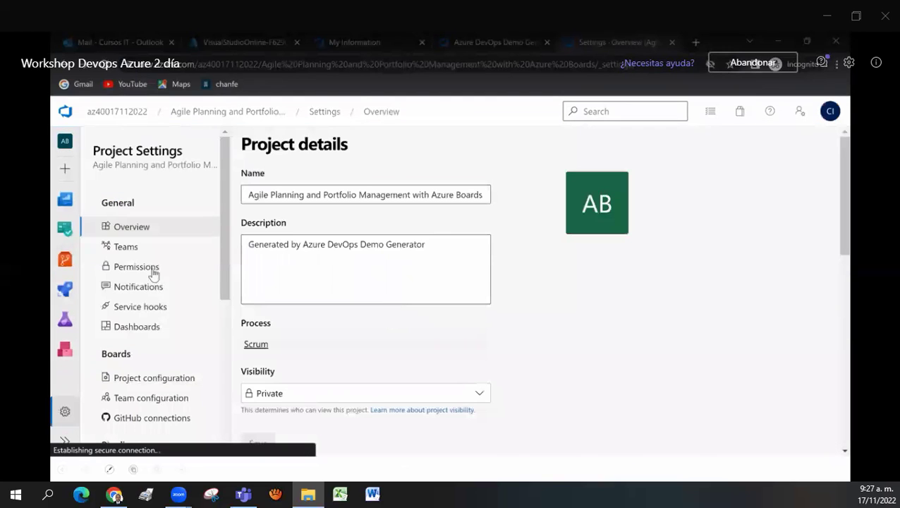
pyautogui.click(131, 248)
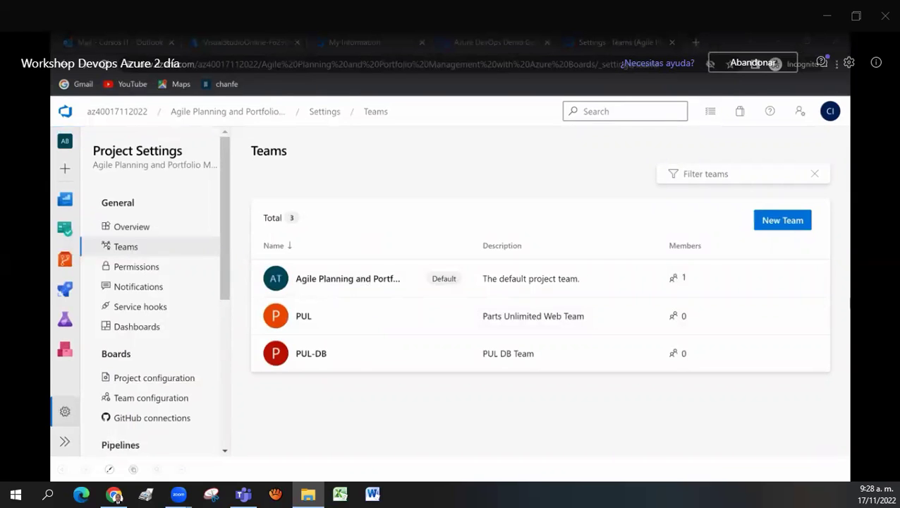
pyautogui.click(783, 220)
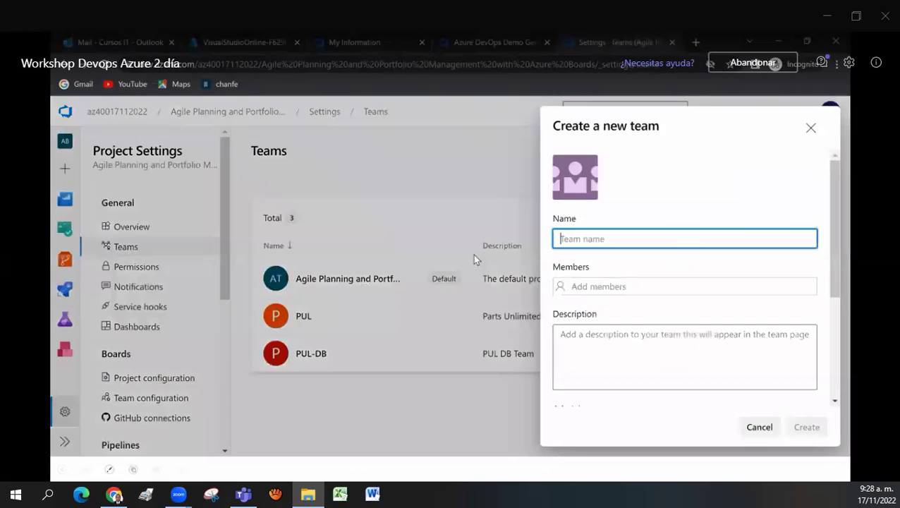
pyautogui.write('PUL-Web')
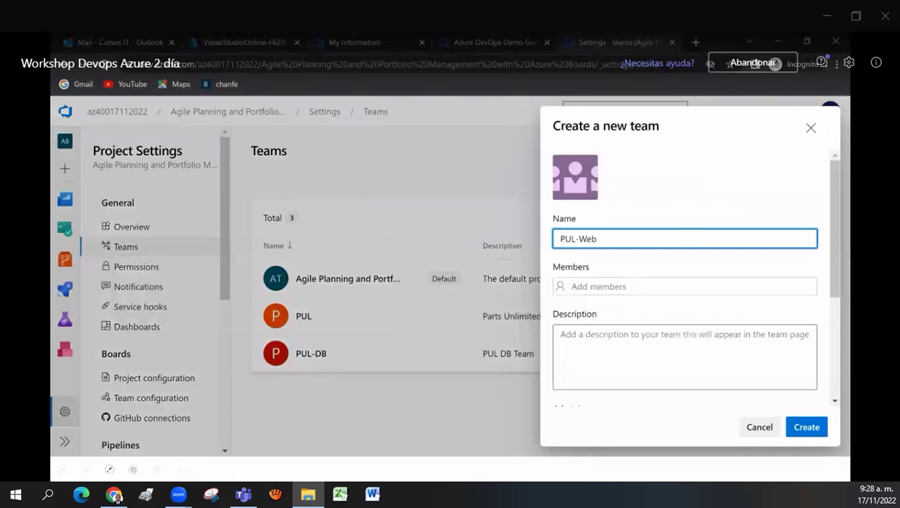
pyautogui.click(804, 425)
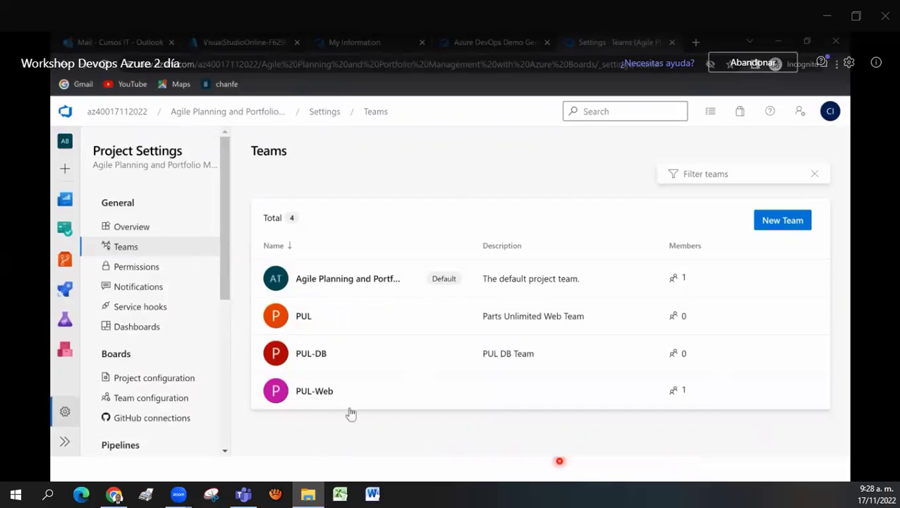
# Step: Open the iteration settings of the PUL-Web team
pyautogui.click(315, 392)
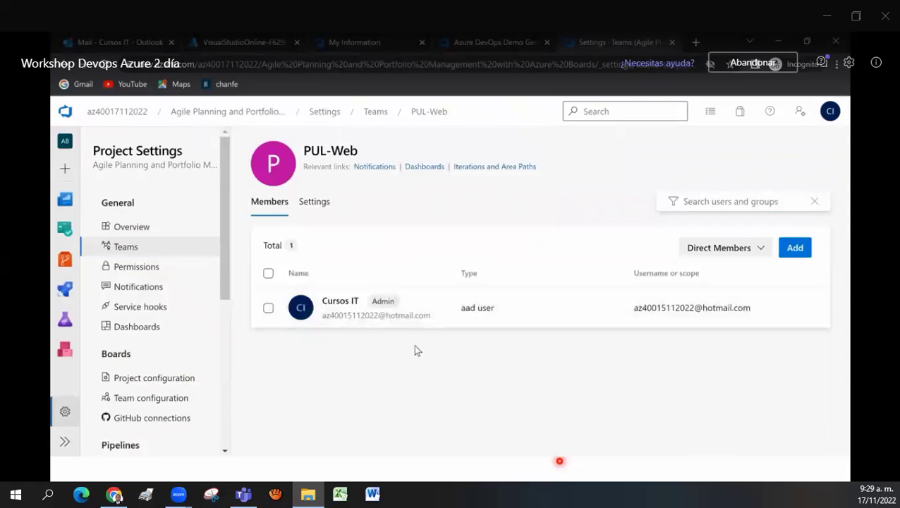
pyautogui.click(498, 170)
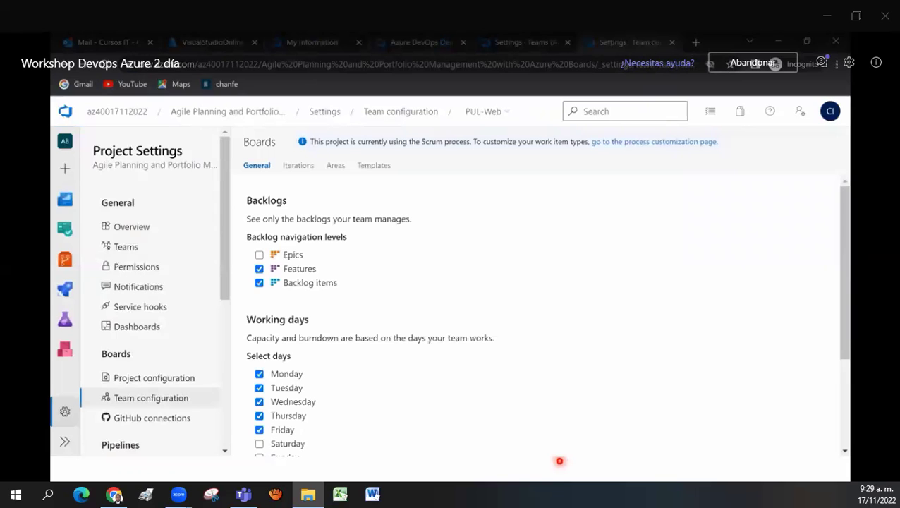
pyautogui.click(306, 168)
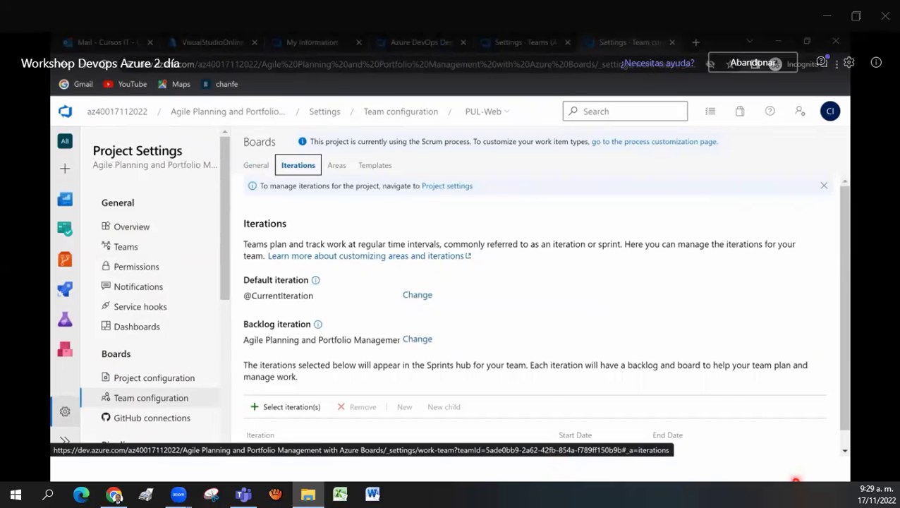
# Step: Add Sprint 1 to the PUL-Web team's iterations and save the selection
pyautogui.click(296, 407)
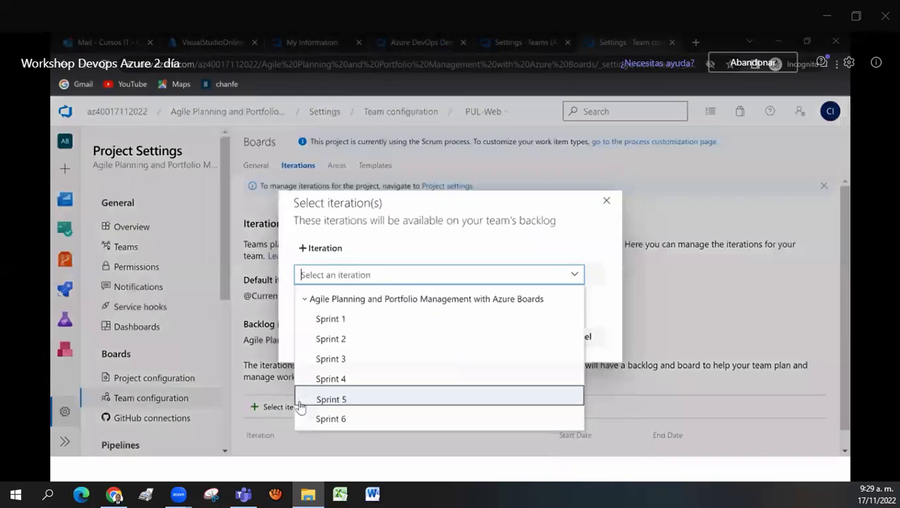
pyautogui.press('Up')
pyautogui.press('Up')
pyautogui.press('Up')
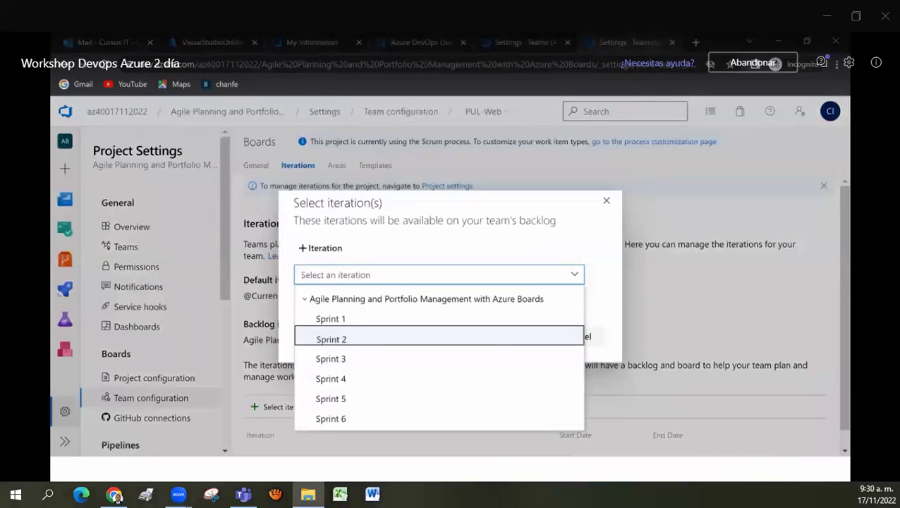
pyautogui.press('Up')
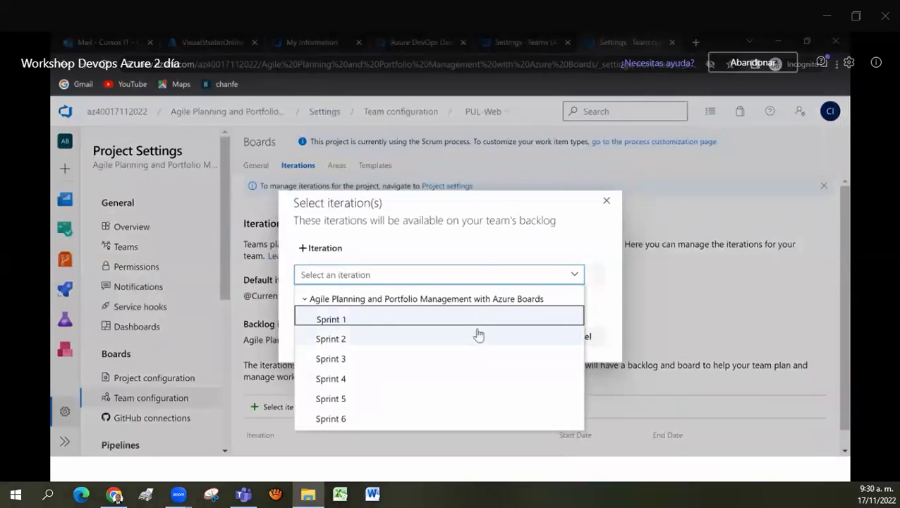
pyautogui.press('Up')
pyautogui.press('Down')
pyautogui.press('Return')
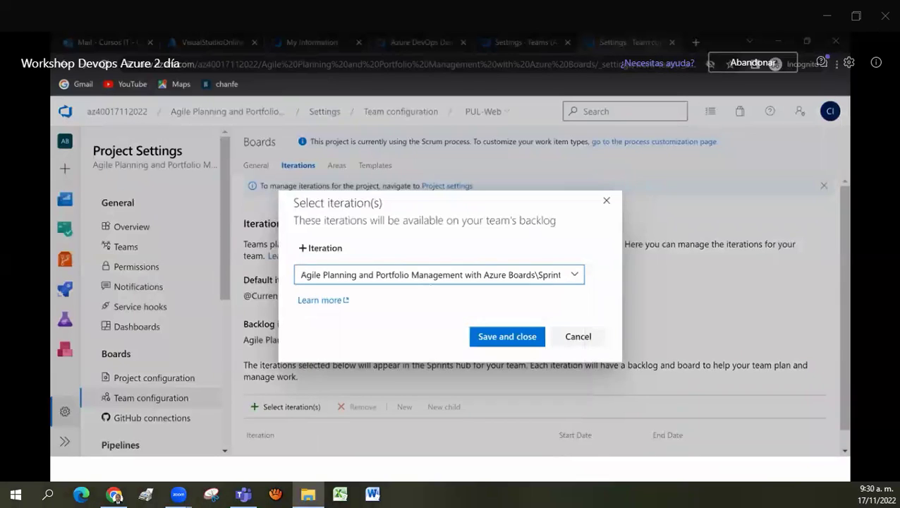
pyautogui.click(499, 340)
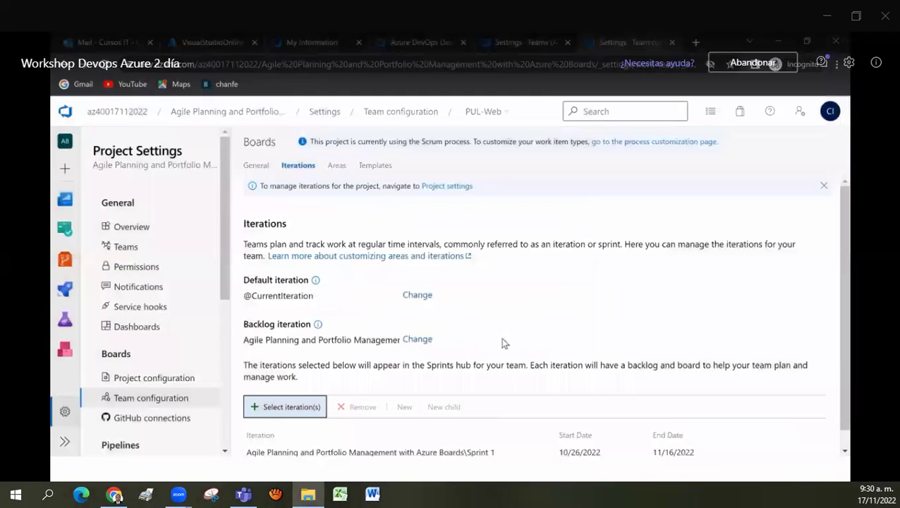
# Step: Add Sprint 2 to the PUL-Web team's iterations and save the selection
pyautogui.click(282, 392)
pyautogui.click(353, 274)
pyautogui.click(344, 339)
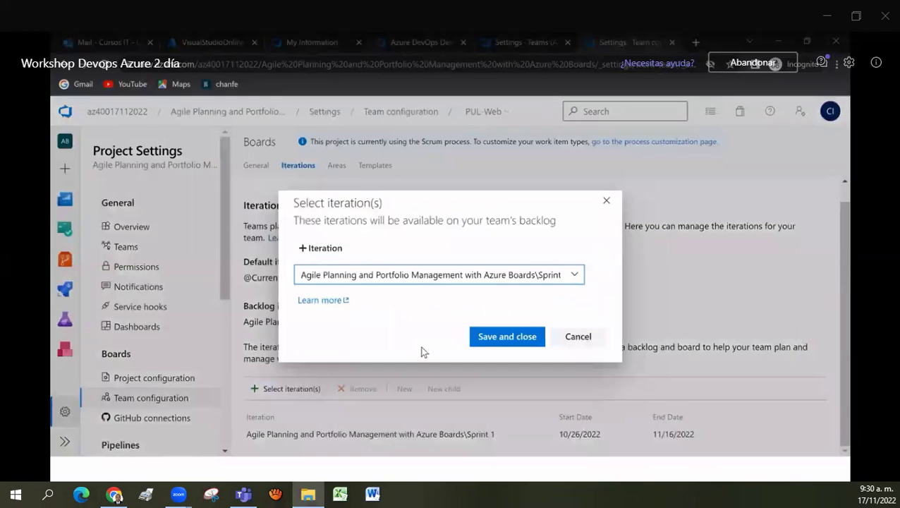
pyautogui.click(508, 340)
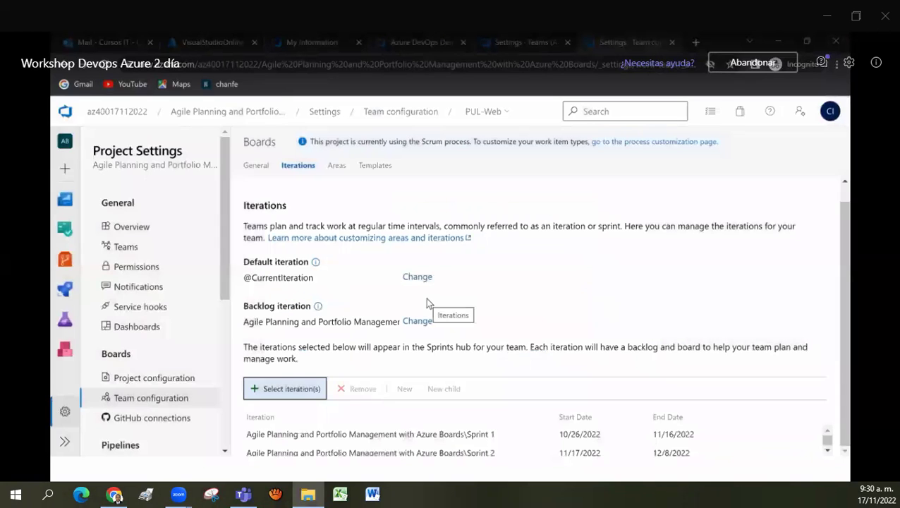
# Step: Add Sprint 3 to the PUL-Web team's iterations and save the selection
pyautogui.click(307, 403)
pyautogui.click(353, 274)
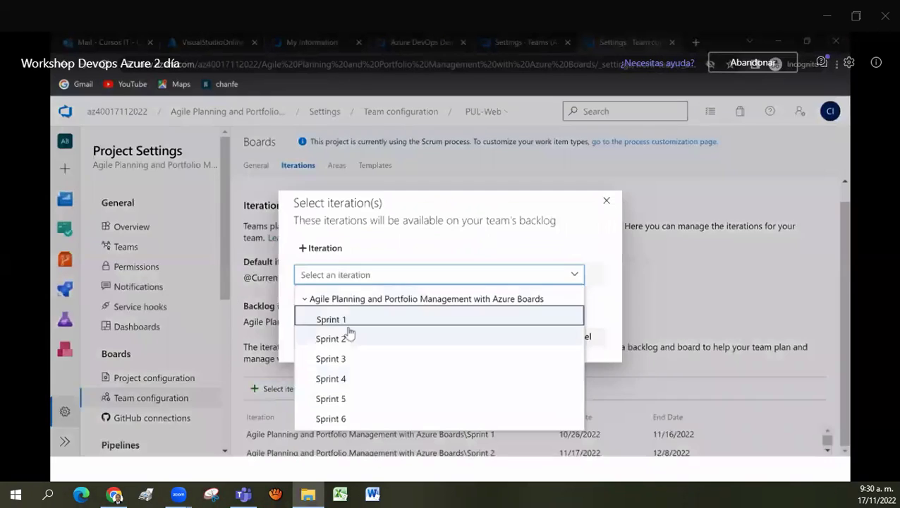
pyautogui.click(343, 359)
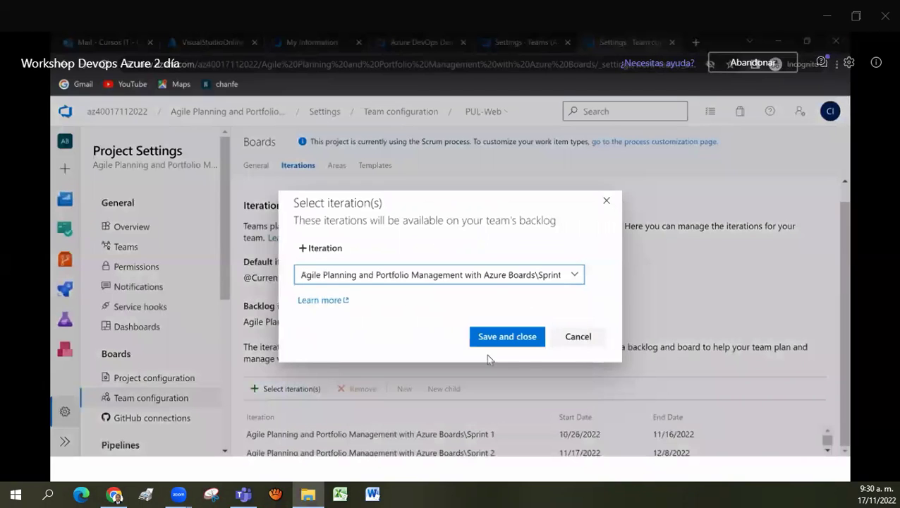
pyautogui.click(522, 340)
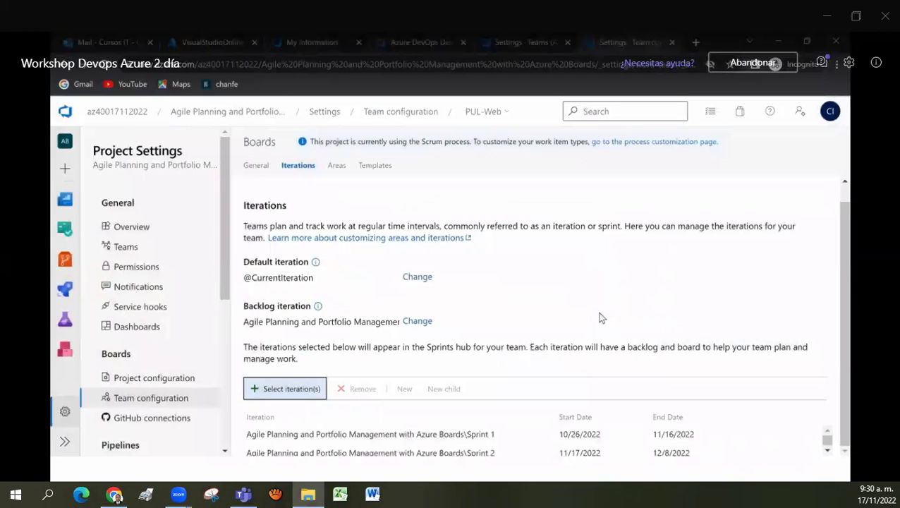
# Step: Review the selected sprints and their dates at 90% page zoom, and restore the zoom to 100%
pyautogui.scroll(-2, 705, 445)
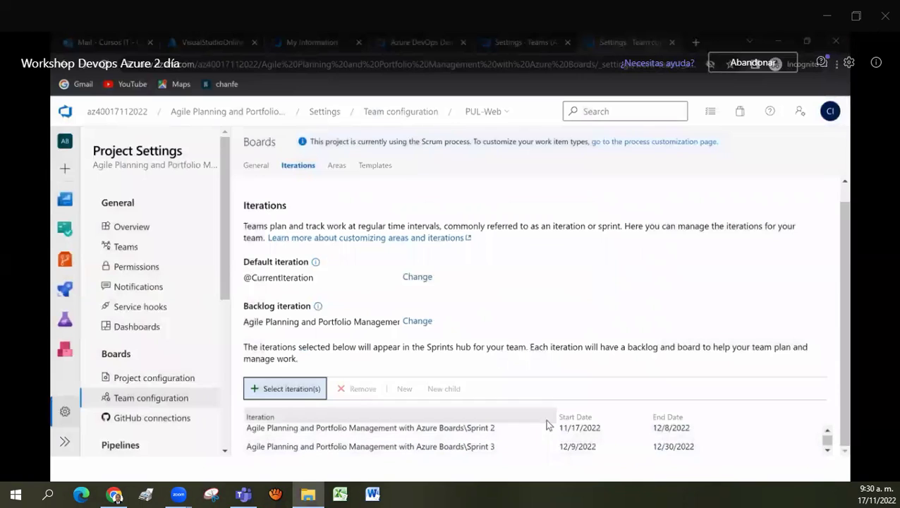
pyautogui.click(835, 64)
pyautogui.click(752, 165)
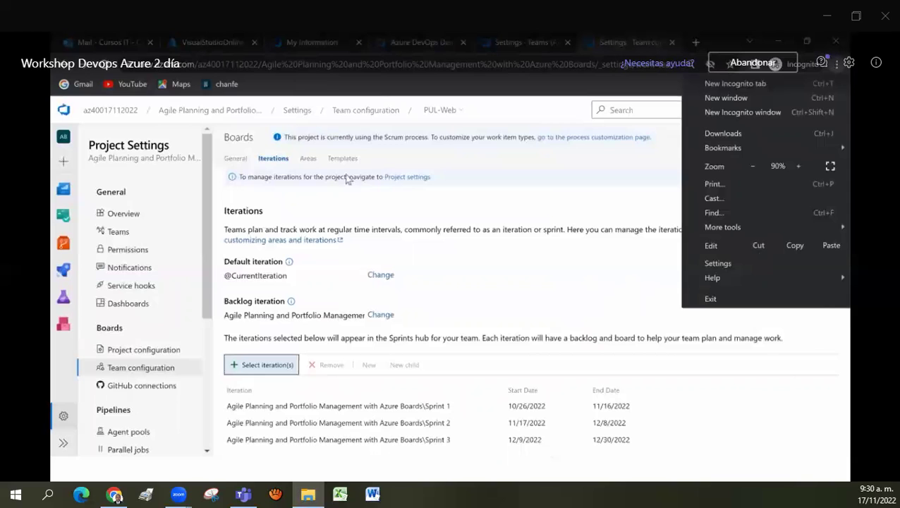
pyautogui.click(551, 175)
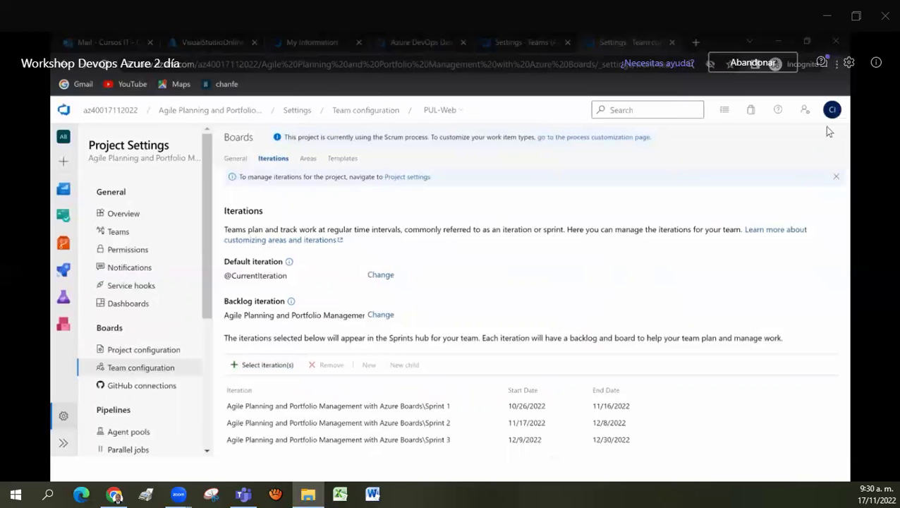
pyautogui.click(838, 64)
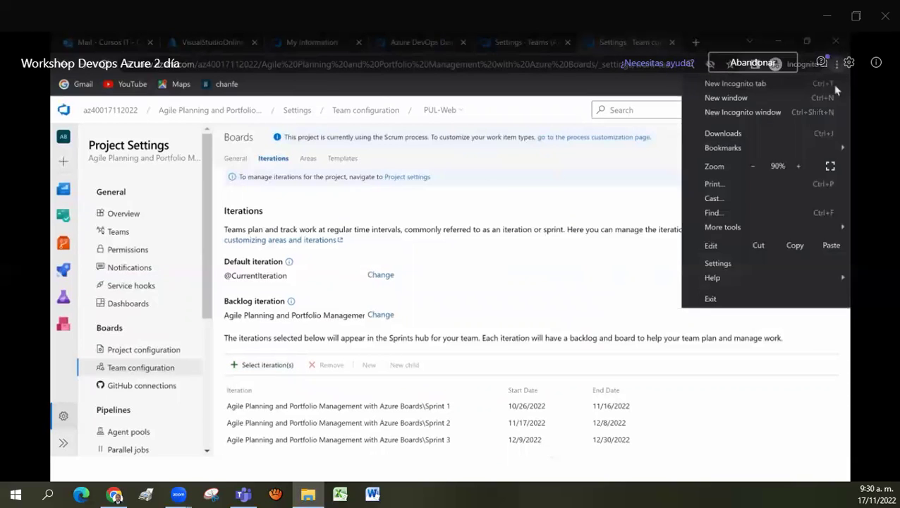
pyautogui.click(801, 166)
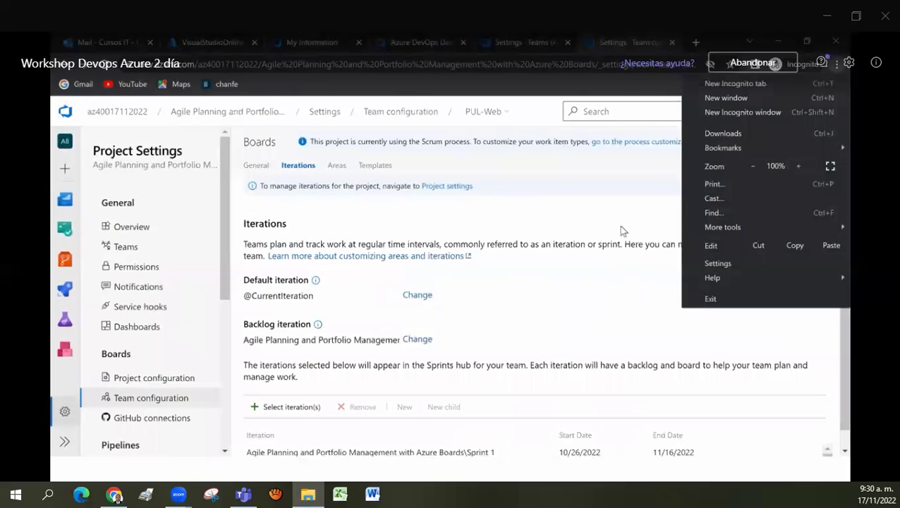
# Step: Include sub-areas for the PUL-Web team's default area
pyautogui.click(337, 170)
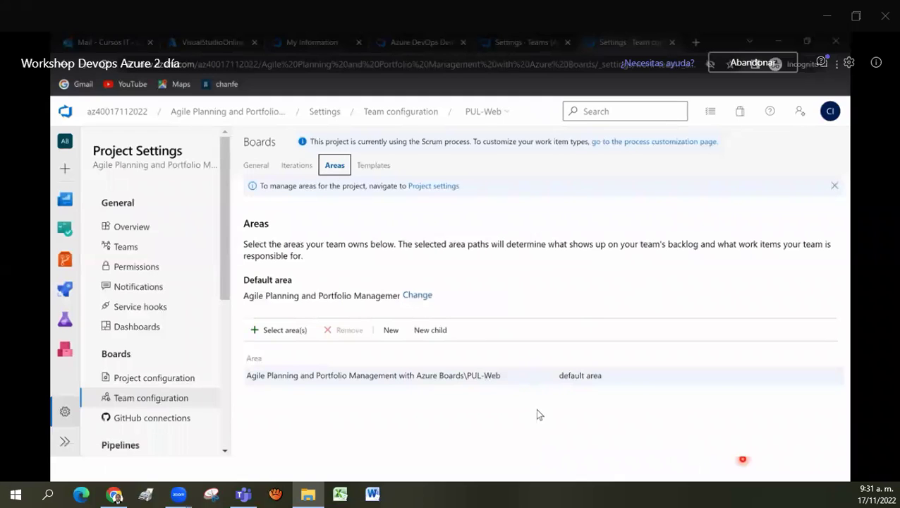
pyautogui.click(547, 376)
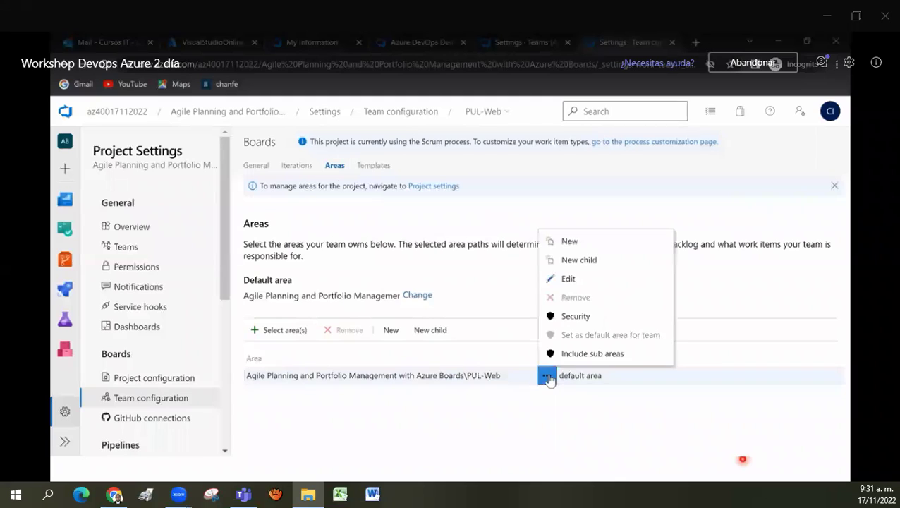
pyautogui.click(589, 354)
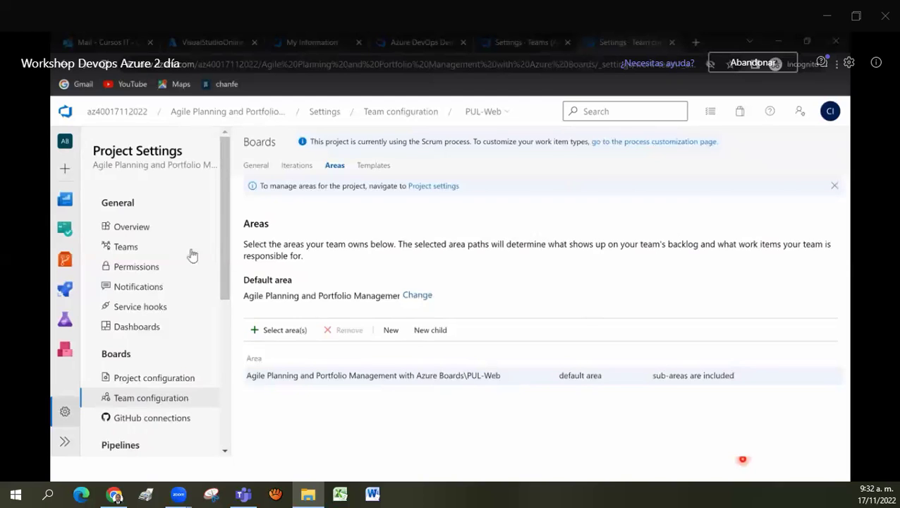
# Step: Open the project's list of work items in Boards
pyautogui.moveTo(65, 203)
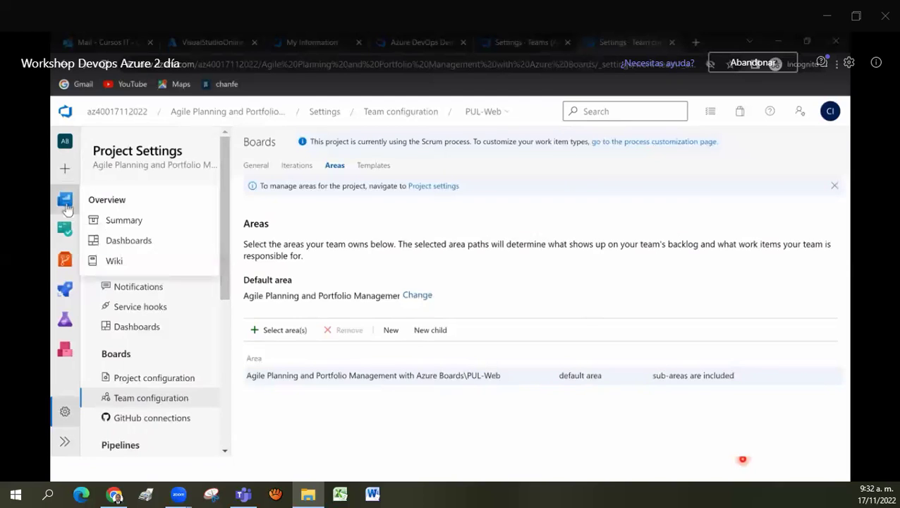
pyautogui.moveTo(73, 237)
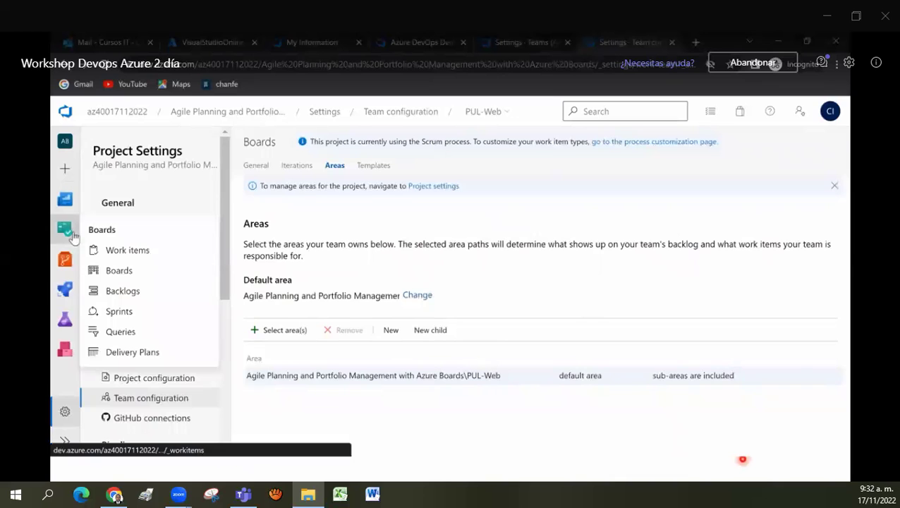
pyautogui.click(131, 255)
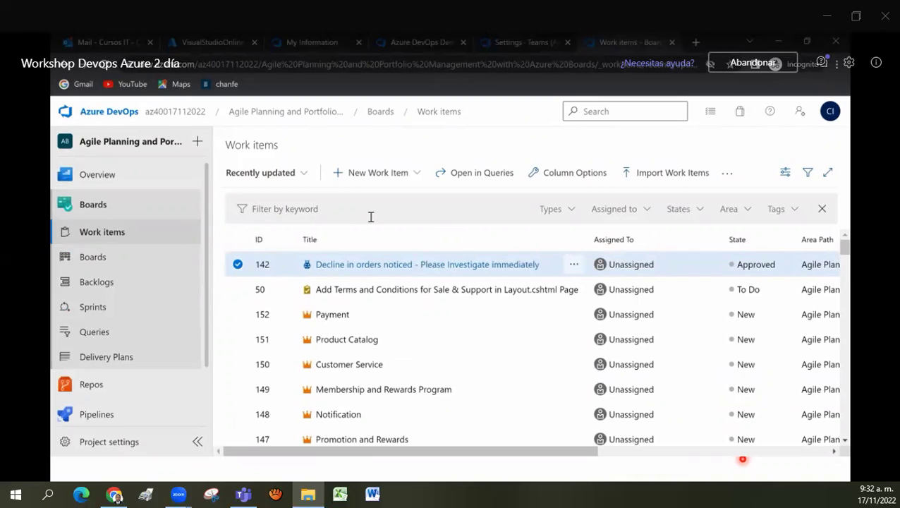
# Step: Create a new Epic titled "Product training" and assign it to Cursos IT
pyautogui.click(415, 173)
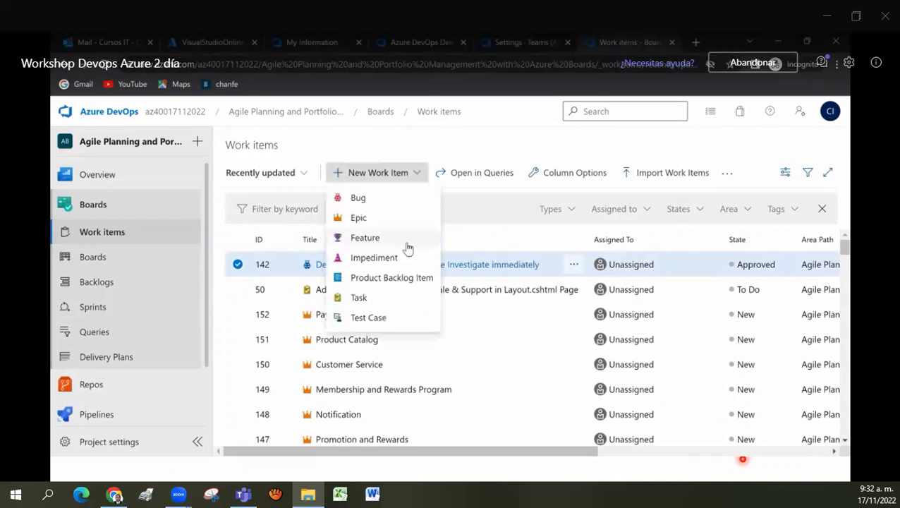
pyautogui.click(375, 225)
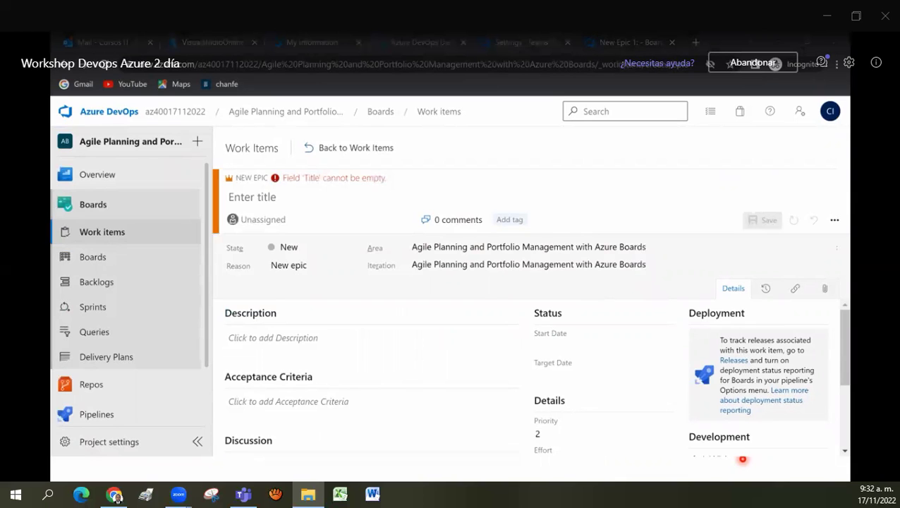
pyautogui.click(287, 190)
pyautogui.write('Product training')
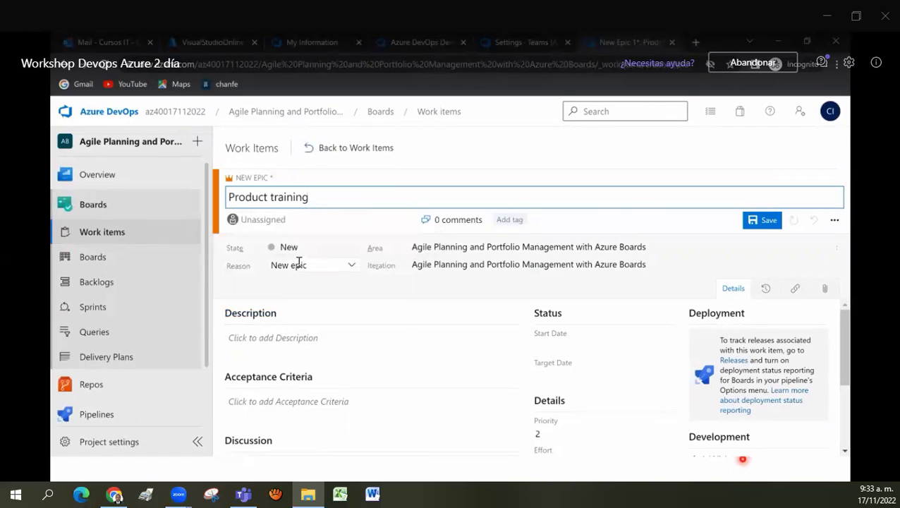
pyautogui.click(255, 219)
pyautogui.click(287, 243)
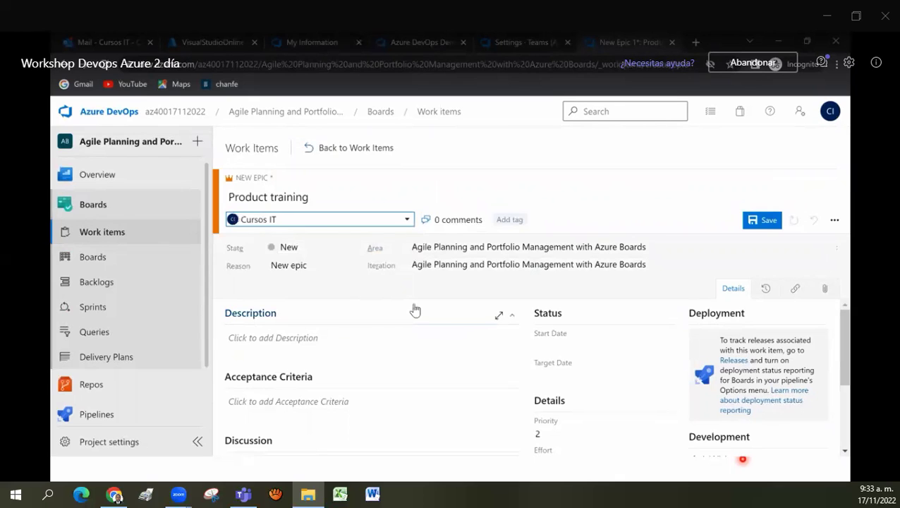
# Step: Set the epic's area to PUL-Web and its iteration to Sprint 2, and save the epic
pyautogui.click(490, 251)
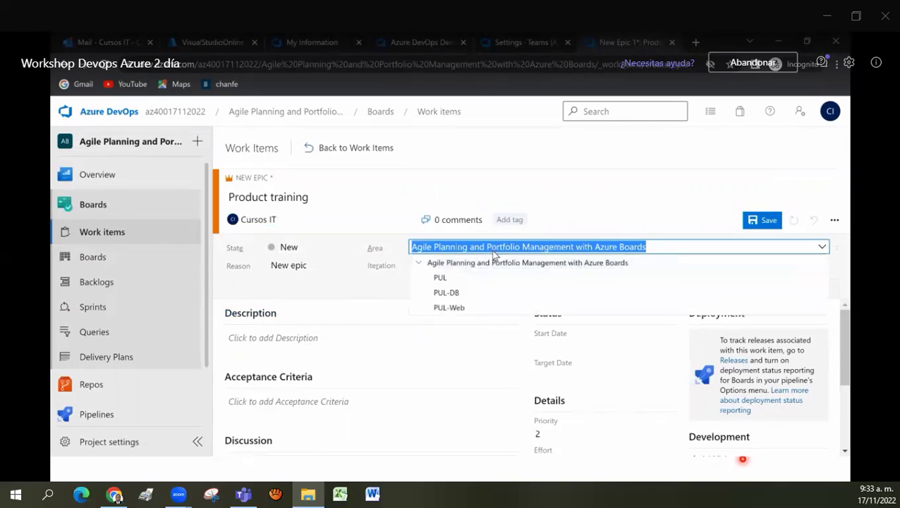
pyautogui.click(458, 308)
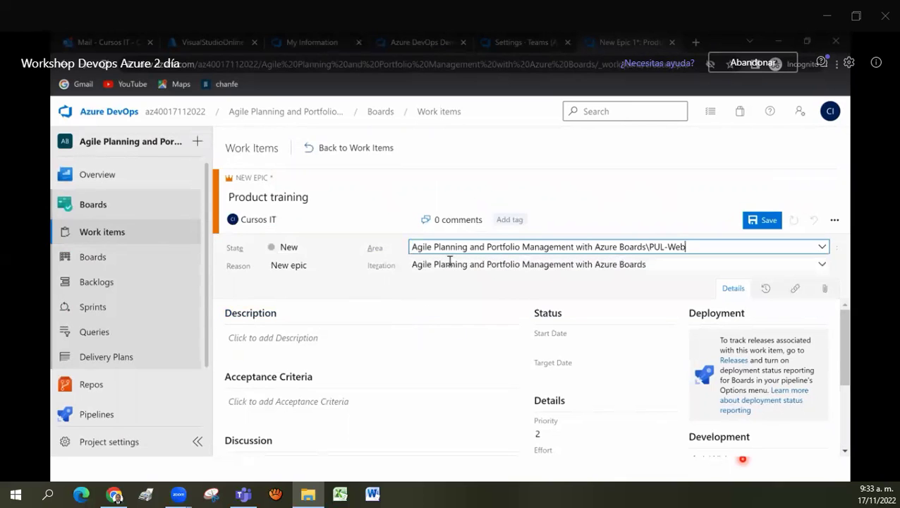
pyautogui.click(482, 265)
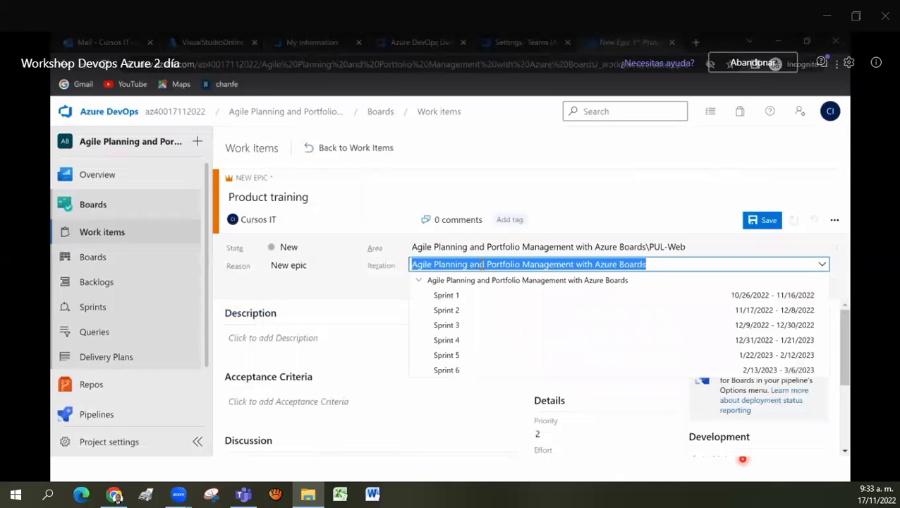
pyautogui.click(446, 311)
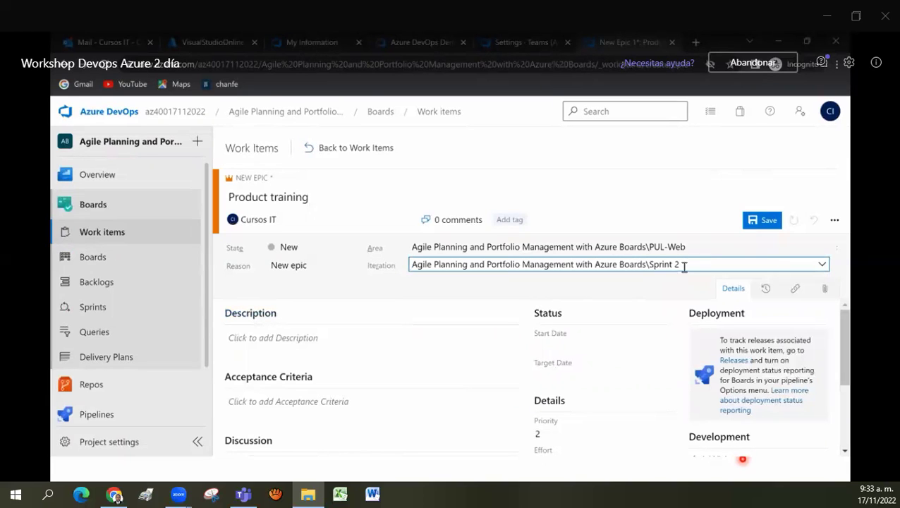
pyautogui.moveTo(680, 264); pyautogui.dragTo(393, 273)
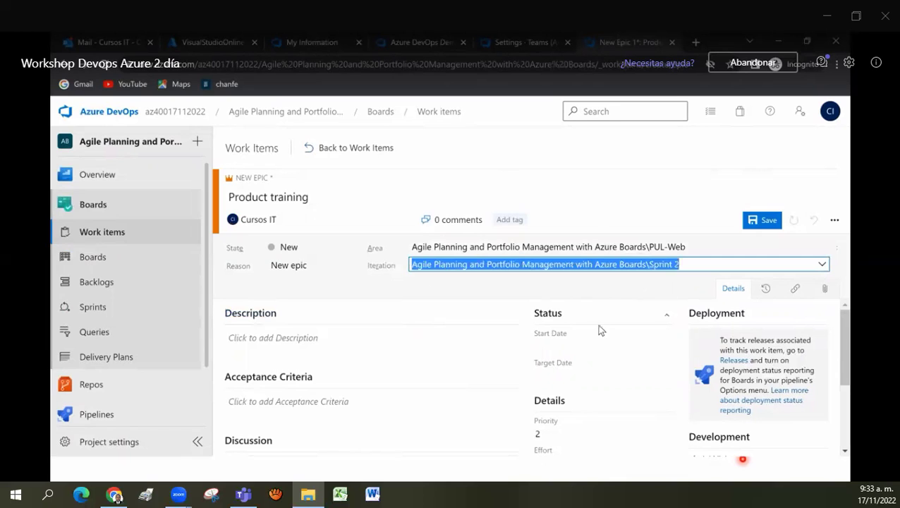
pyautogui.click(592, 197)
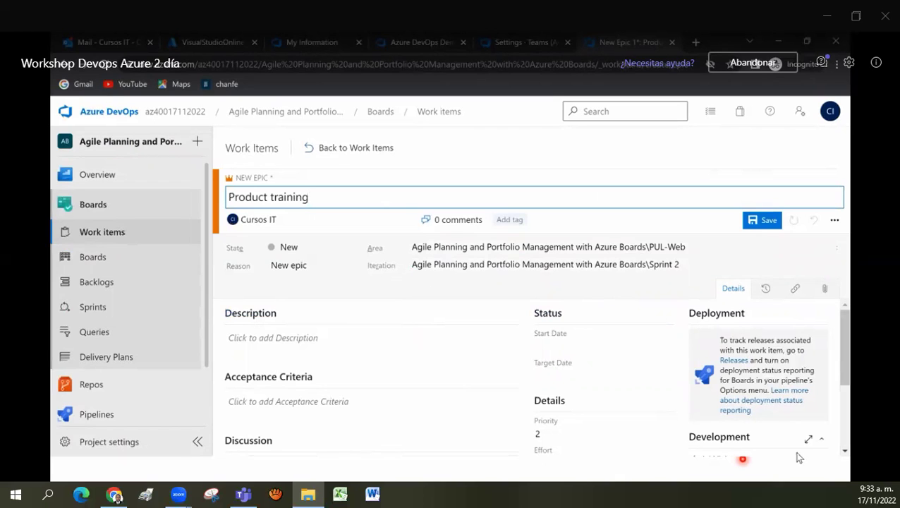
pyautogui.click(767, 222)
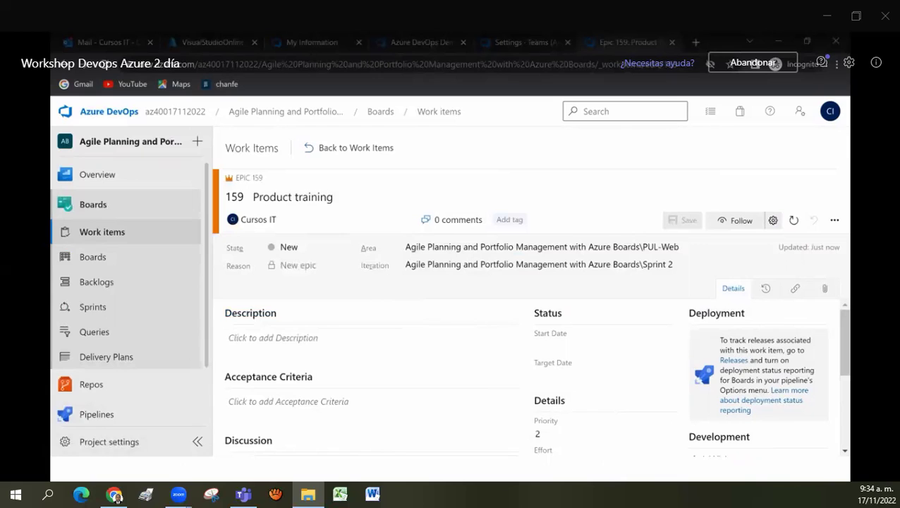
# Step: Add a new child work item of type Feature titled "Training dashboard" to the Product training epic, and save it
pyautogui.scroll(-3, 781, 411)
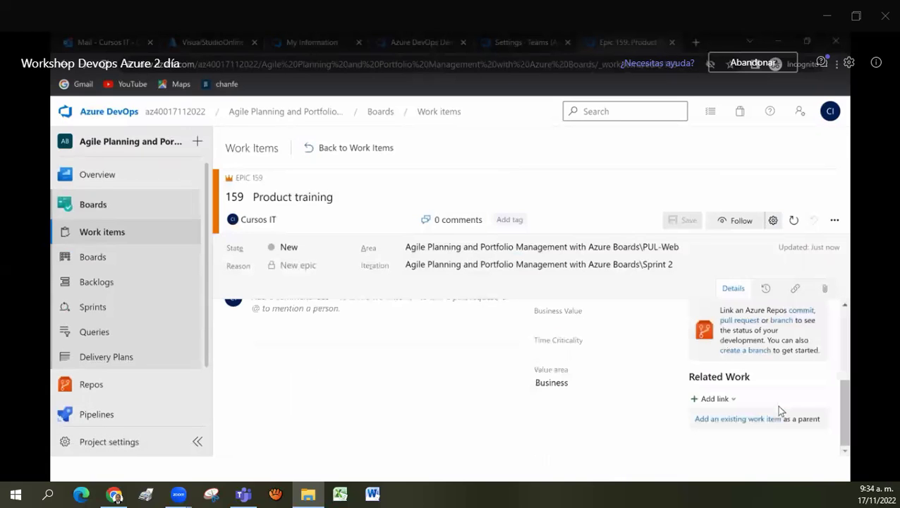
pyautogui.click(734, 402)
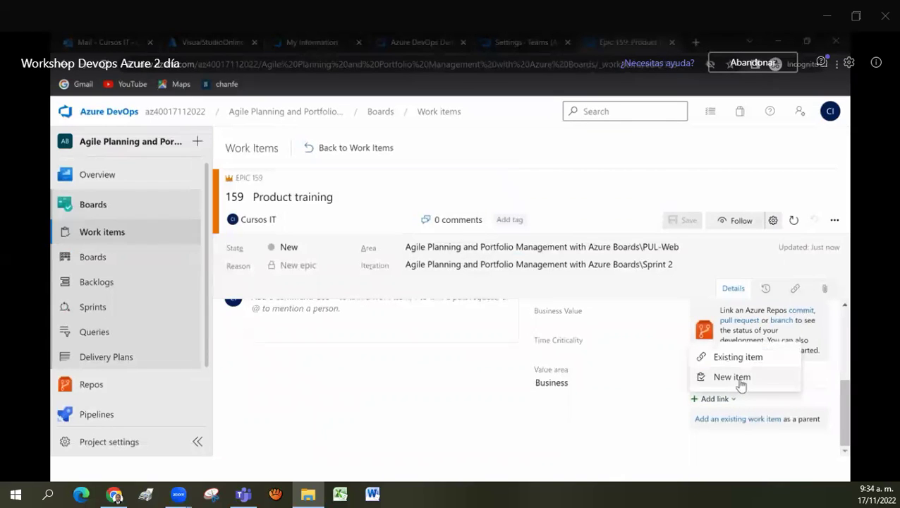
pyautogui.click(733, 377)
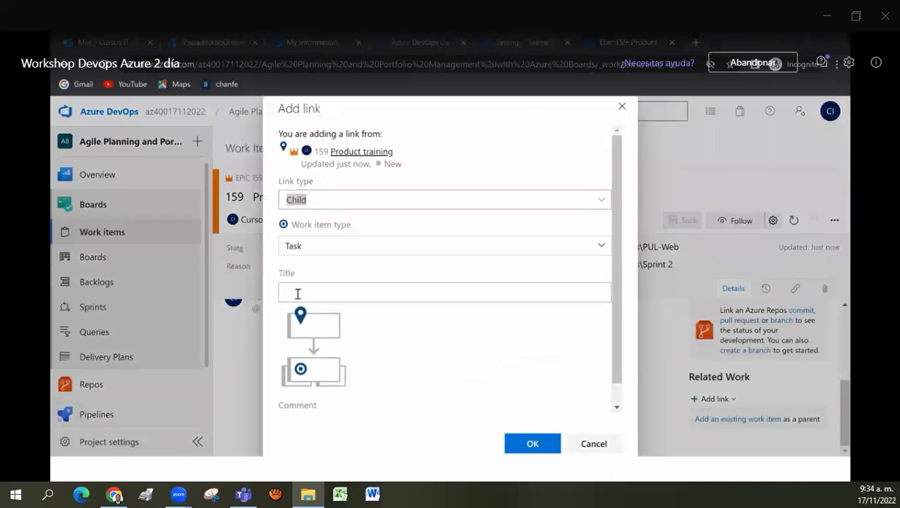
pyautogui.click(476, 292)
pyautogui.write('Training dashboard')
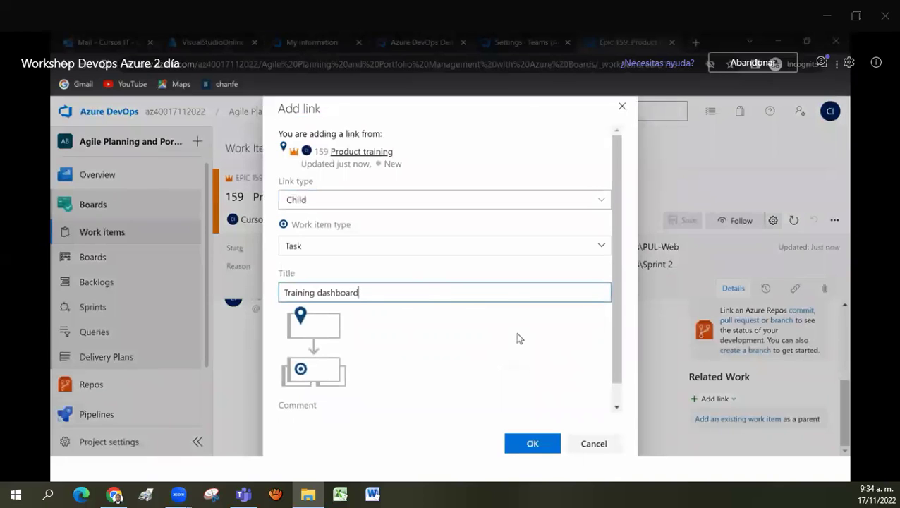
pyautogui.click(378, 249)
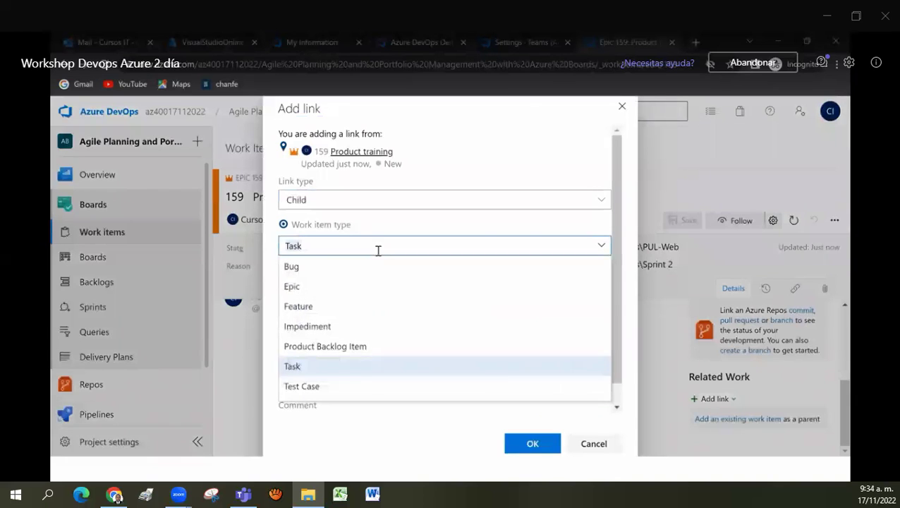
pyautogui.click(312, 308)
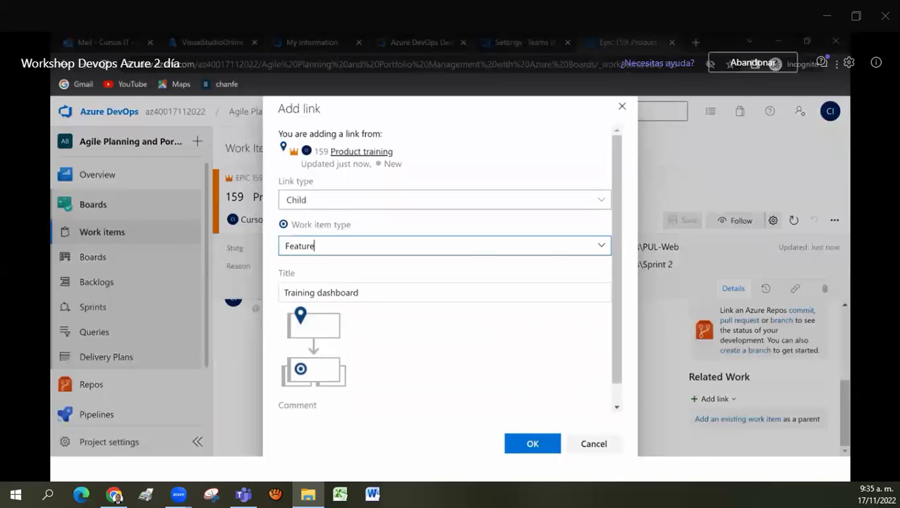
pyautogui.click(539, 443)
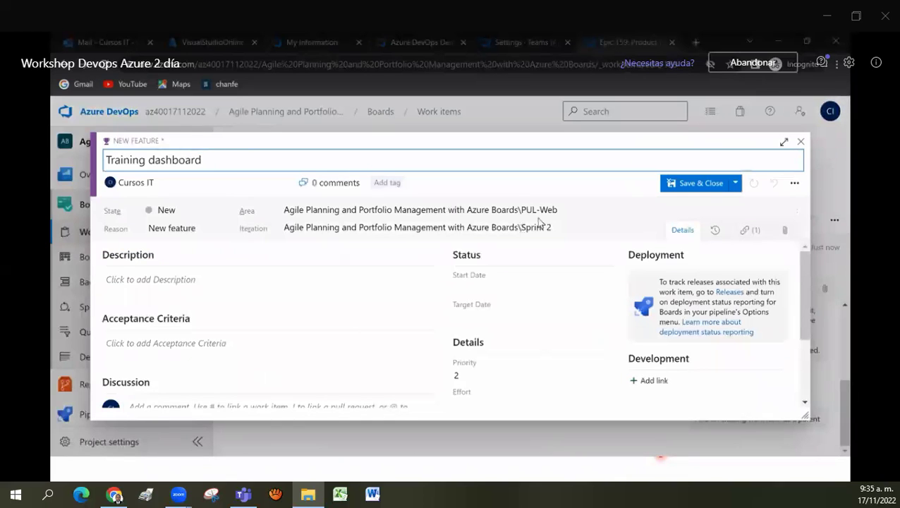
pyautogui.scroll(-3, 540, 281)
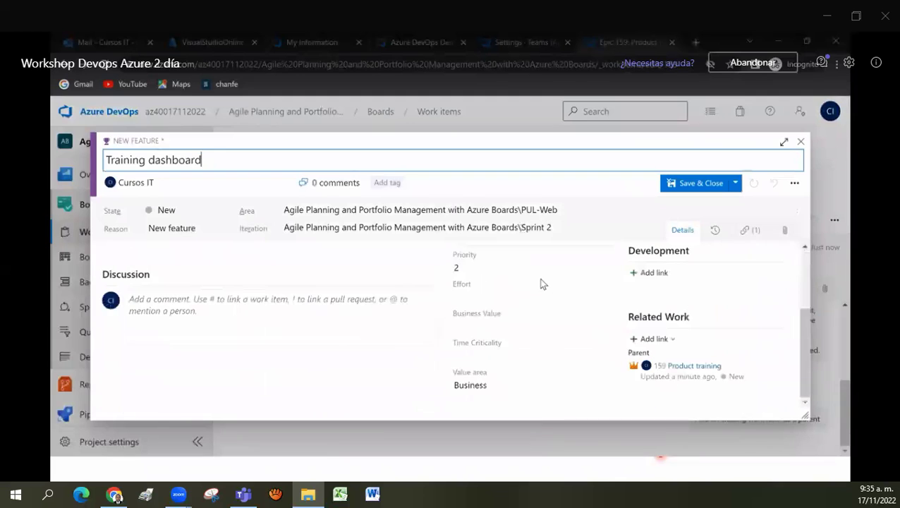
pyautogui.scroll(3, 540, 280)
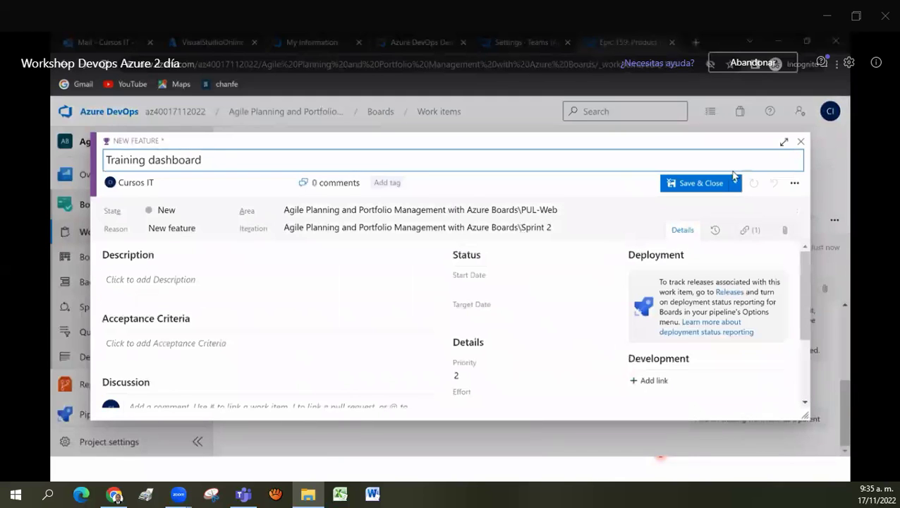
pyautogui.click(706, 183)
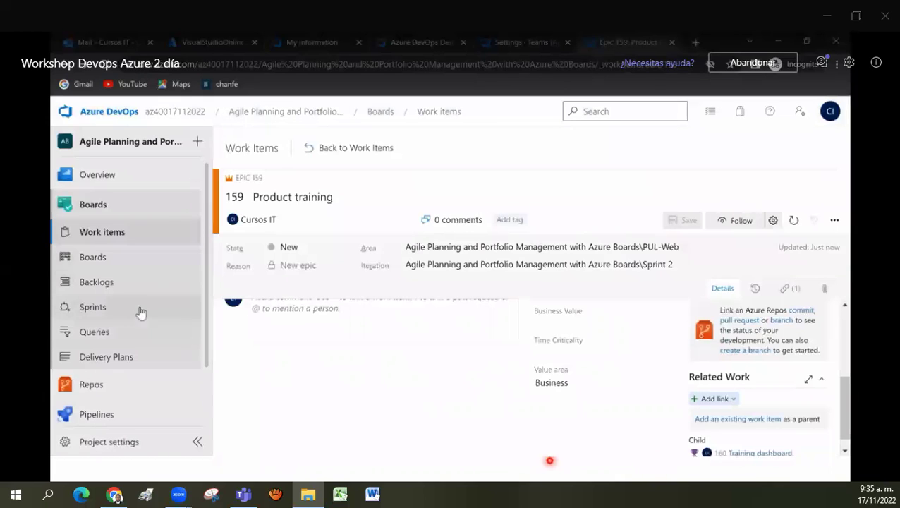
# Step: Open the PUL-Web team's board from the project's boards, dismissing the welcome introduction
pyautogui.click(117, 265)
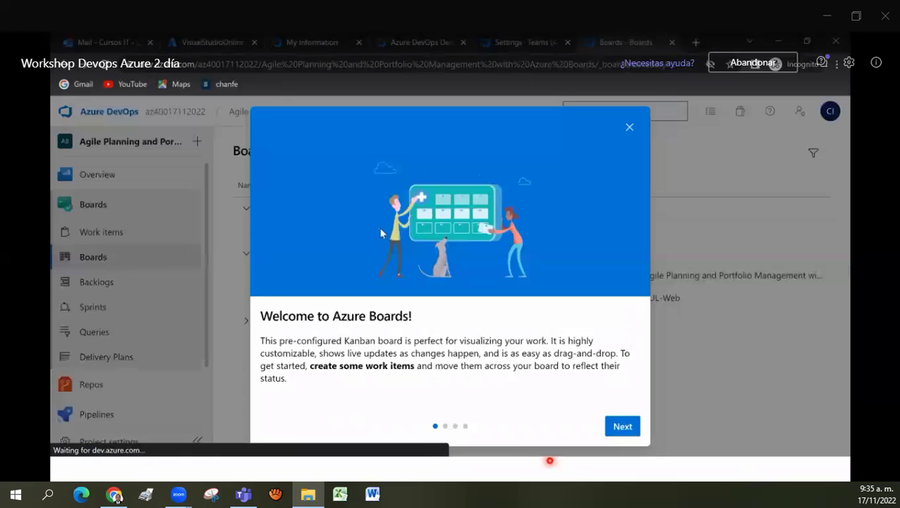
pyautogui.click(628, 128)
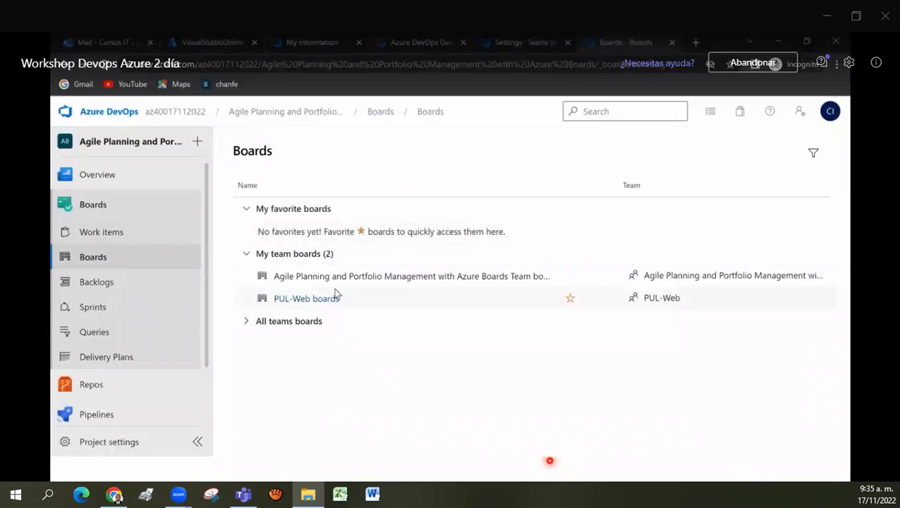
pyautogui.click(317, 304)
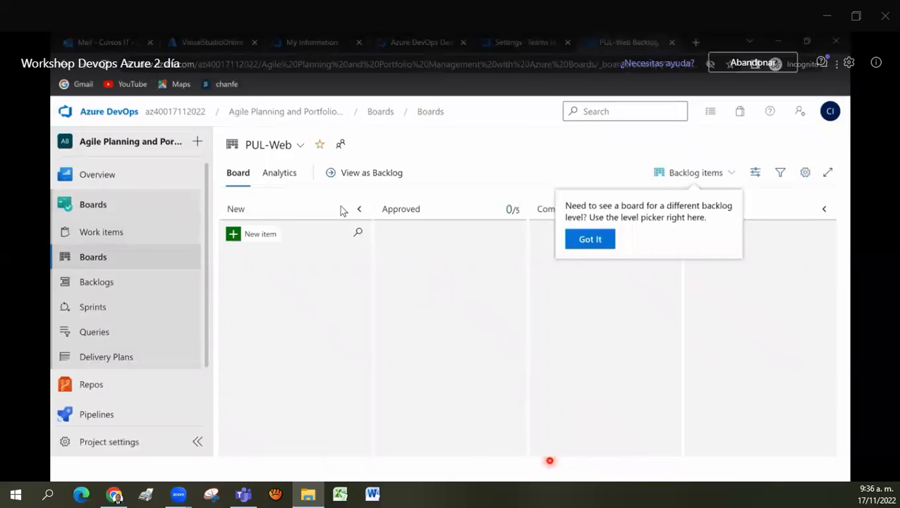
pyautogui.click(301, 146)
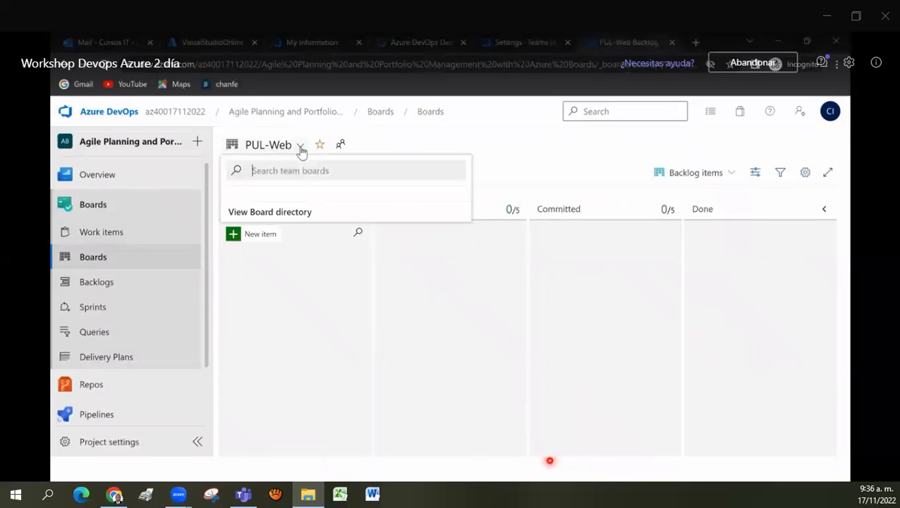
pyautogui.click(426, 141)
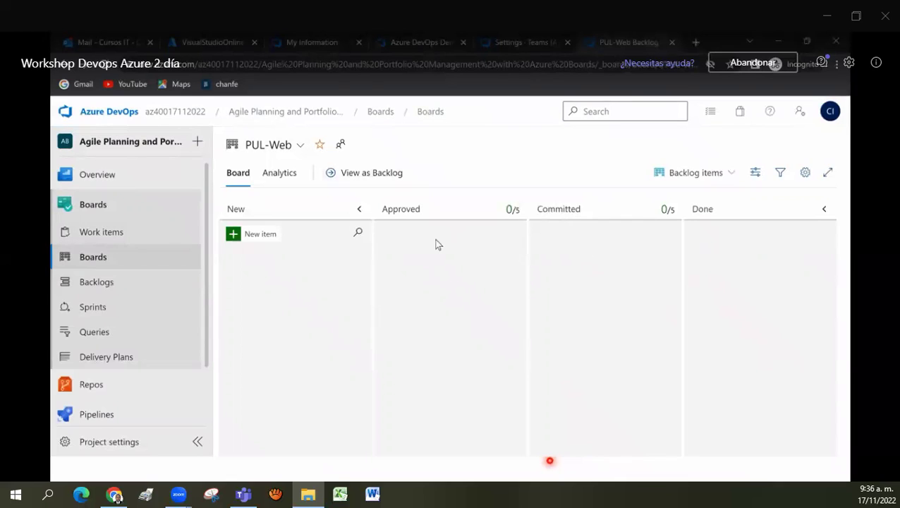
# Step: Compare the Features and Backlog items levels of the PUL-Web board, and leave it on Features
pyautogui.click(723, 175)
pyautogui.click(687, 198)
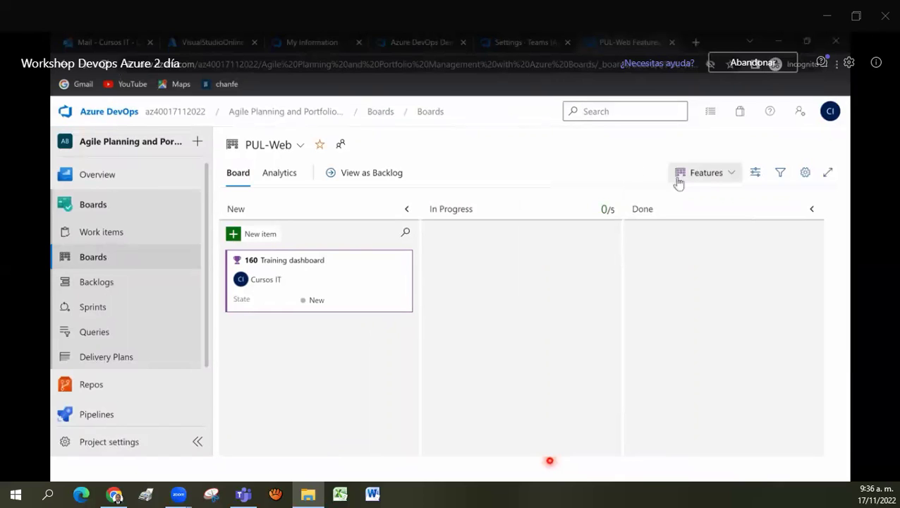
pyautogui.click(714, 181)
pyautogui.click(699, 216)
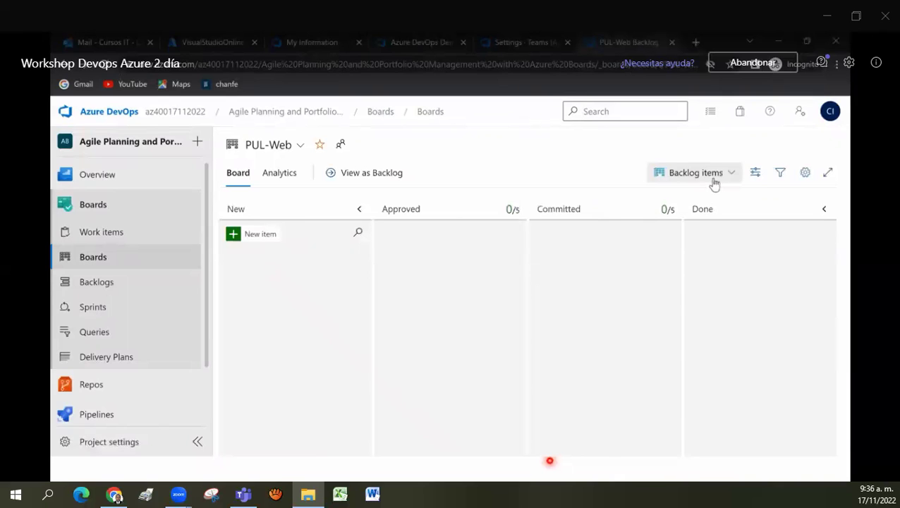
pyautogui.click(720, 179)
pyautogui.click(674, 198)
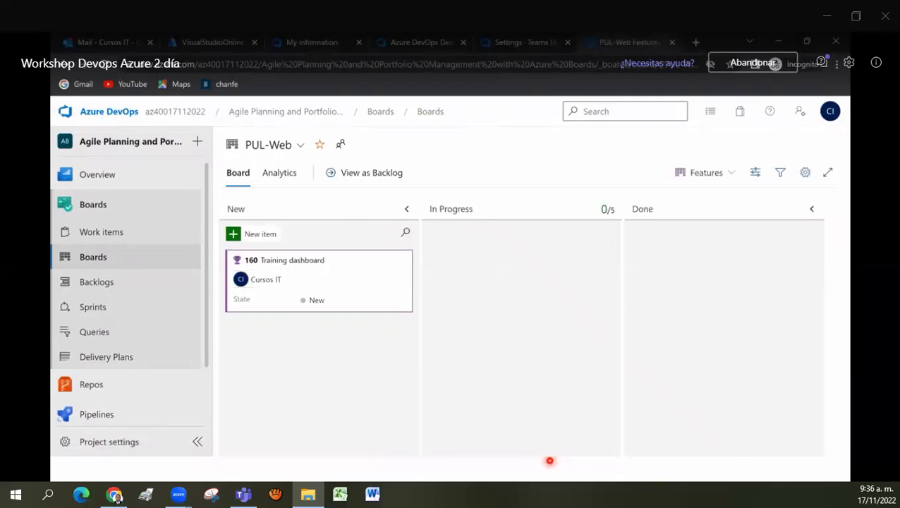
pyautogui.moveTo(191, 175)
pyautogui.moveTo(408, 262)
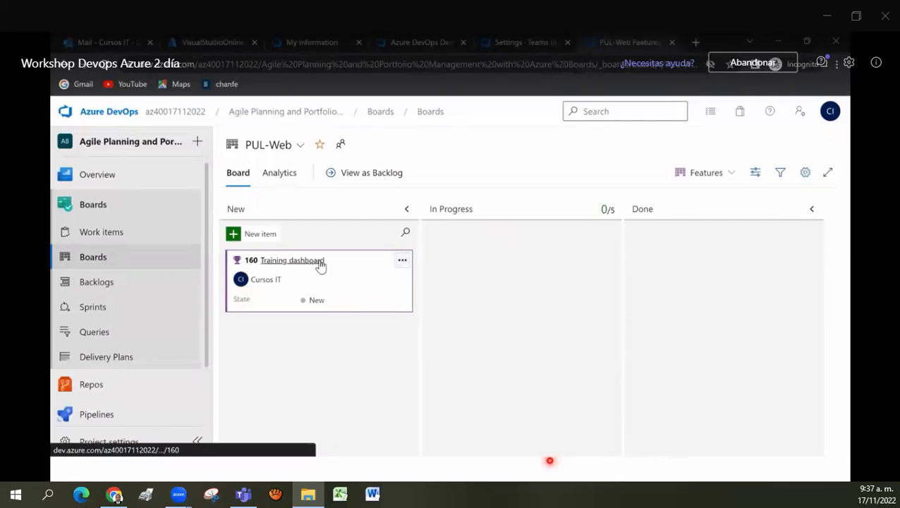
pyautogui.click(402, 260)
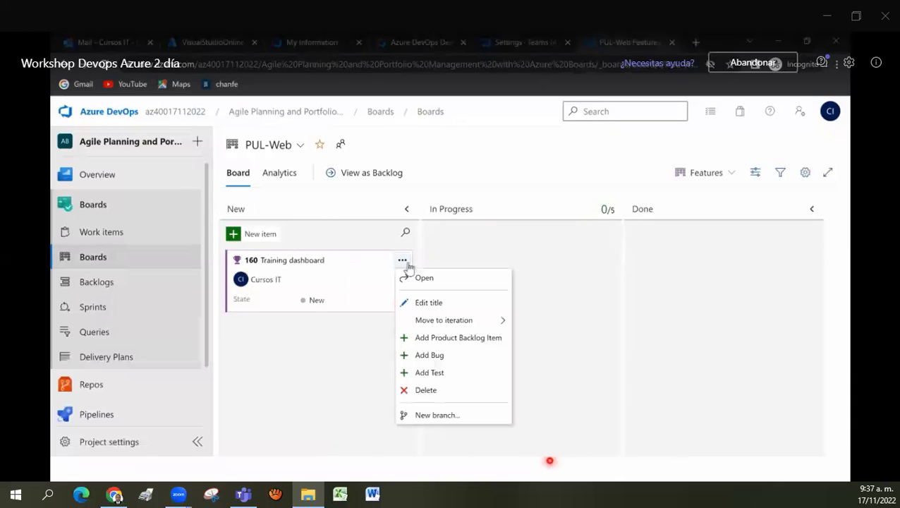
pyautogui.click(477, 338)
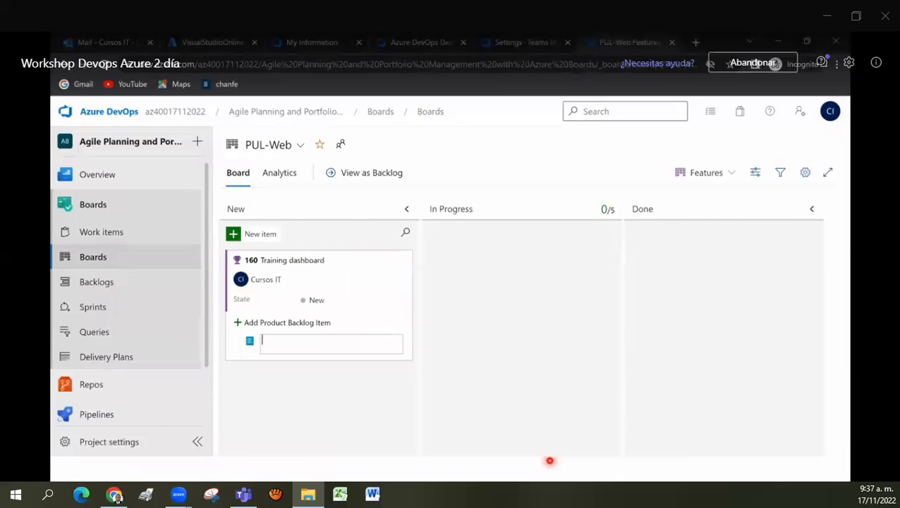
pyautogui.press('Escape')
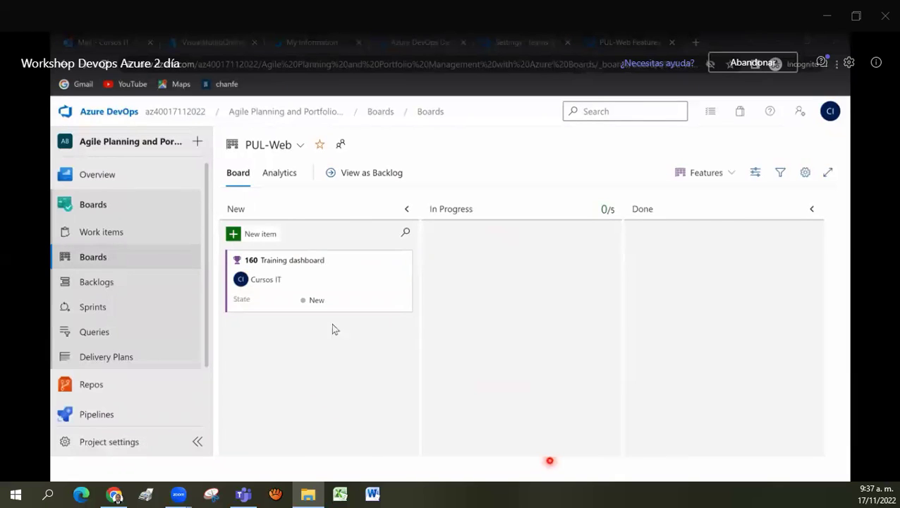
# Step: Add the product backlog item "As a customer, I want to view new tutorials" to the Training dashboard feature
pyautogui.click(402, 260)
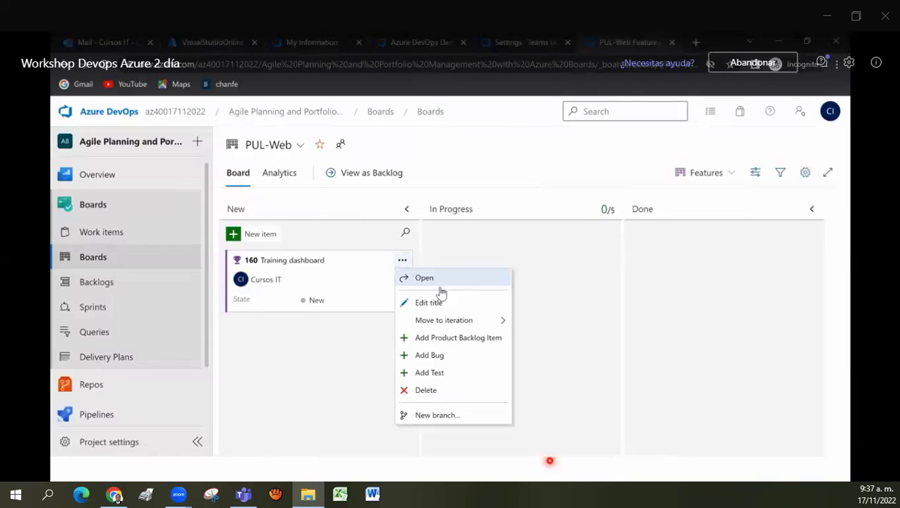
pyautogui.click(441, 337)
pyautogui.write('As a customer, I want to view new tutorials')
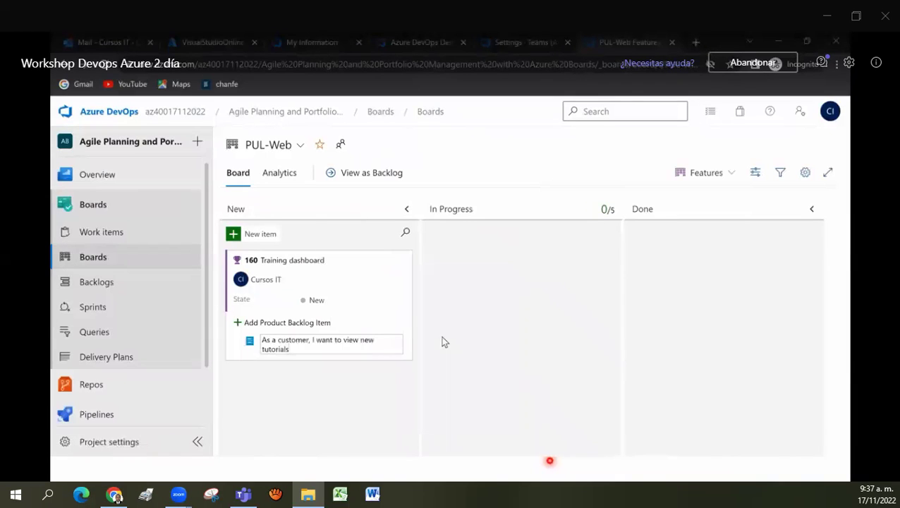
pyautogui.press('Return')
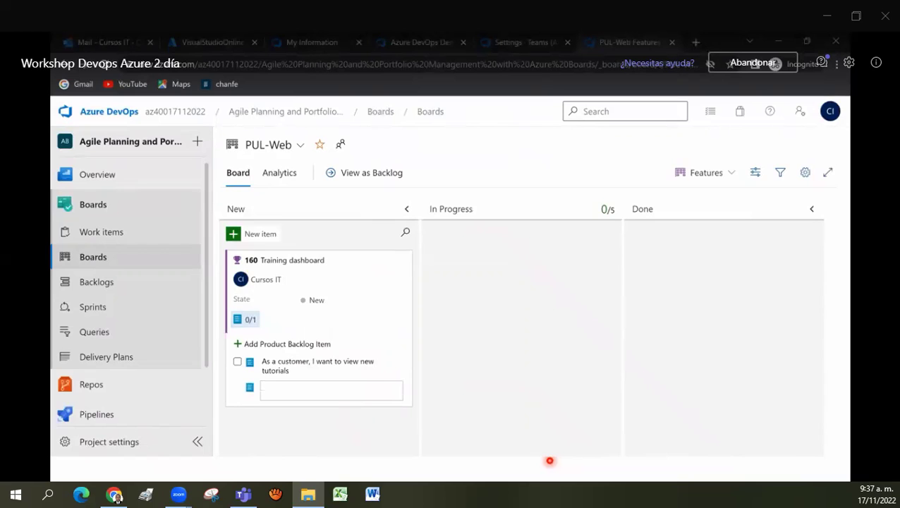
pyautogui.press('Escape')
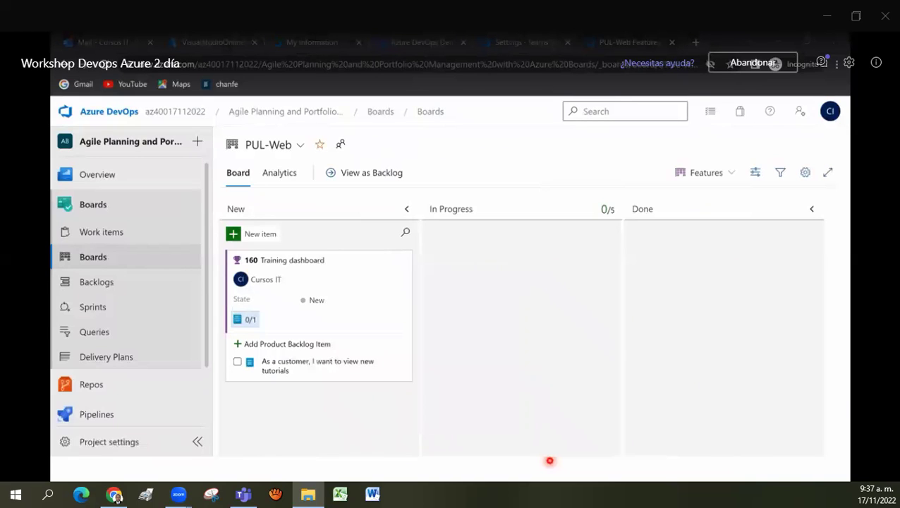
# Step: Add a second product backlog item, "As a customer, I want to see tutorials I recently viewed", to the Training dashboard feature
pyautogui.click(290, 344)
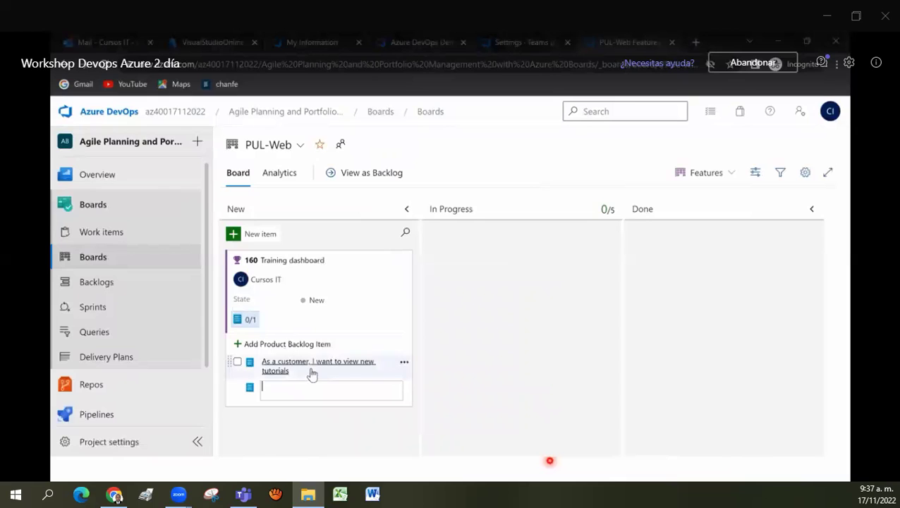
pyautogui.write('As a customer, I want to see tutorials I recently viewed')
pyautogui.press('Return')
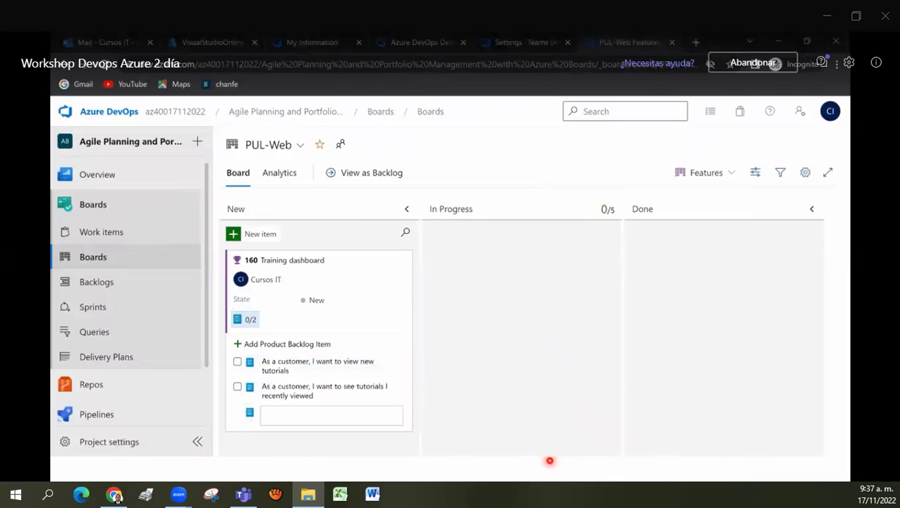
pyautogui.press('Escape')
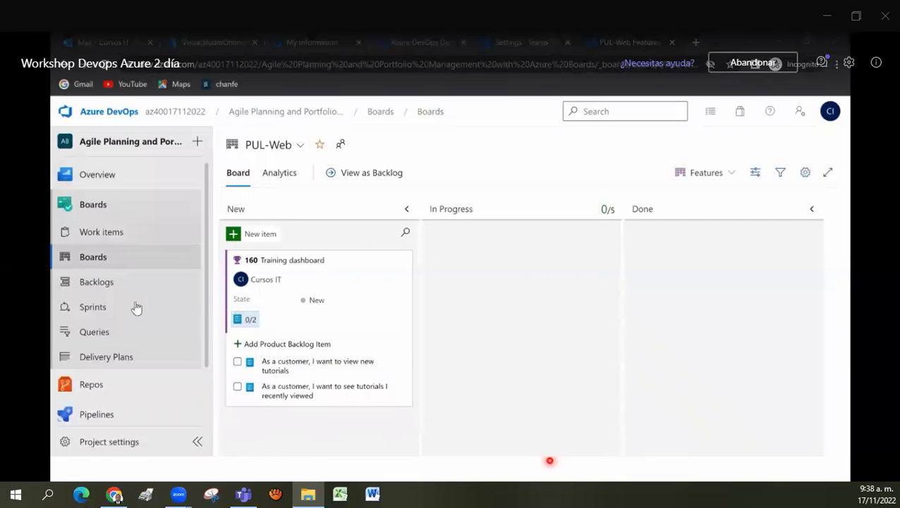
# Step: Add a third product backlog item, "As a customer, I want to request new tutorials", to the Training dashboard feature
pyautogui.click(322, 345)
pyautogui.write('As a customer, I want to request new tutorials')
pyautogui.press('Return')
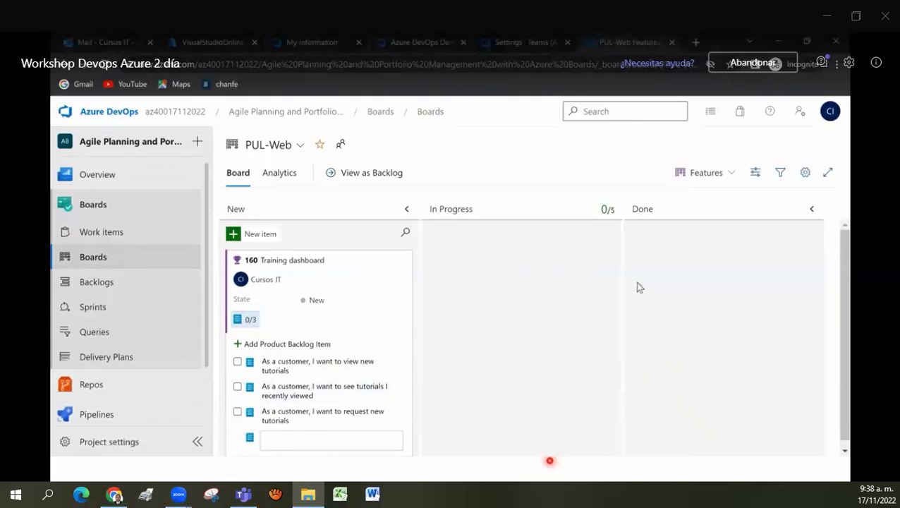
# Step: On the board's Backlog items level, move the "view new tutorials" item to Approved and assign it to the listed team member
pyautogui.click(712, 174)
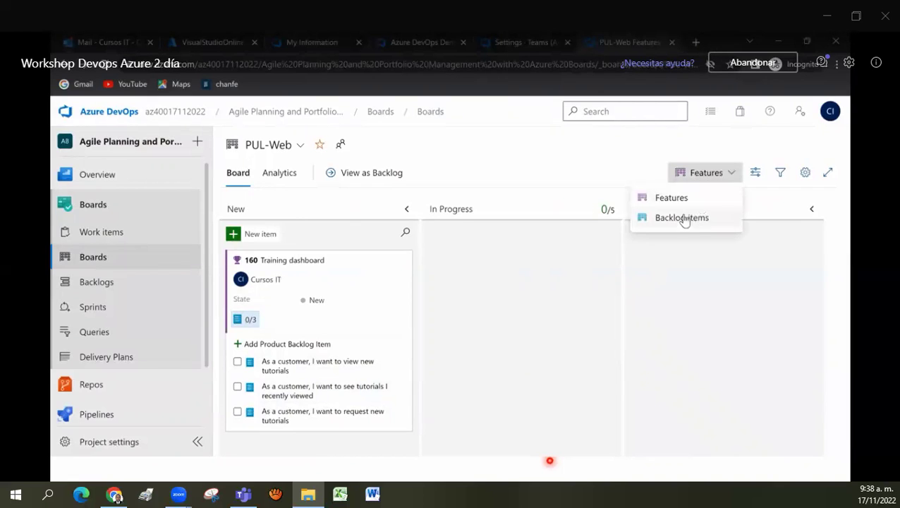
pyautogui.click(683, 217)
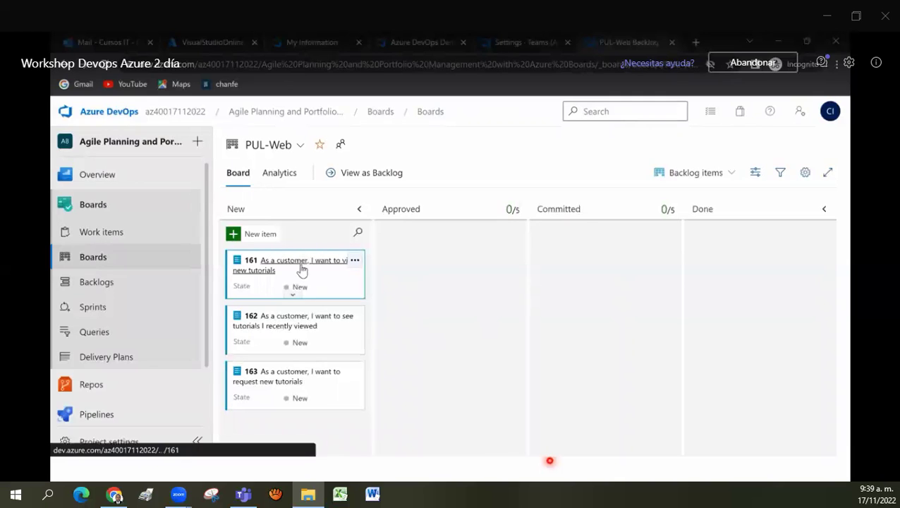
pyautogui.moveTo(301, 268); pyautogui.dragTo(503, 283)
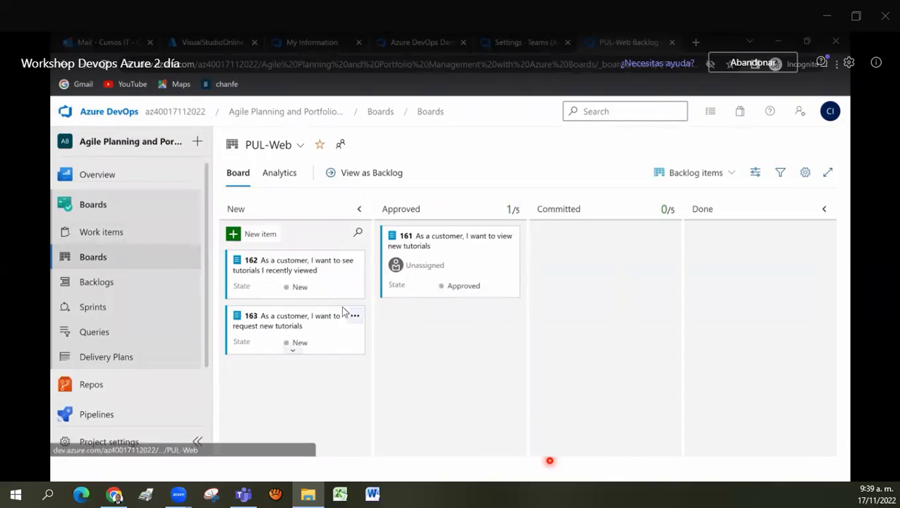
pyautogui.click(421, 266)
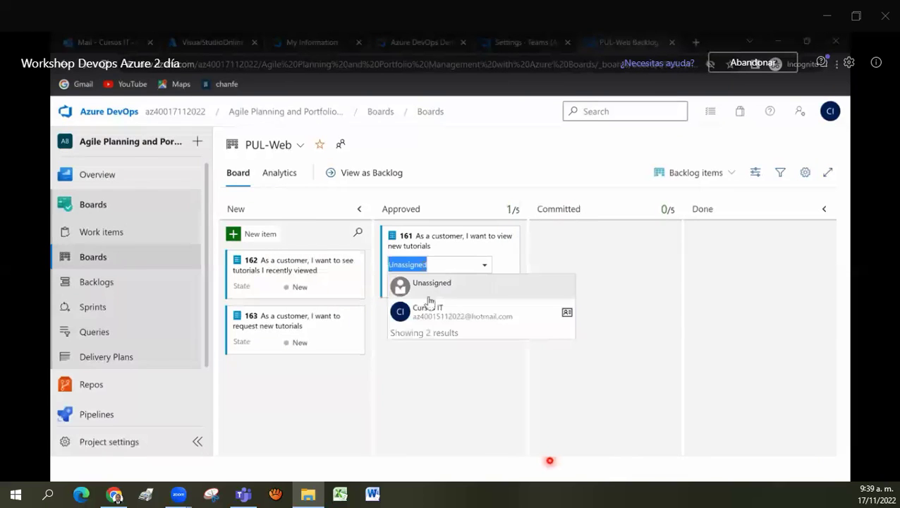
pyautogui.click(426, 312)
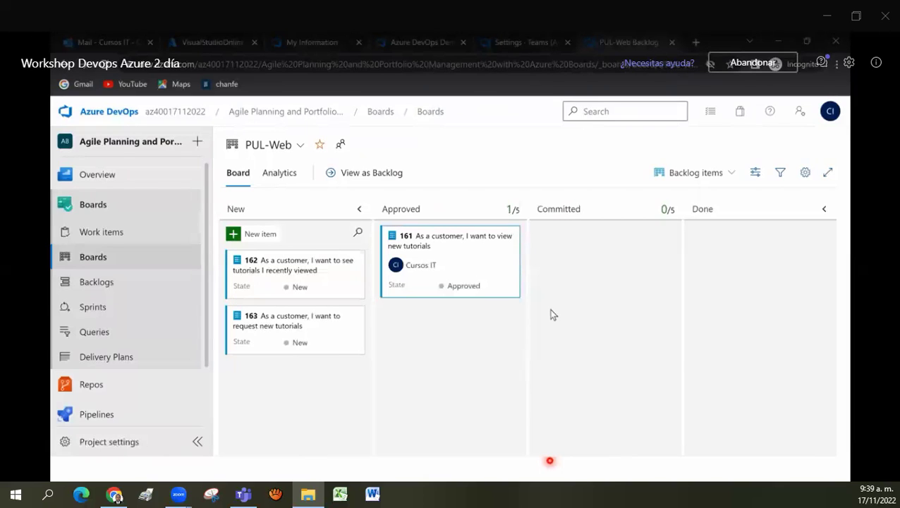
# Step: Move the "see tutorials I recently viewed" item to Committed and the "request new tutorials" item to Done
pyautogui.moveTo(273, 271); pyautogui.dragTo(584, 248)
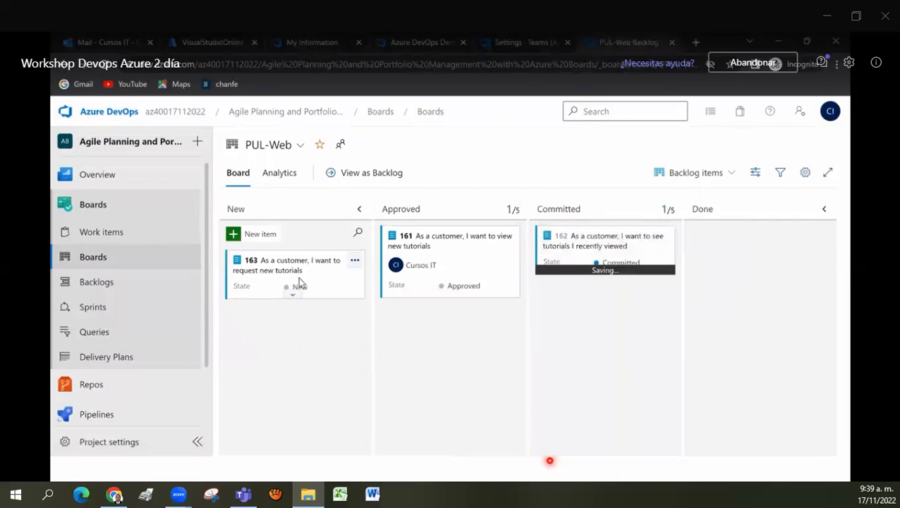
pyautogui.moveTo(299, 282); pyautogui.dragTo(721, 271)
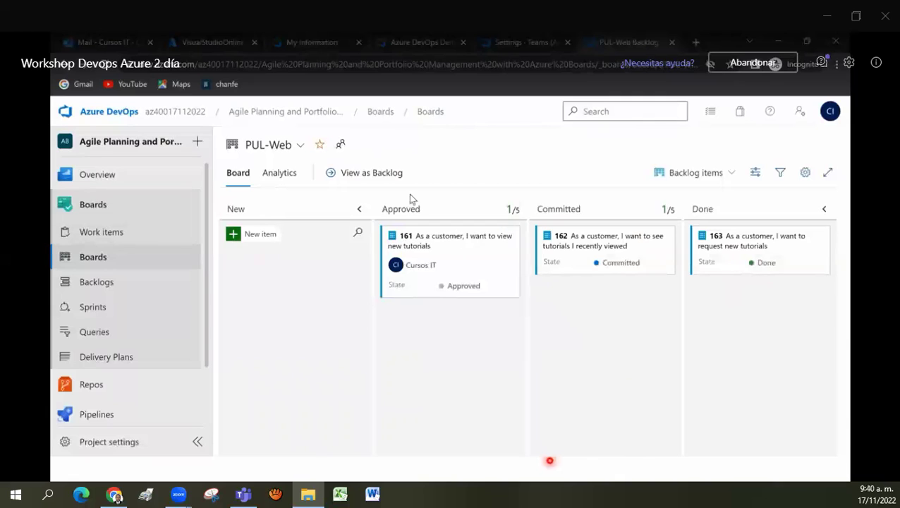
# Step: In the PUL-Web backlog, create a task titled "Add page for most recent tutorials" under the "see tutorials I recently viewed" item
pyautogui.click(386, 182)
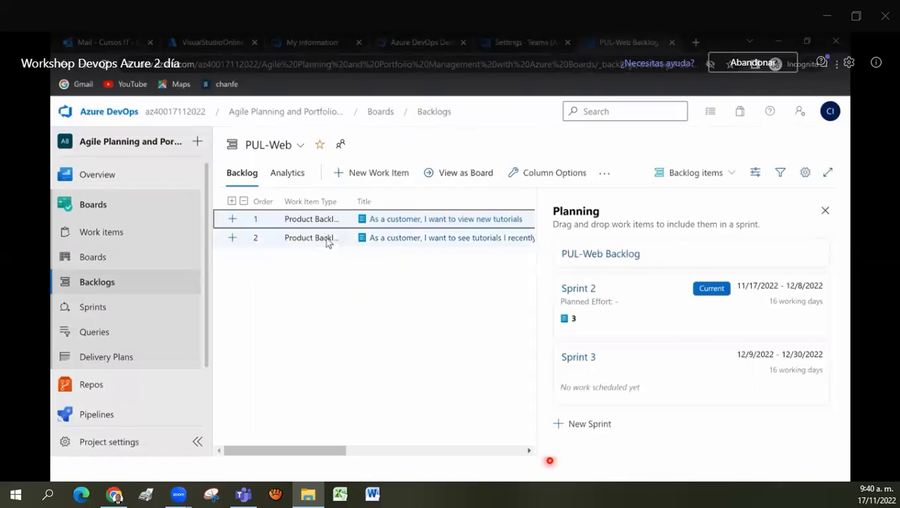
pyautogui.click(233, 239)
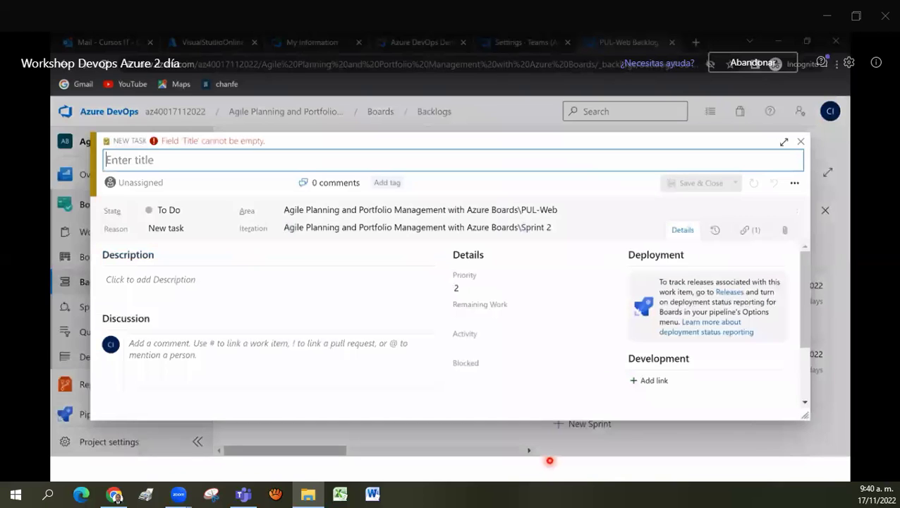
pyautogui.hotkey('alt', 'Tab')
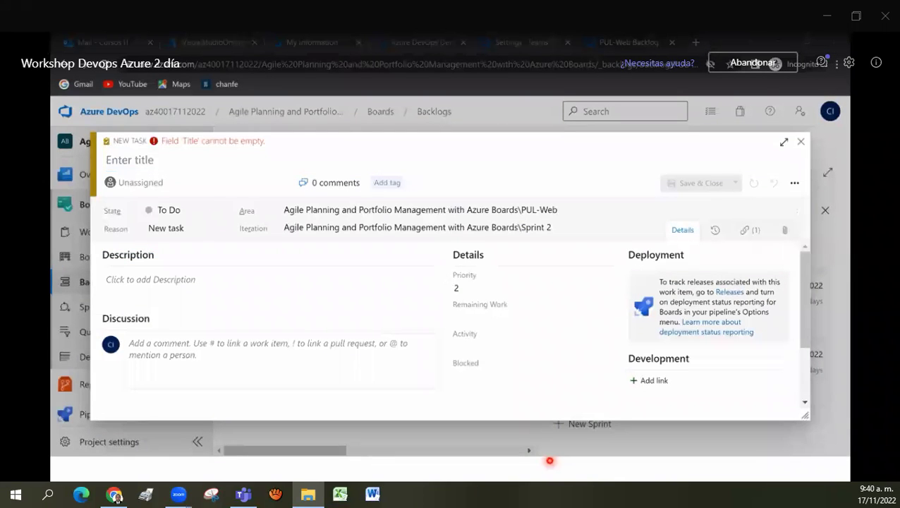
pyautogui.click(171, 182)
pyautogui.click(156, 157)
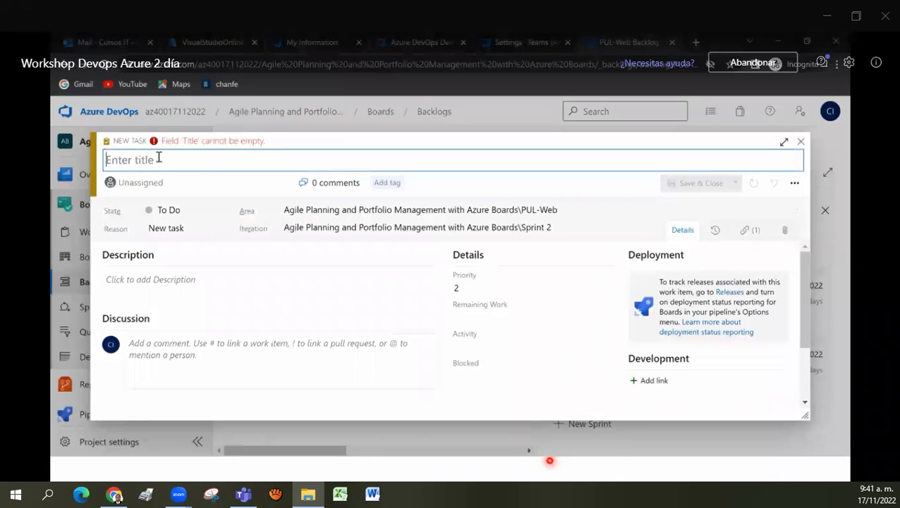
pyautogui.write('Add page for most recent tutorials')
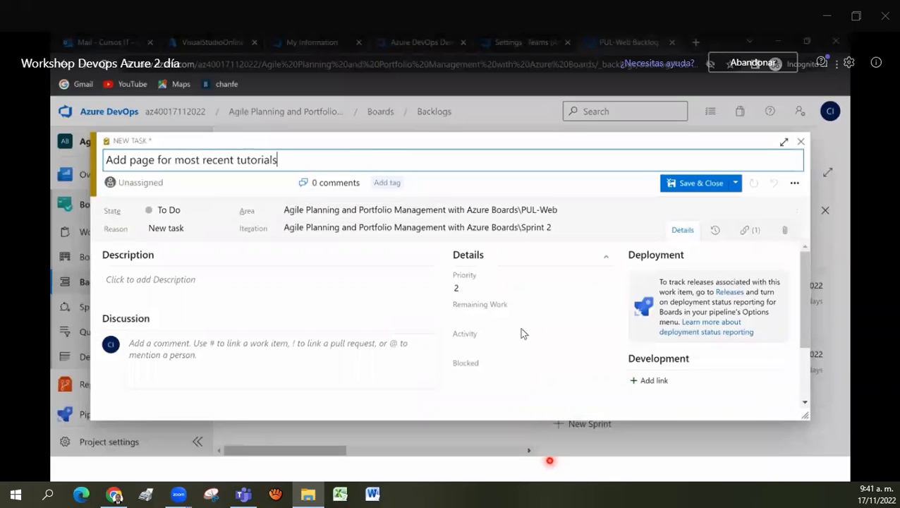
# Step: Set the new task's remaining work to 5 and its activity to Deployment, and save it
pyautogui.click(490, 317)
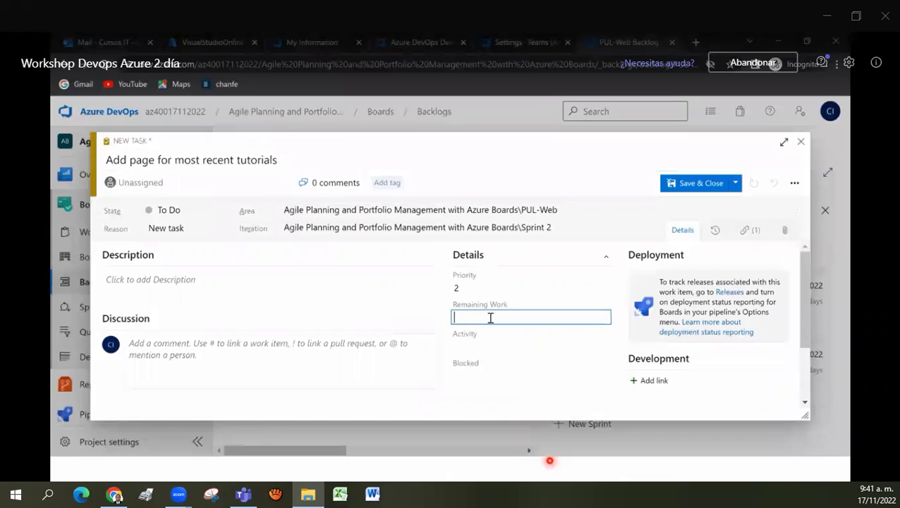
pyautogui.write('5')
pyautogui.click(506, 342)
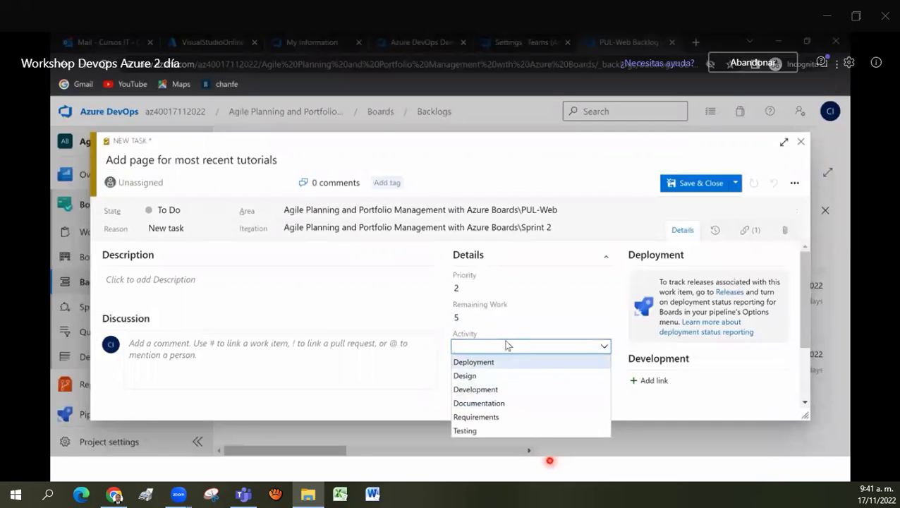
pyautogui.click(483, 364)
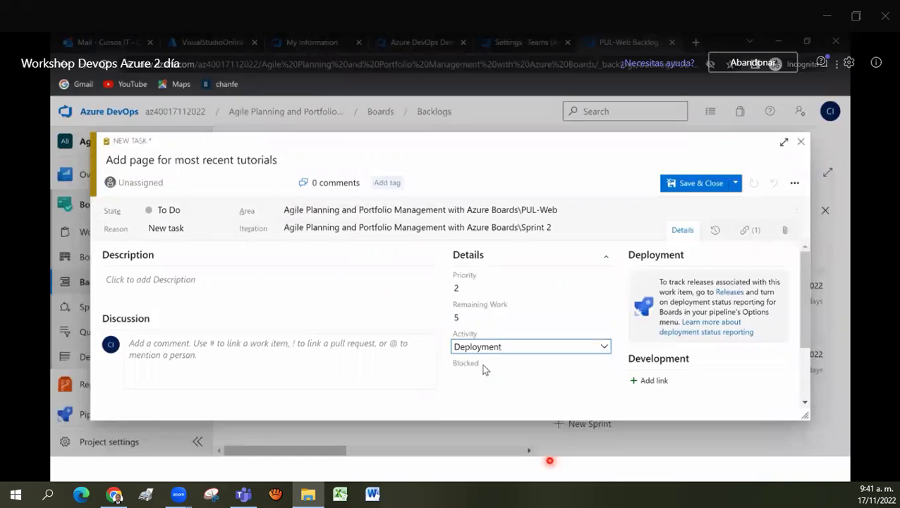
pyautogui.click(690, 184)
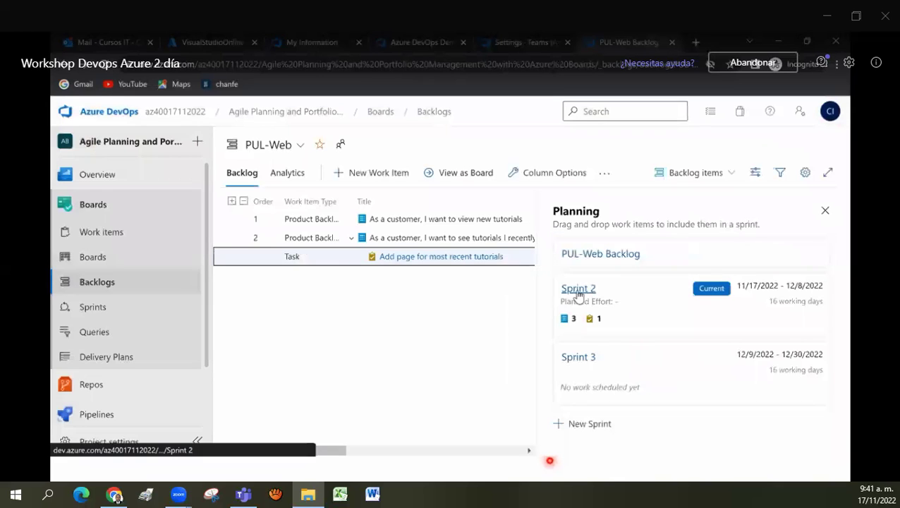
# Step: Create another task under the "see tutorials I recently viewed" item, titled "Optimize data query for most recent tutorials"
pyautogui.click(232, 240)
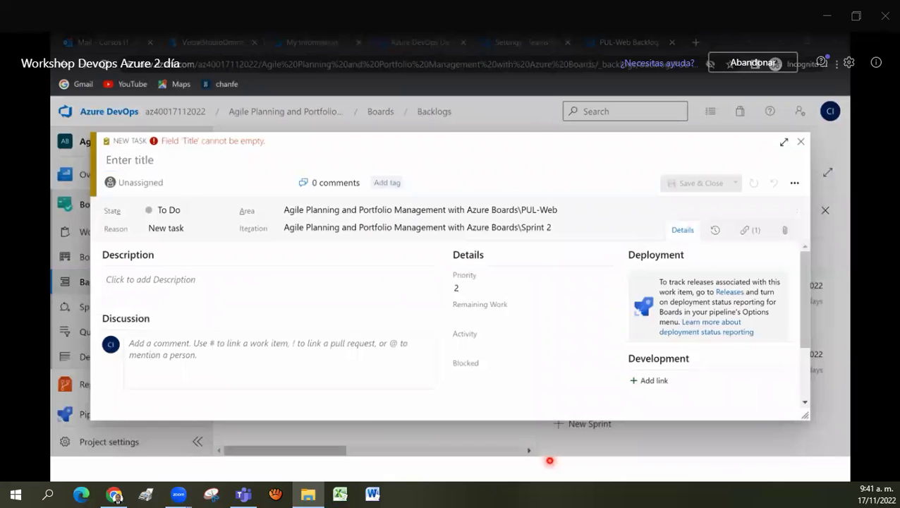
pyautogui.click(141, 182)
pyautogui.click(146, 161)
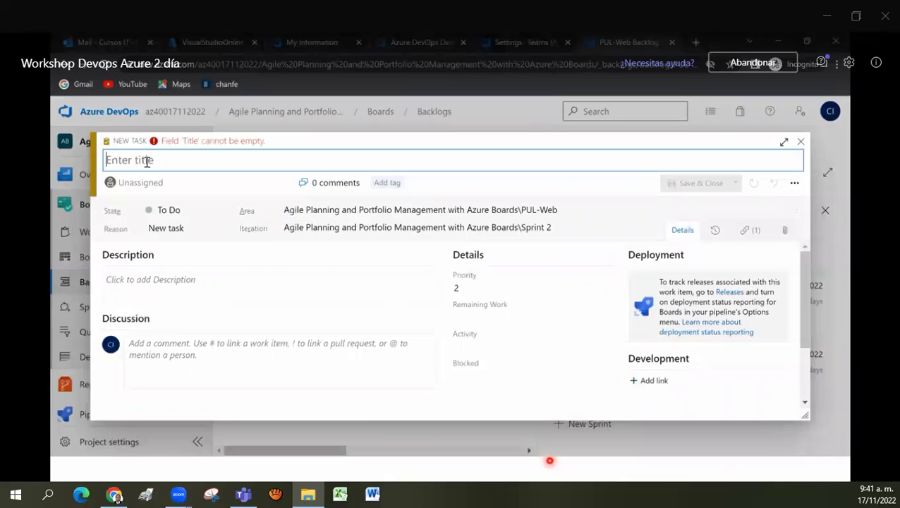
pyautogui.write('Optimize data query for most recent tutorials')
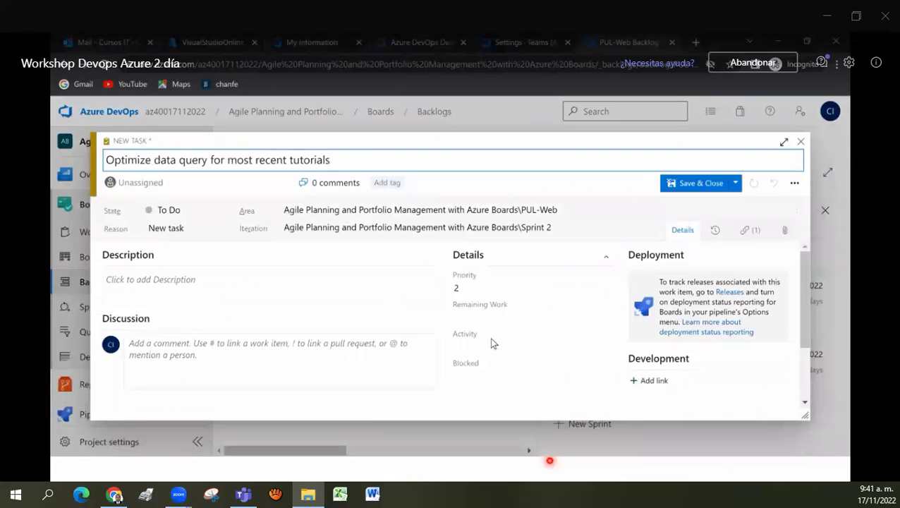
# Step: Set the data query task's remaining work to 3 and its activity to Design, and save the task
pyautogui.click(482, 318)
pyautogui.write('3')
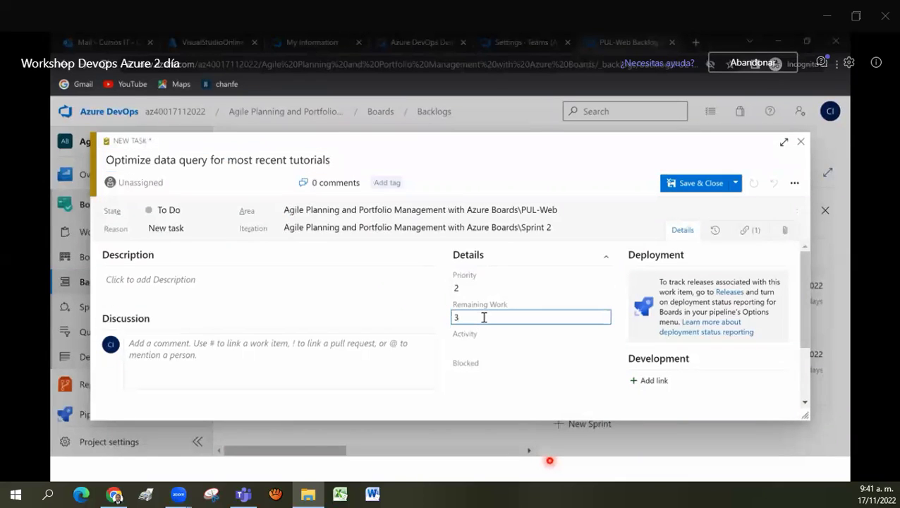
pyautogui.click(502, 341)
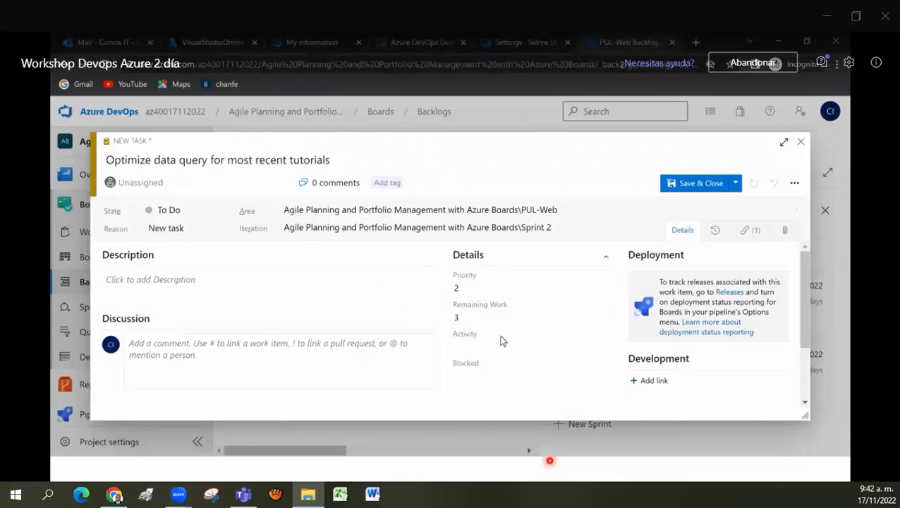
pyautogui.click(464, 340)
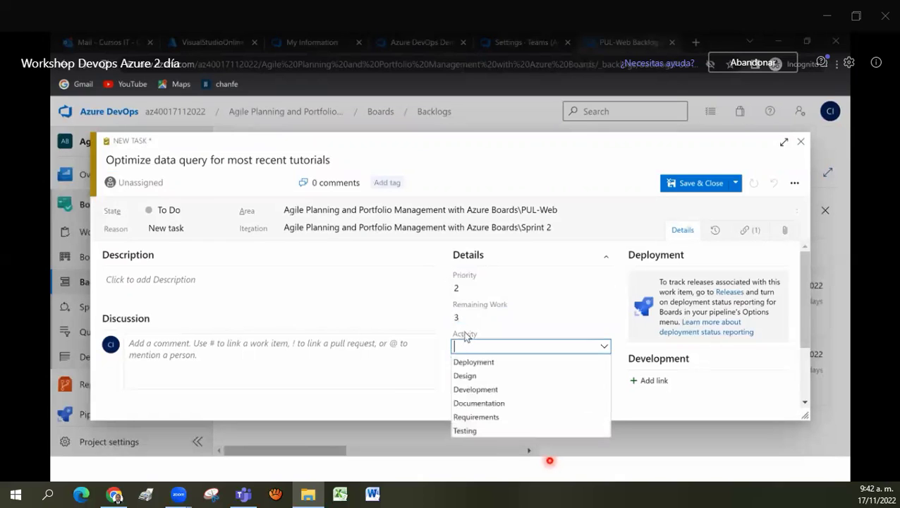
pyautogui.click(468, 377)
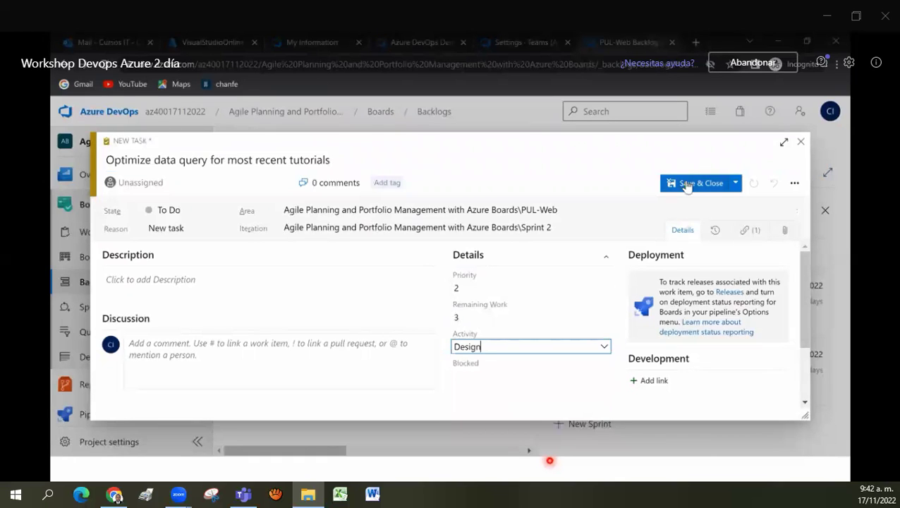
pyautogui.click(687, 184)
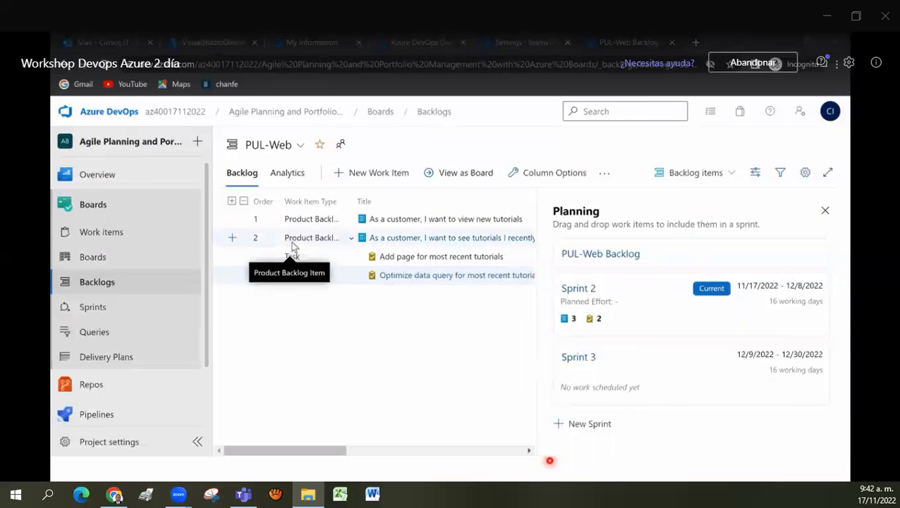
# Step: Open the PUL-Web team's Sprint 2 taskboard and show the Work details side pane beside it
pyautogui.click(92, 307)
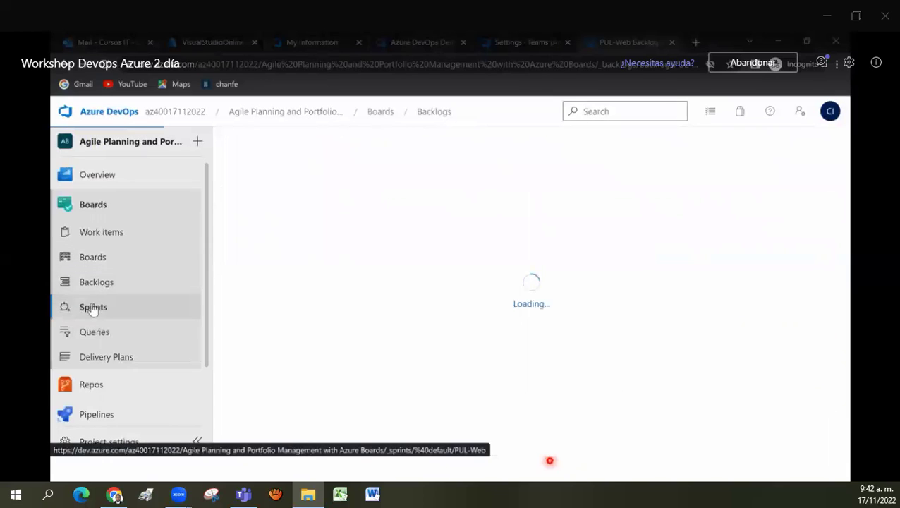
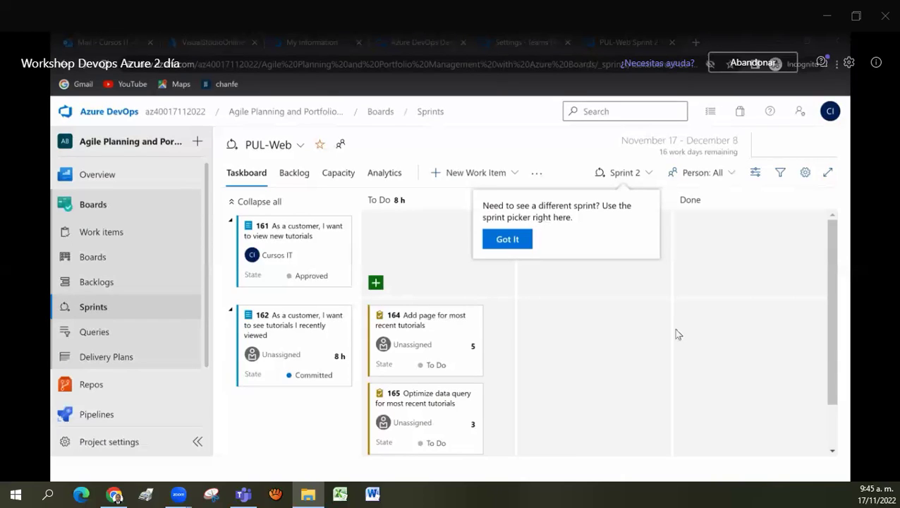
pyautogui.click(756, 175)
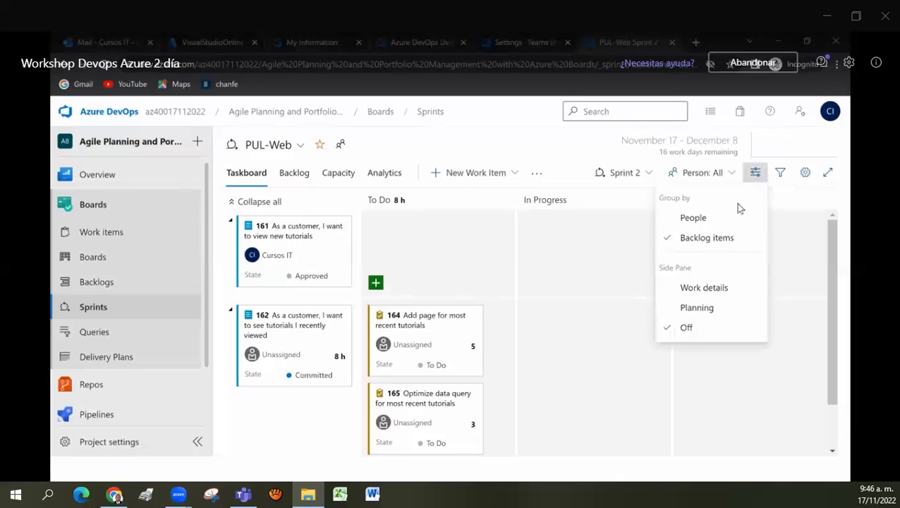
pyautogui.click(705, 308)
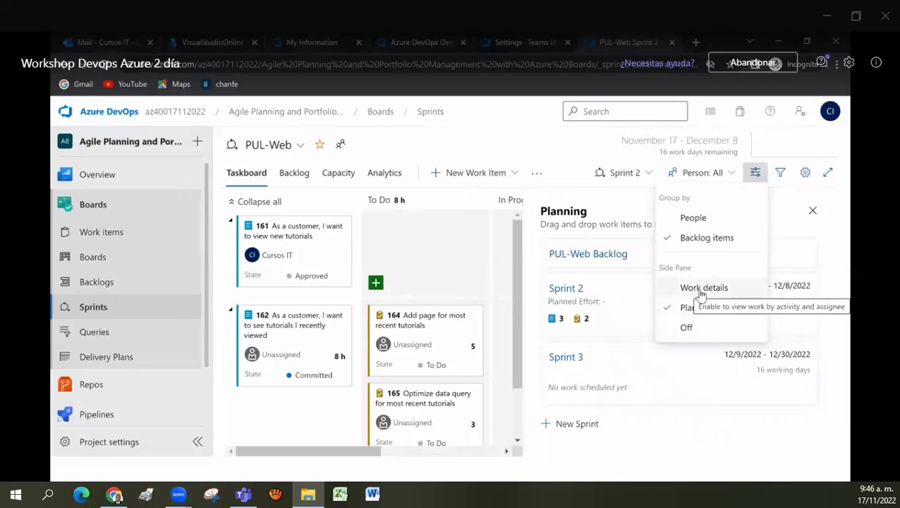
pyautogui.click(700, 292)
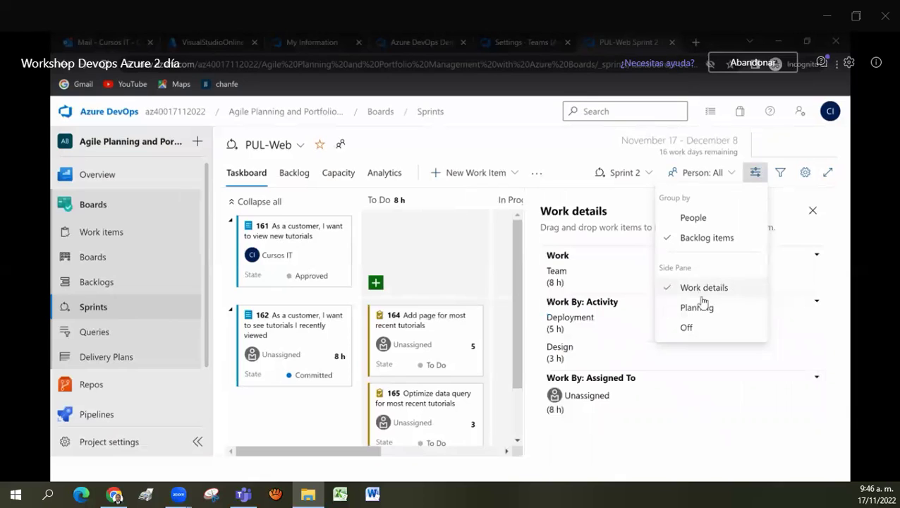
pyautogui.click(543, 149)
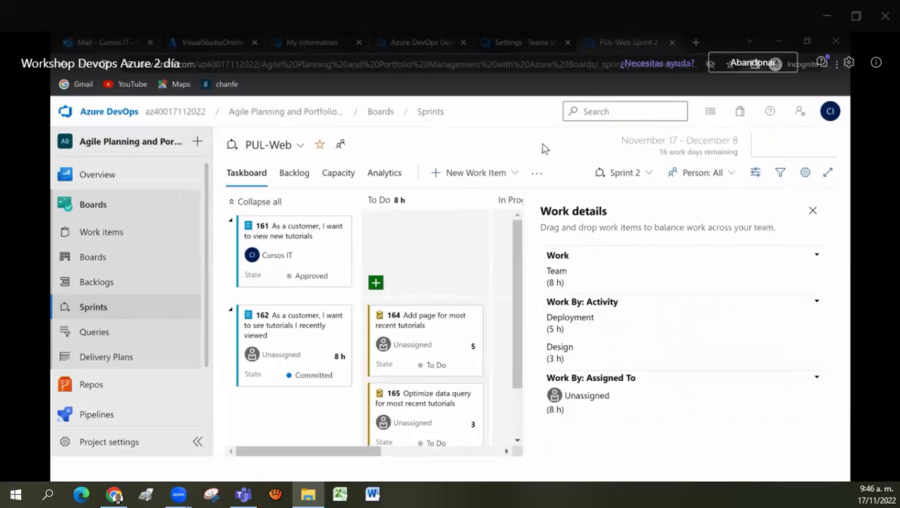
pyautogui.click(755, 172)
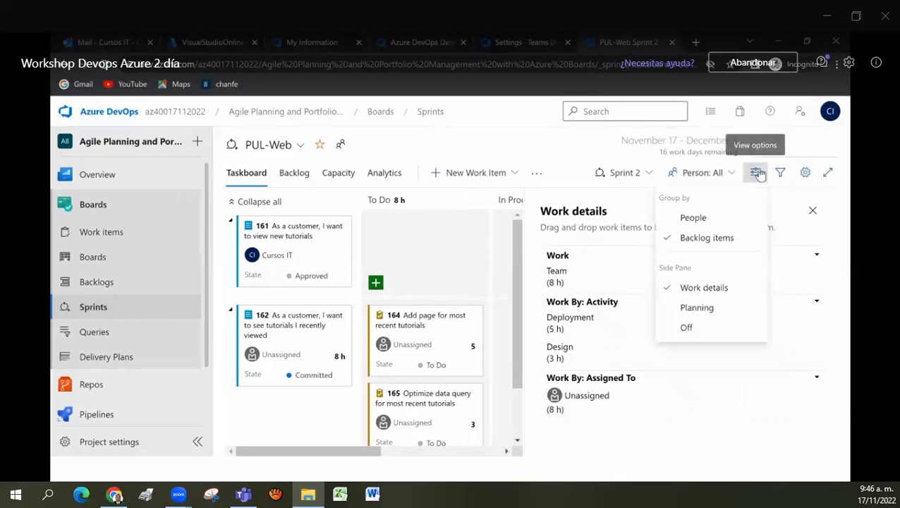
pyautogui.click(689, 327)
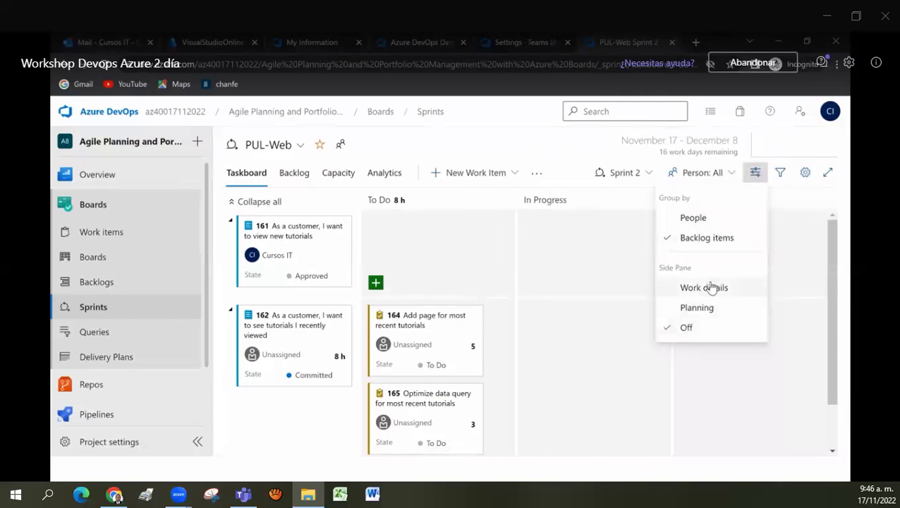
pyautogui.click(712, 287)
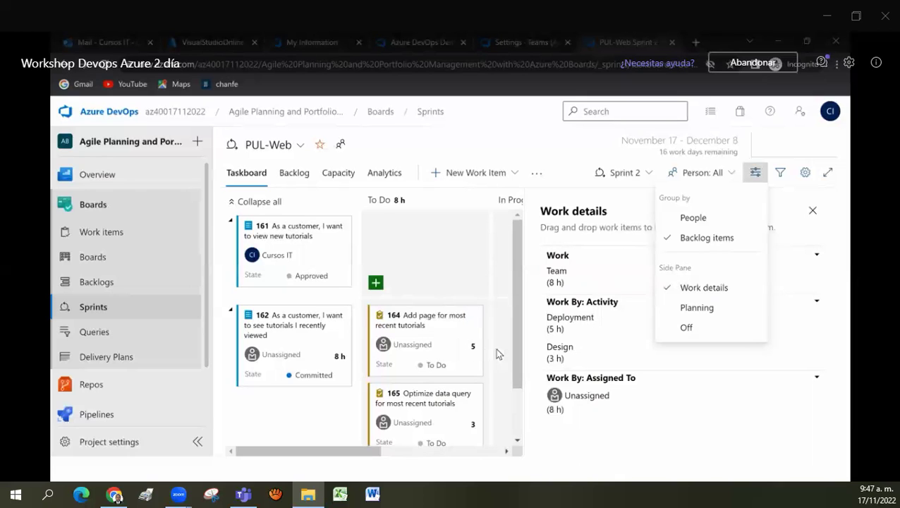
# Step: Assign the "Add page for most recent tutorials" task to the available team member
pyautogui.scroll(-1, 502, 354)
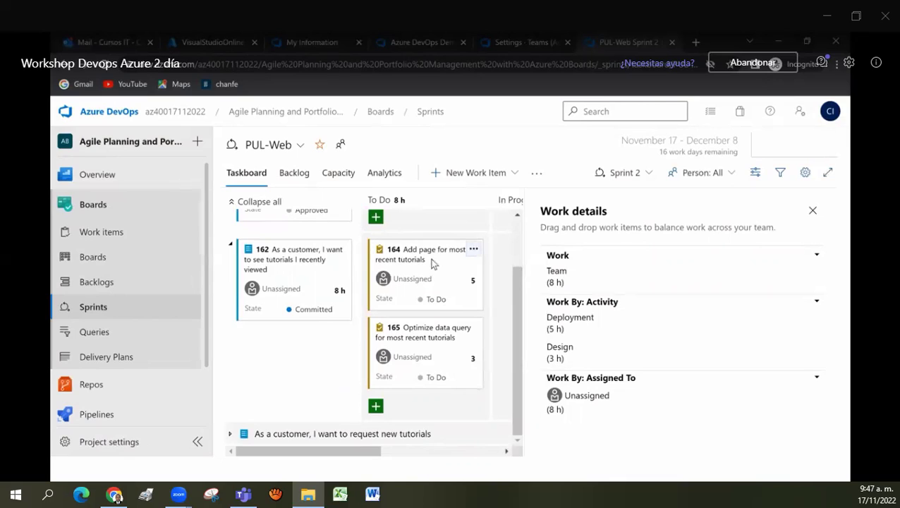
pyautogui.click(420, 273)
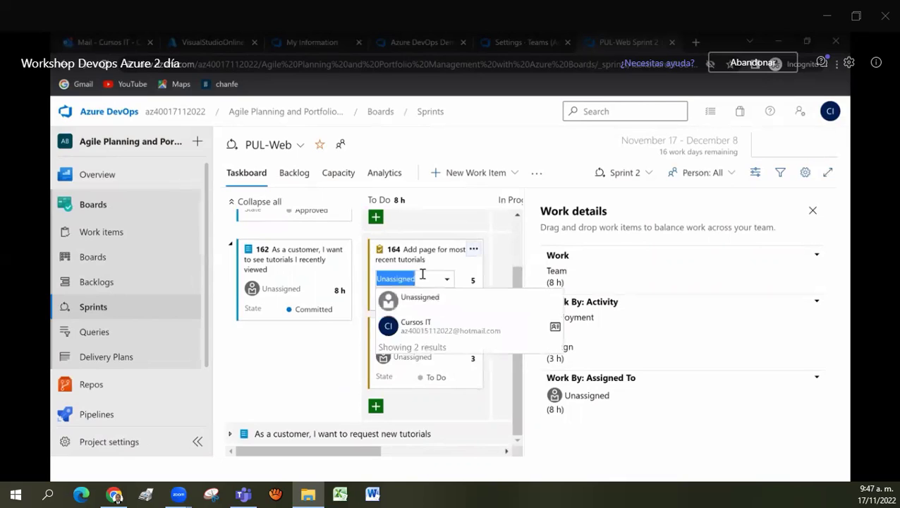
pyautogui.click(414, 324)
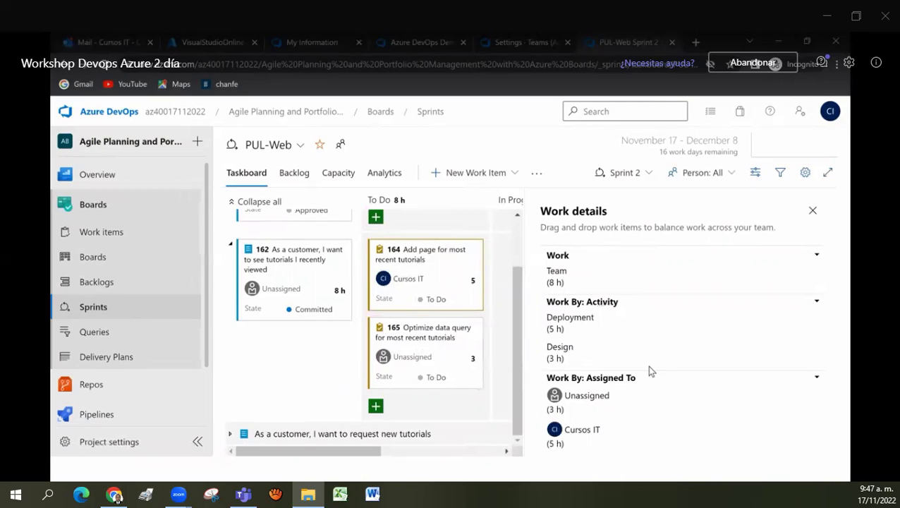
pyautogui.click(591, 435)
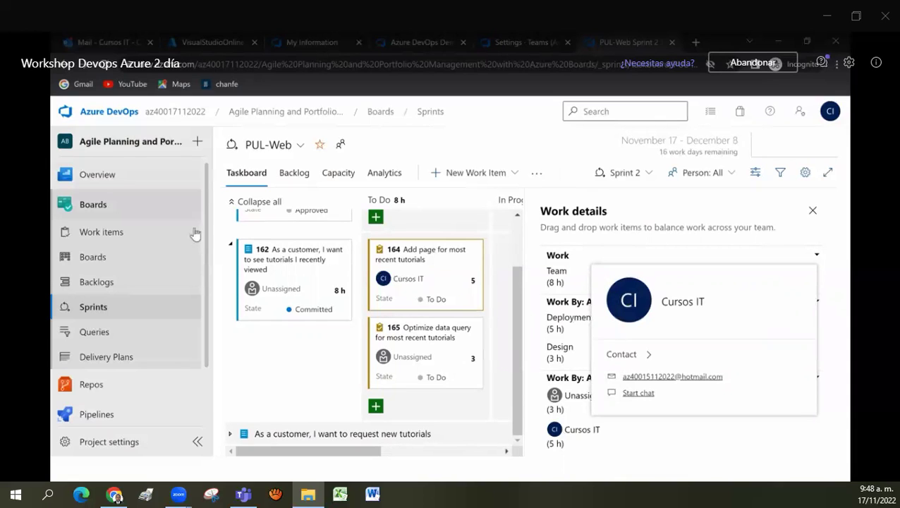
# Step: In the Sprint 2 capacity settings, set the team member's capacity per day to 1 and activity to Deployment
pyautogui.click(337, 173)
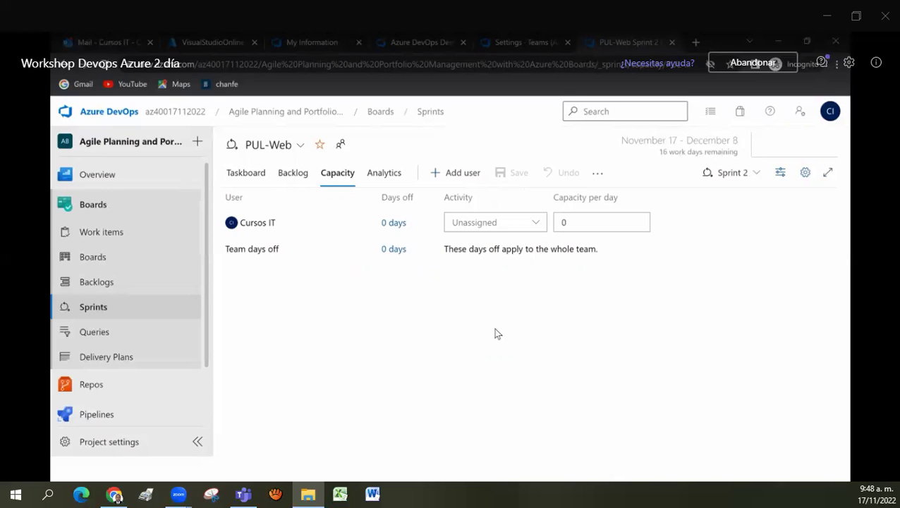
pyautogui.click(600, 224)
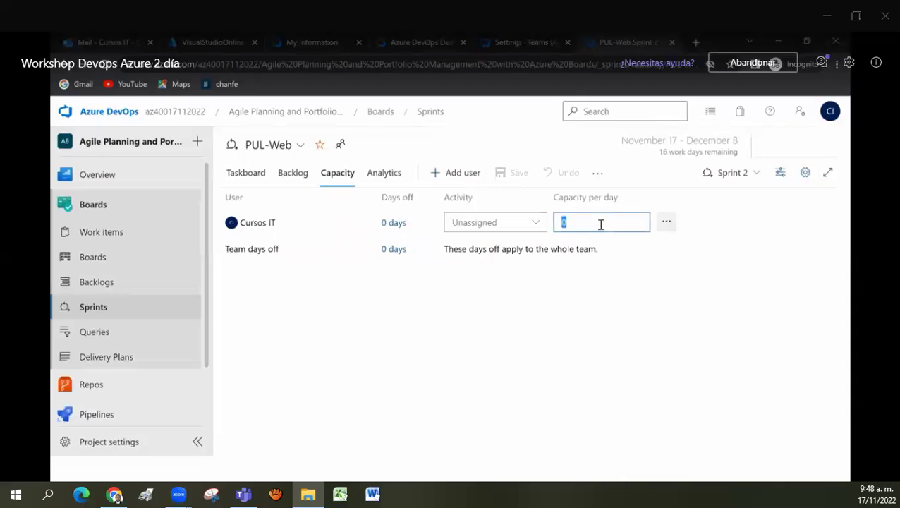
pyautogui.write('1')
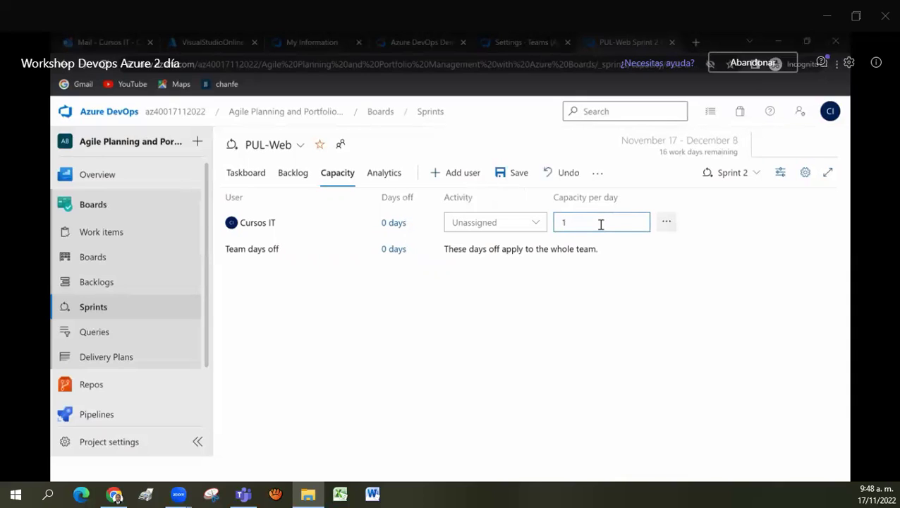
pyautogui.click(571, 284)
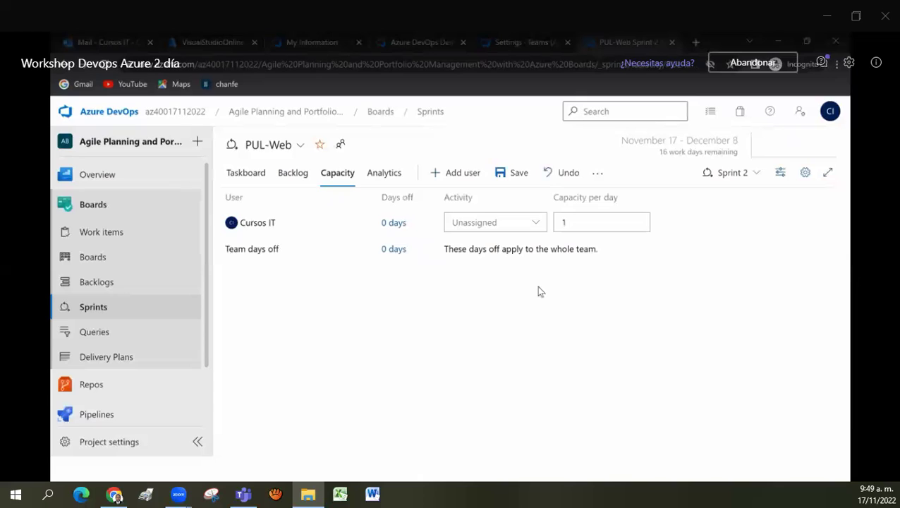
pyautogui.click(536, 223)
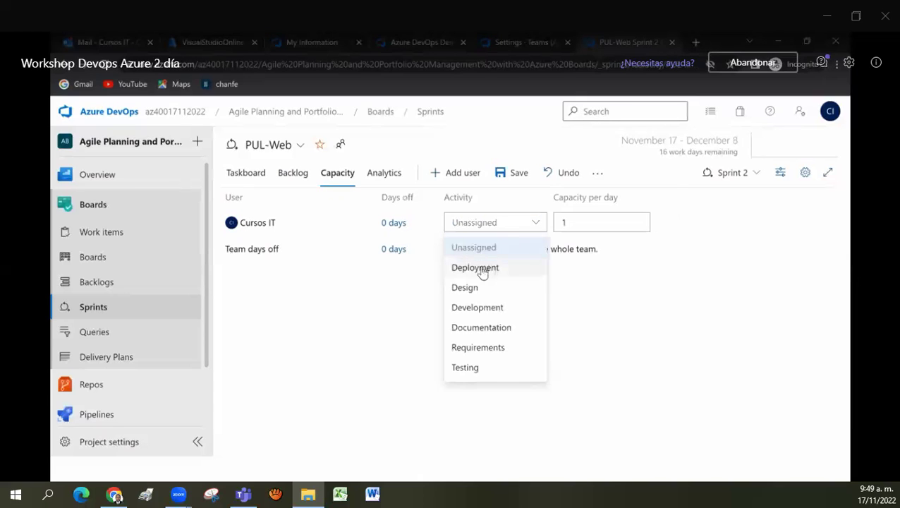
pyautogui.click(481, 267)
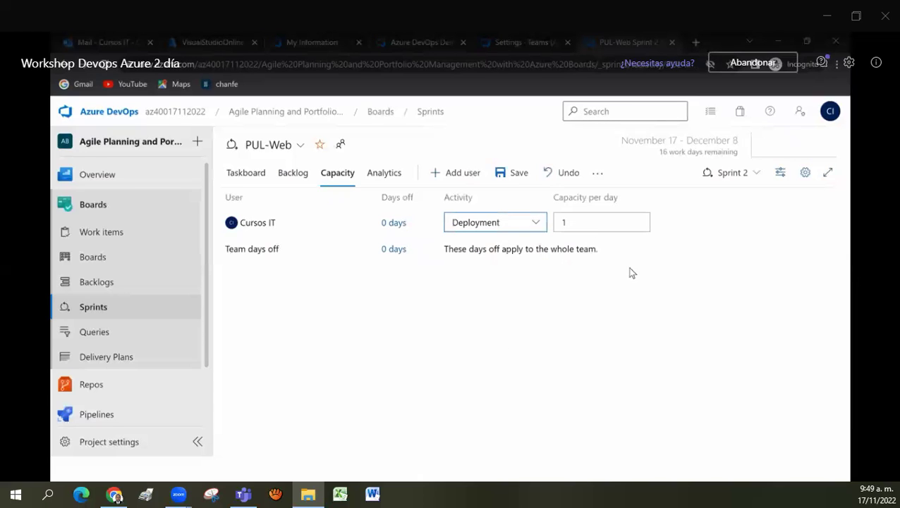
pyautogui.click(666, 223)
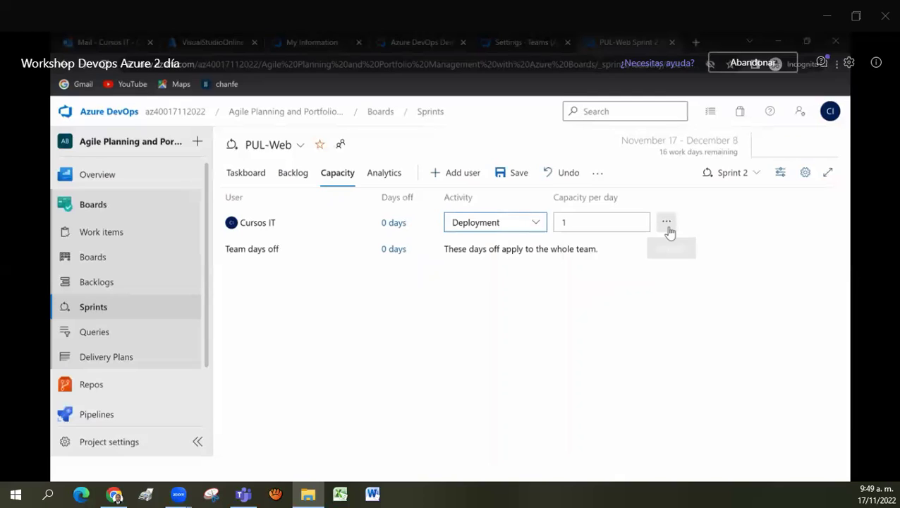
pyautogui.click(621, 326)
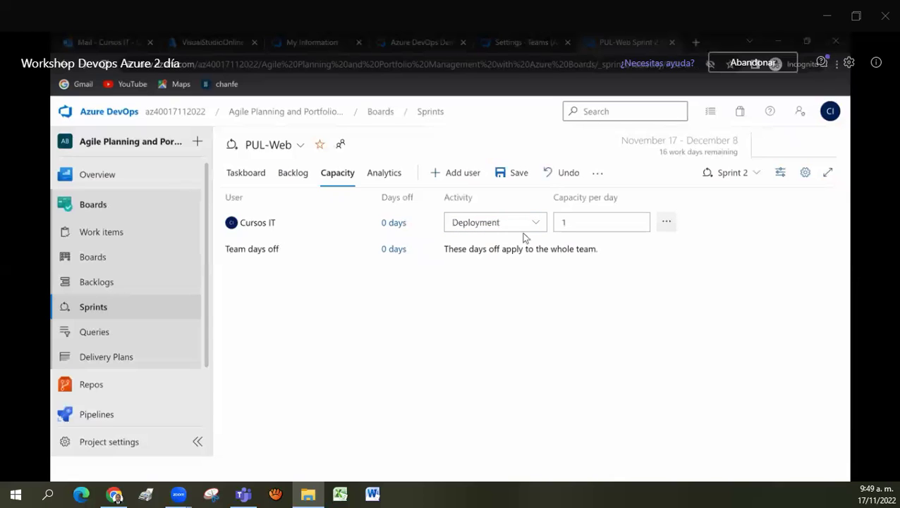
# Step: Set days off for the entire team from 11/21/2022 to 11/22/2022
pyautogui.moveTo(280, 249); pyautogui.dragTo(225, 253)
pyautogui.click(405, 279)
pyautogui.click(394, 249)
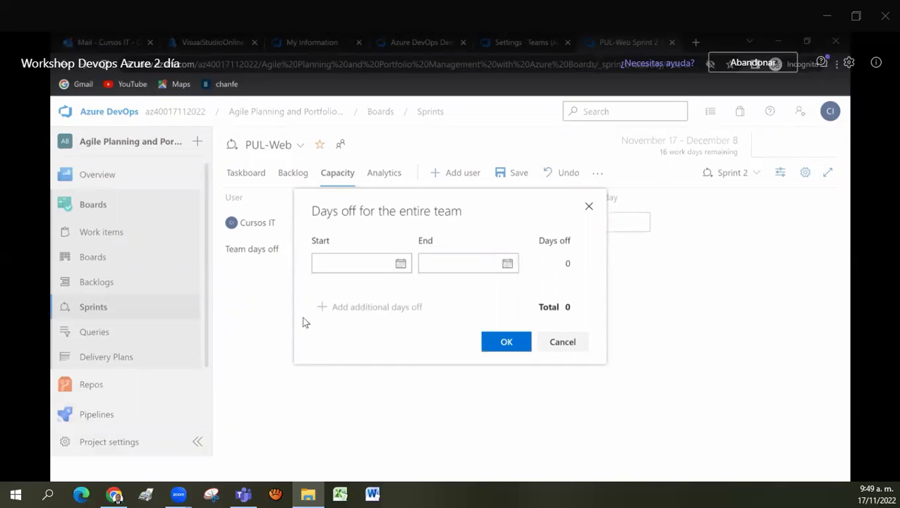
pyautogui.click(401, 265)
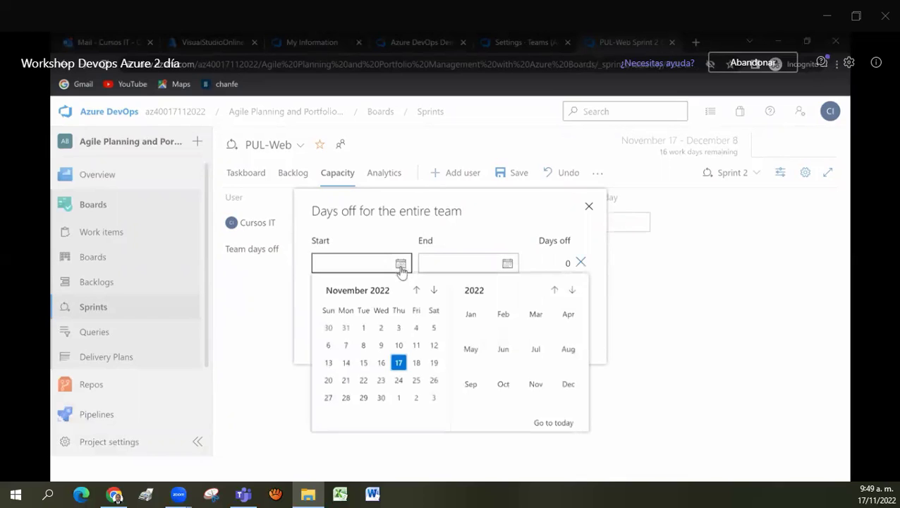
pyautogui.click(346, 381)
pyautogui.click(508, 264)
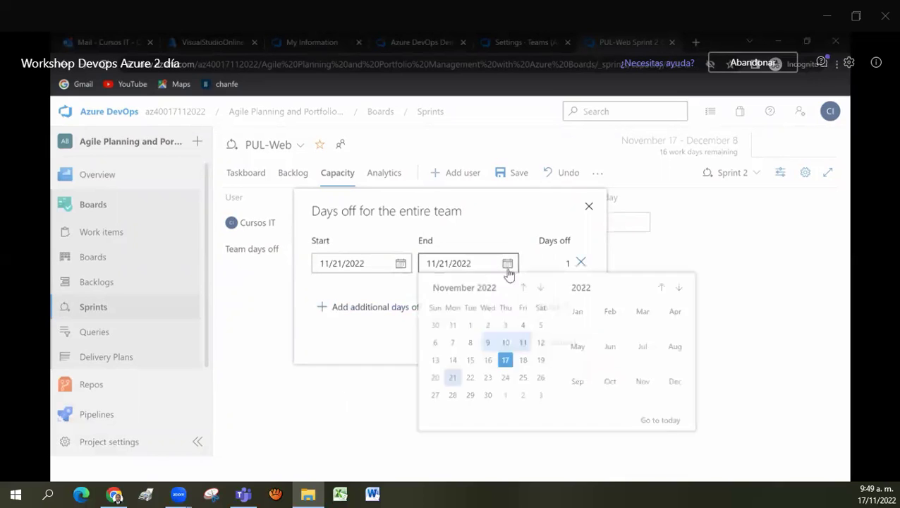
pyautogui.click(470, 381)
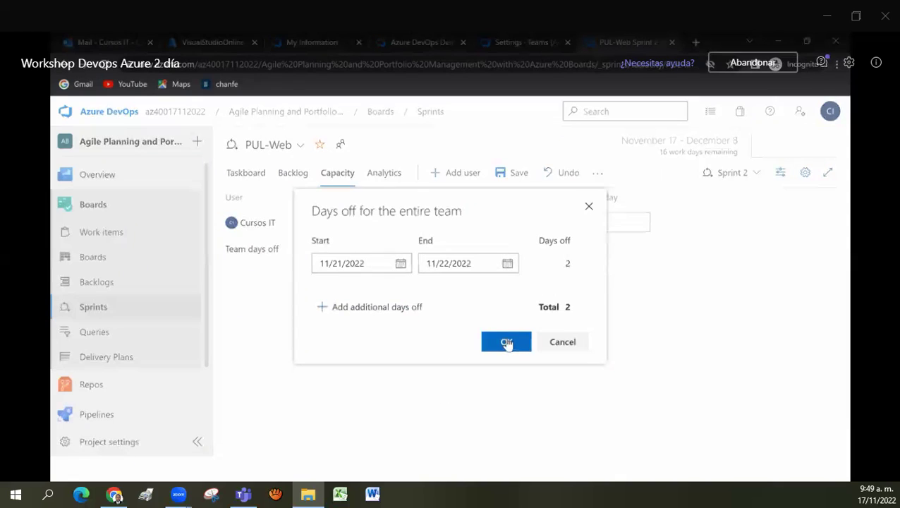
# Step: Add a second team days-off period from 11/28/2022 to 11/29/2022
pyautogui.click(405, 315)
pyautogui.click(400, 277)
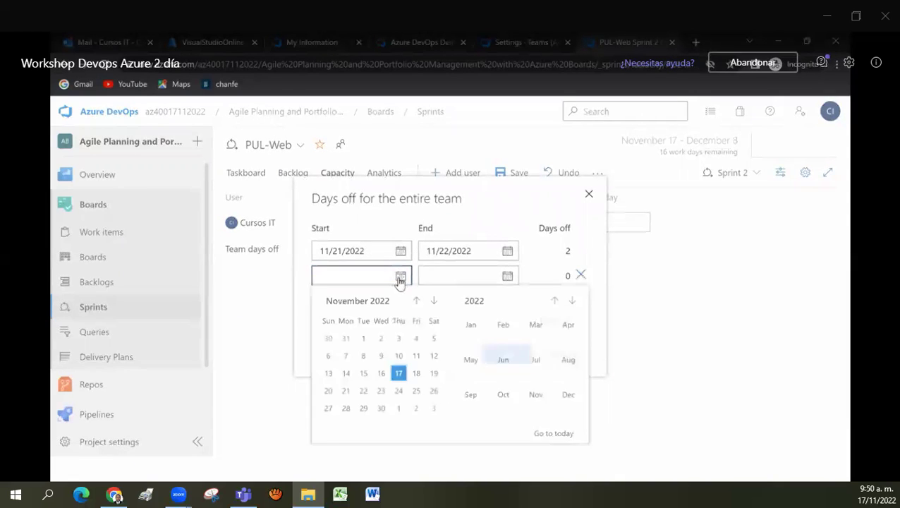
pyautogui.click(345, 410)
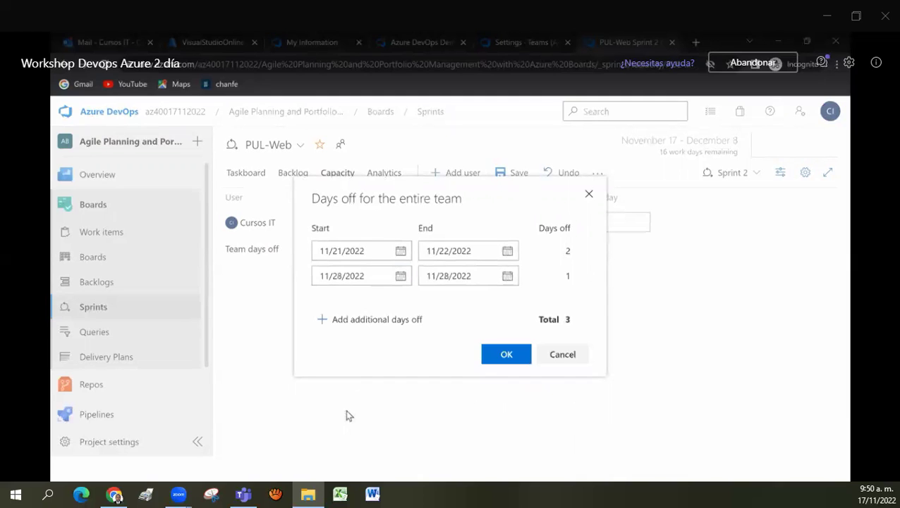
pyautogui.click(507, 276)
pyautogui.click(470, 411)
# Step: Add 12/5/2022 as an additional team day off, confirm the days off and save the sprint capacity
pyautogui.click(390, 322)
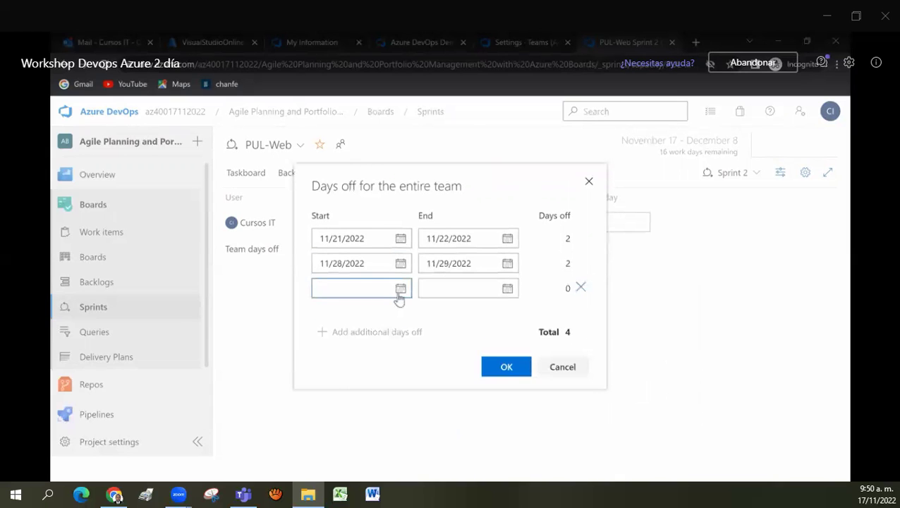
pyautogui.click(400, 289)
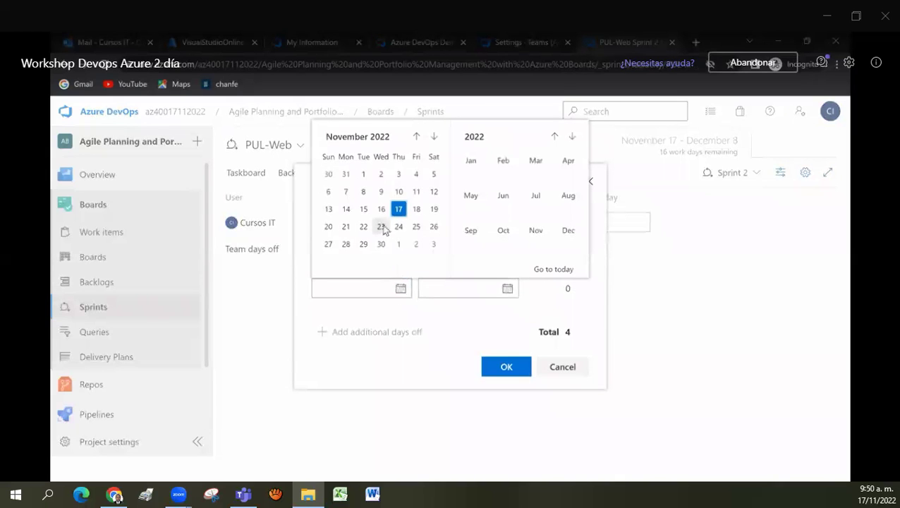
pyautogui.click(433, 138)
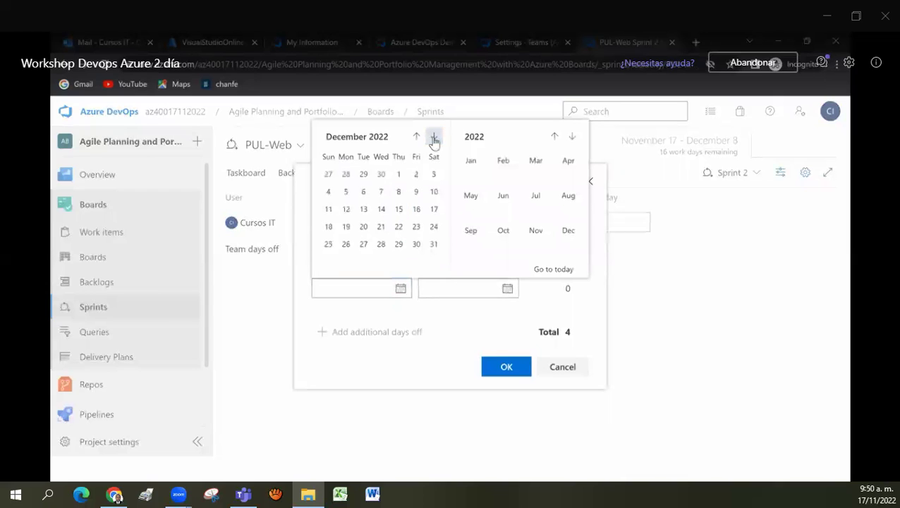
pyautogui.click(345, 191)
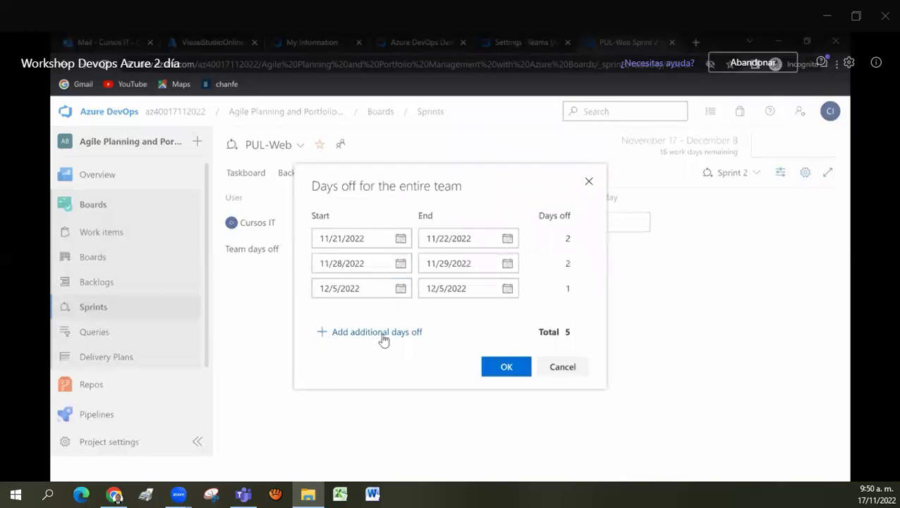
pyautogui.click(506, 367)
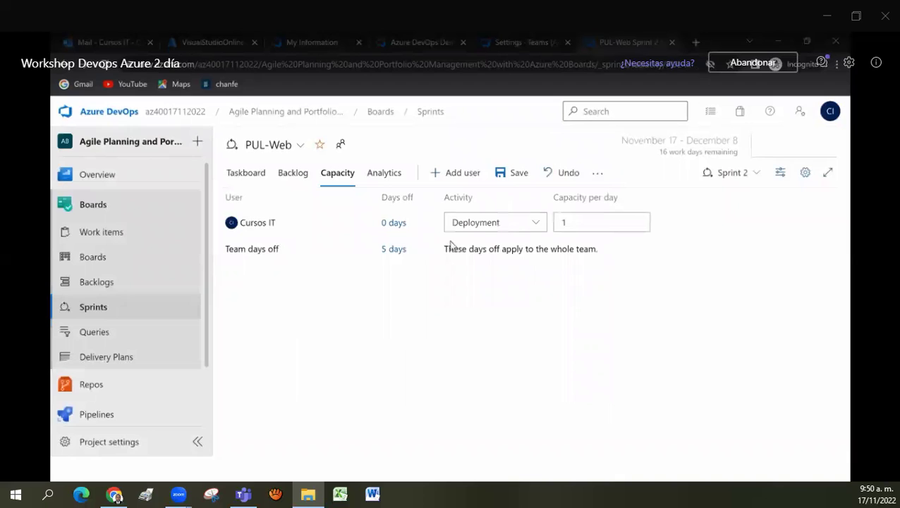
pyautogui.click(514, 177)
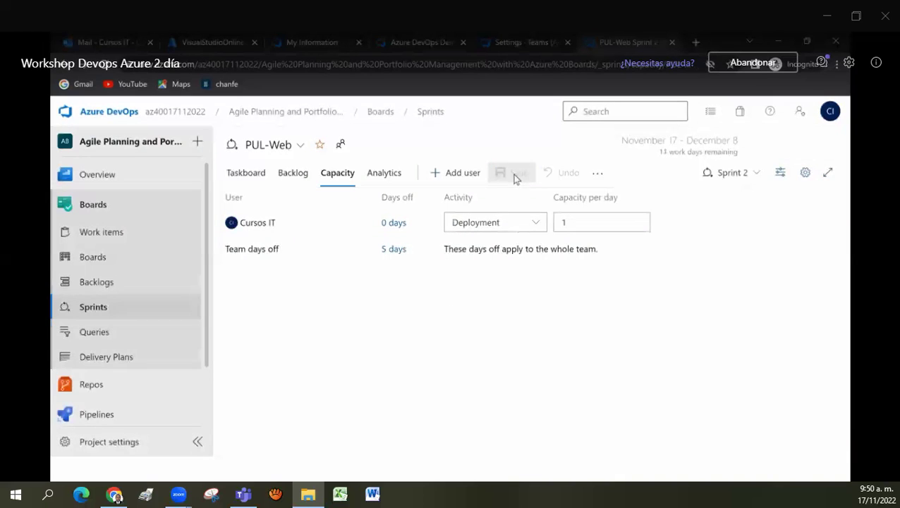
# Step: On the Sprint 2 taskboard, set the remaining work of task 164 "Add page for most recent tutorials" to 11
pyautogui.click(253, 176)
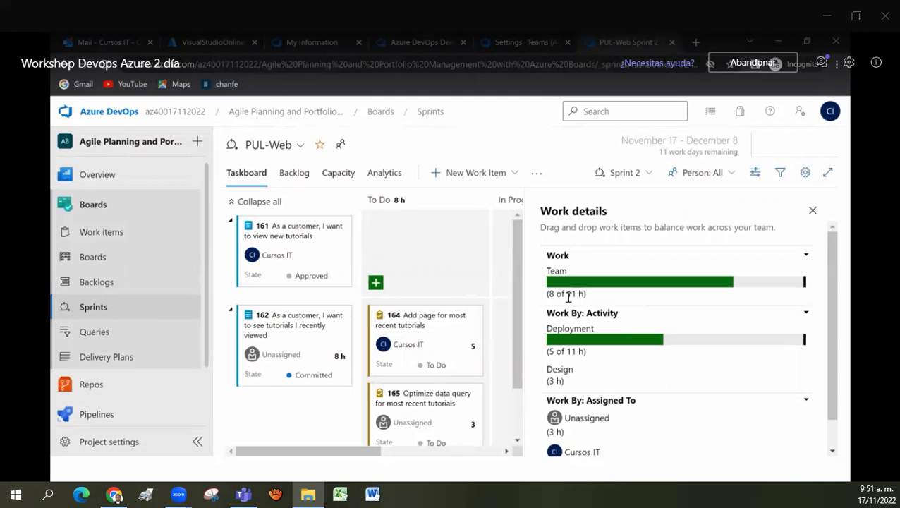
pyautogui.click(473, 347)
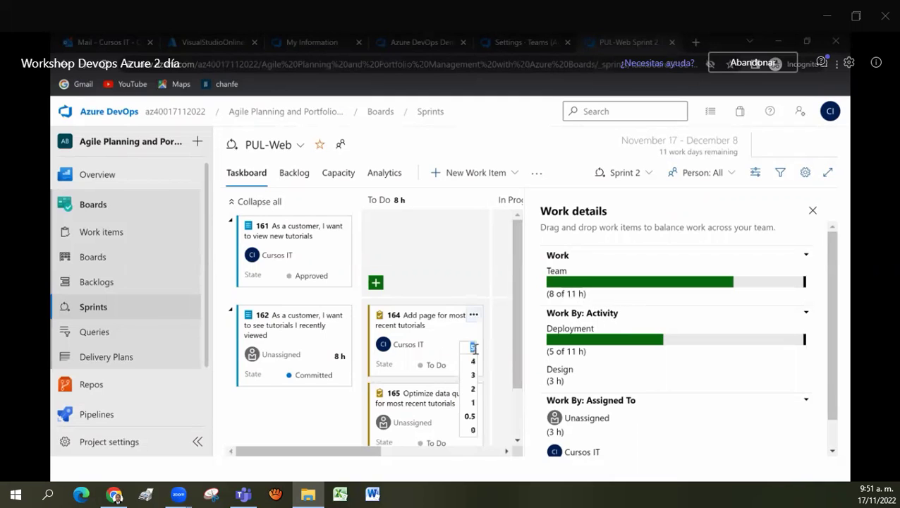
pyautogui.write('11')
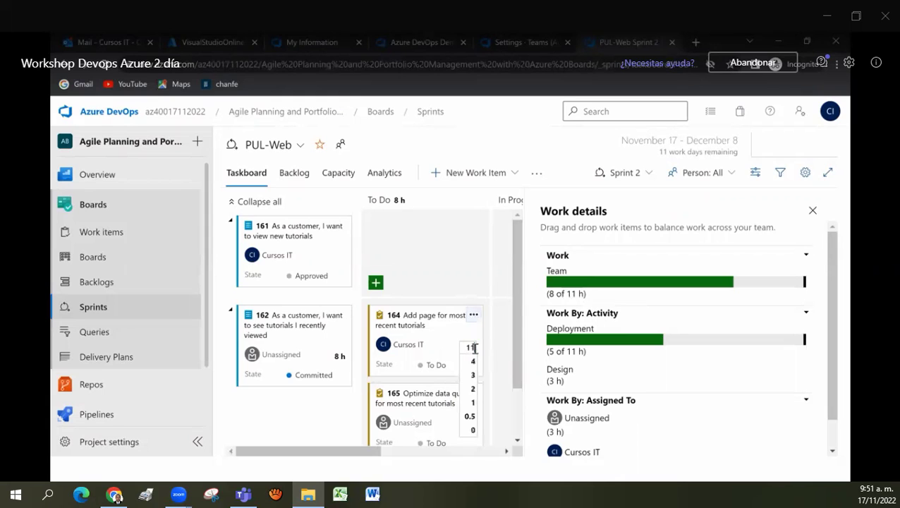
pyautogui.click(473, 272)
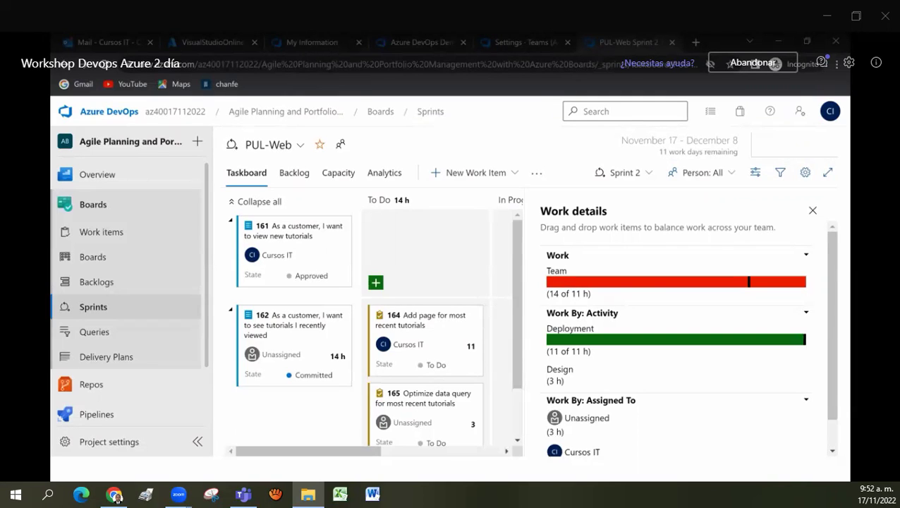
# Step: Group the Sprint 2 taskboard by people instead of backlog items
pyautogui.click(733, 176)
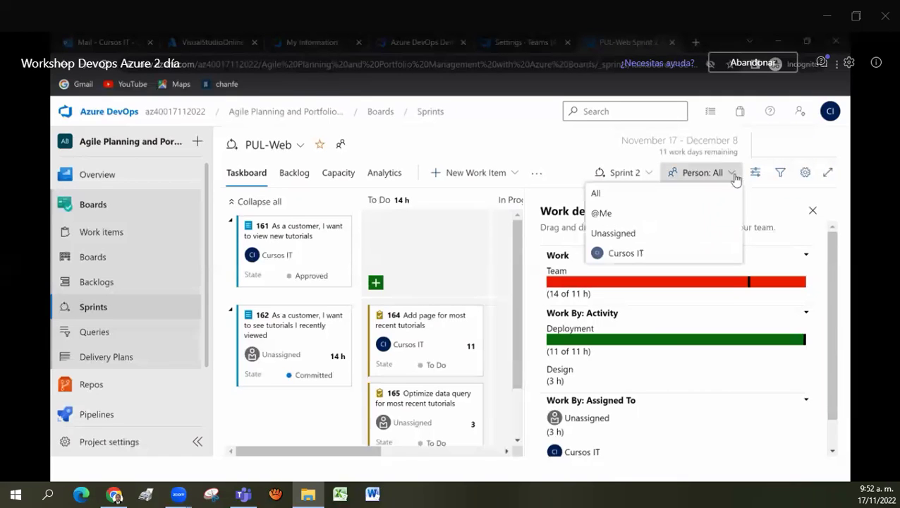
pyautogui.click(755, 173)
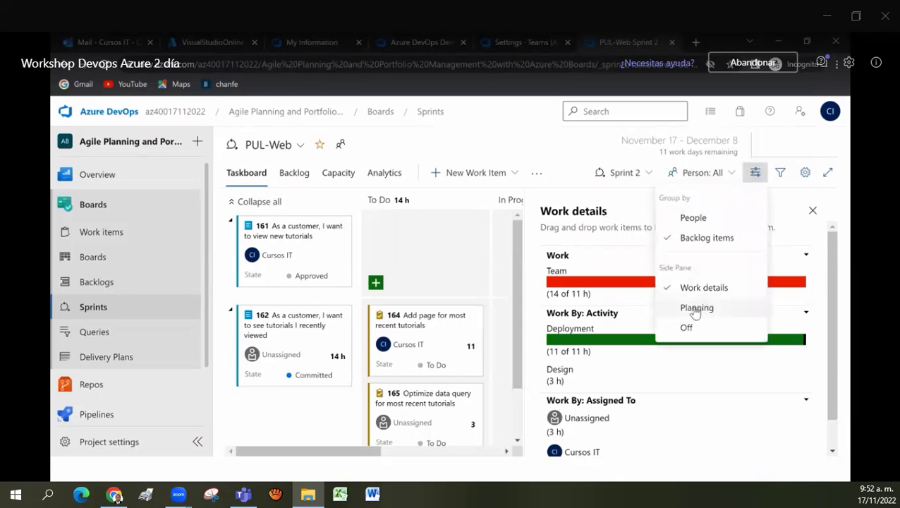
pyautogui.click(699, 226)
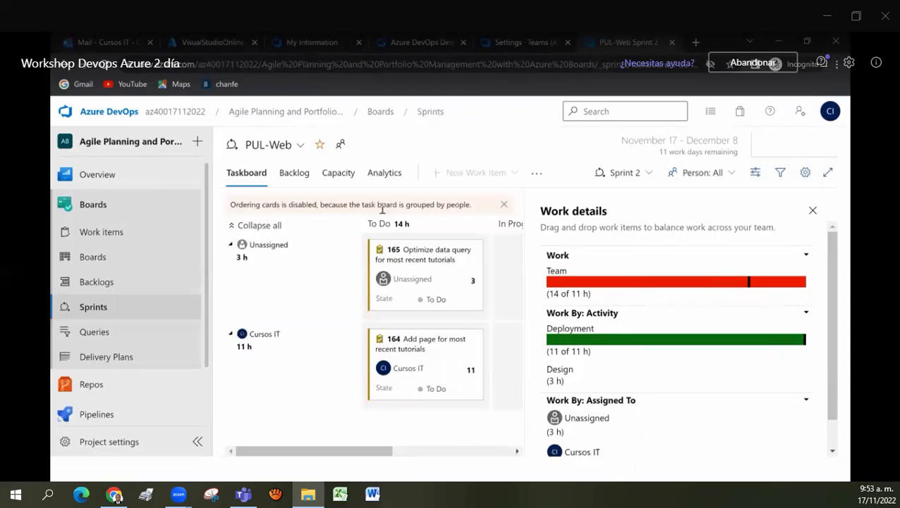
# Step: In the taskboard's card style settings, add a styling rule named Development
pyautogui.click(805, 174)
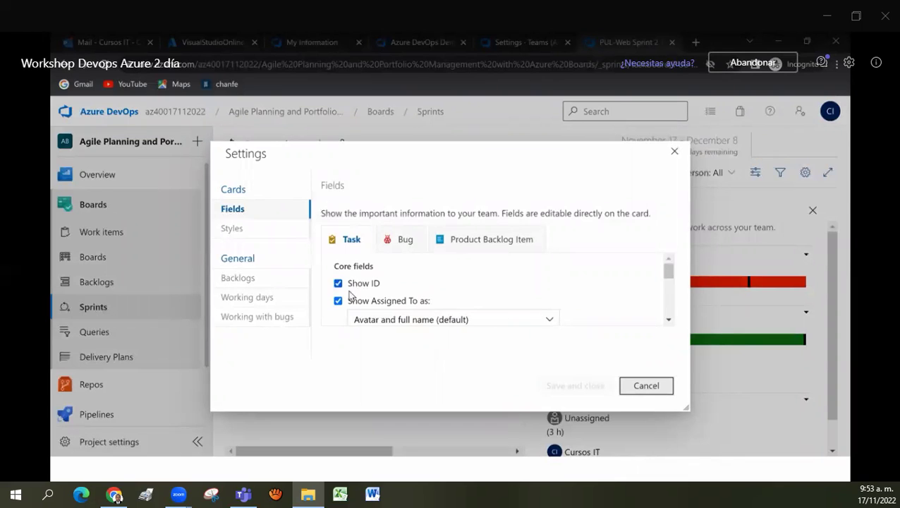
pyautogui.click(268, 238)
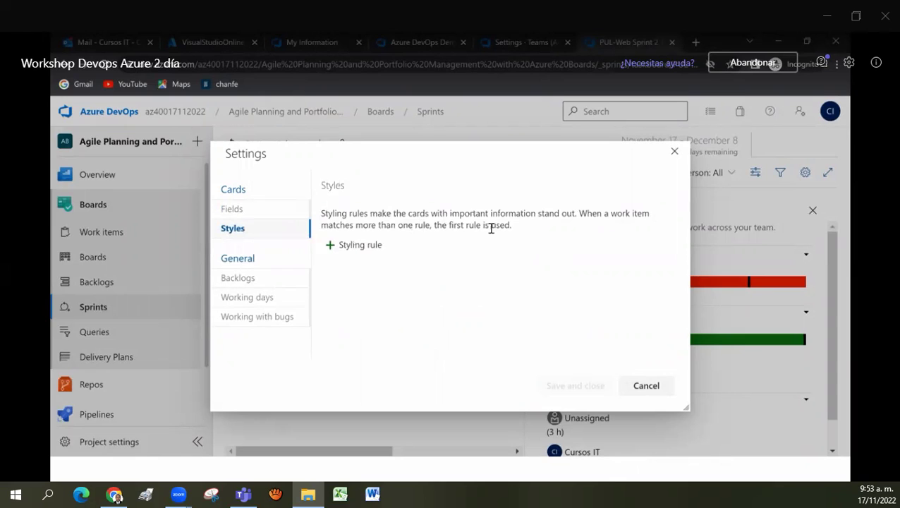
pyautogui.click(379, 247)
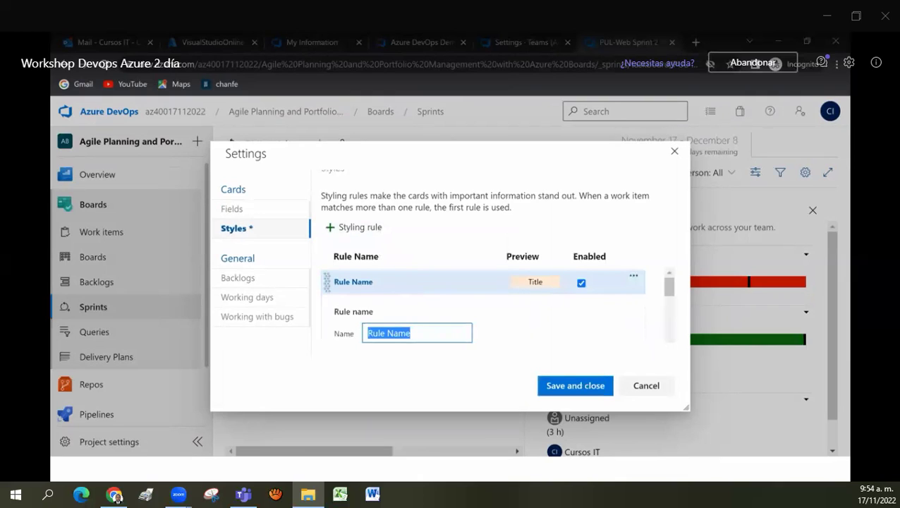
pyautogui.click(429, 333)
pyautogui.moveTo(429, 332); pyautogui.dragTo(316, 348)
pyautogui.write('Development')
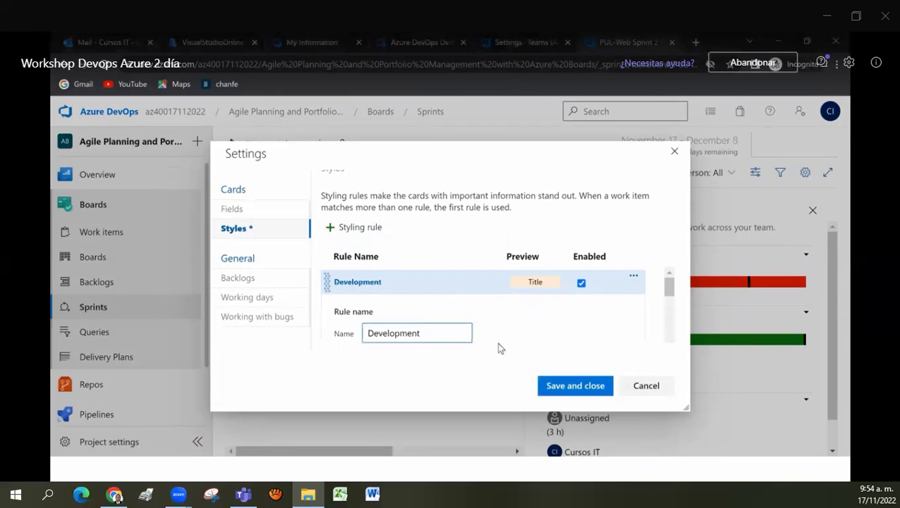
# Step: Set the card color of the Development styling rule to the solid green
pyautogui.scroll(-3, 498, 345)
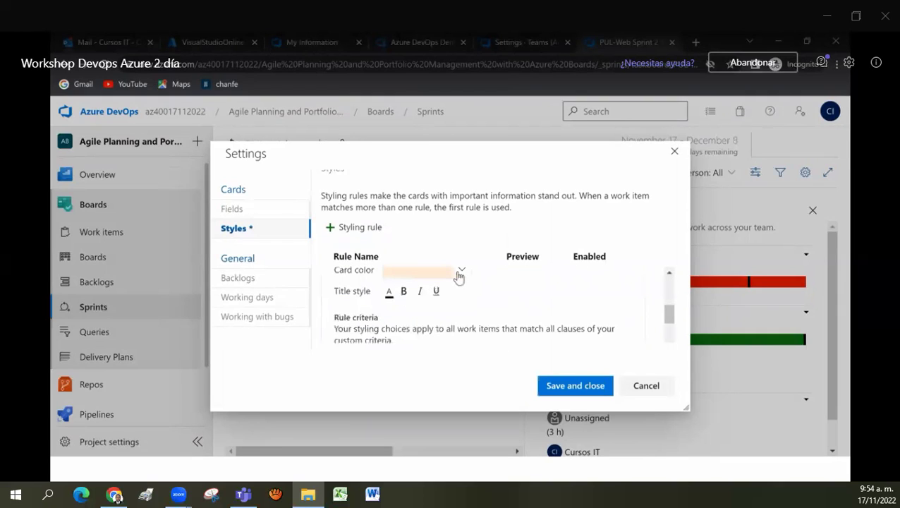
pyautogui.click(458, 276)
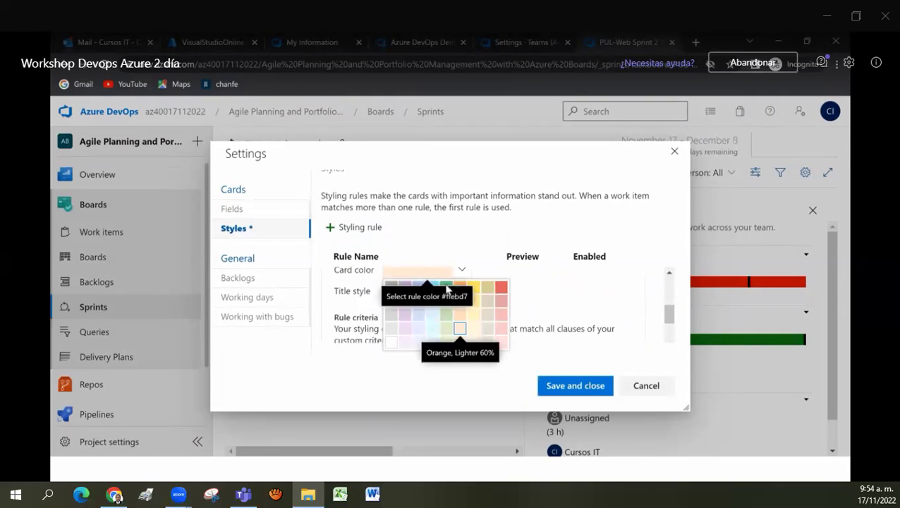
pyautogui.click(459, 328)
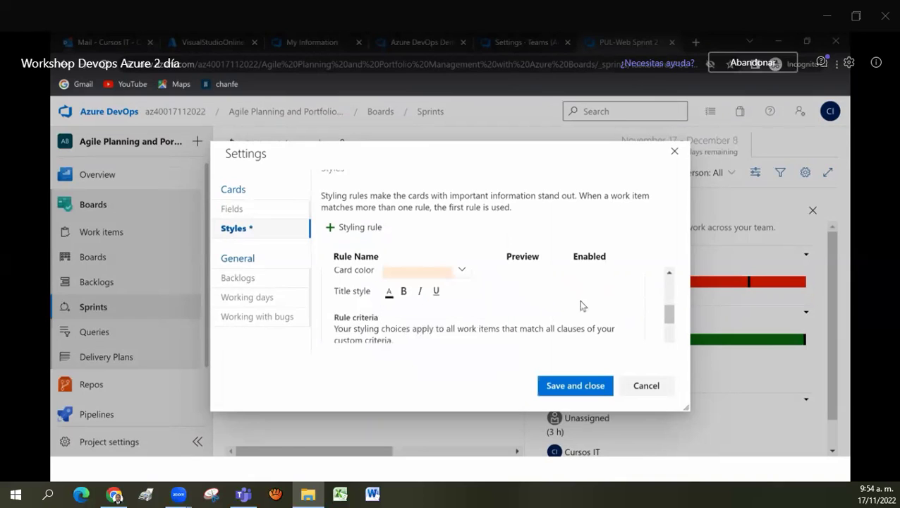
pyautogui.click(455, 276)
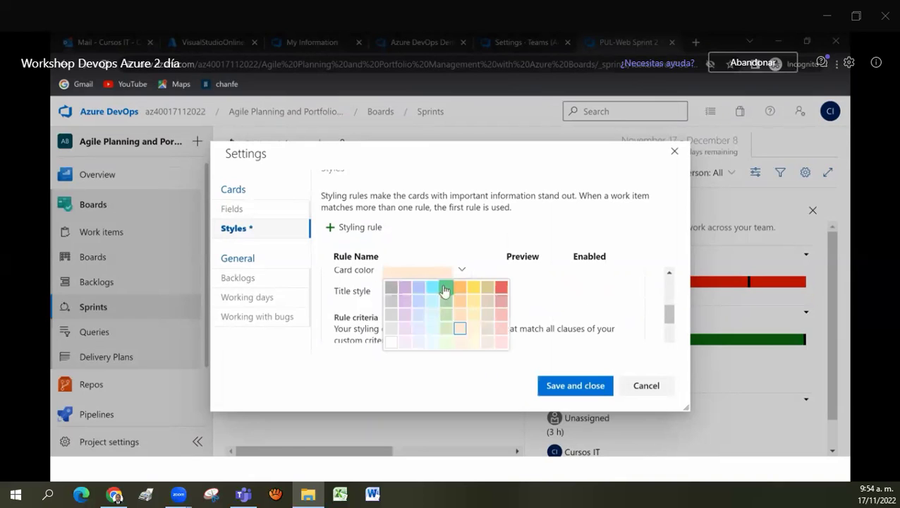
pyautogui.click(447, 286)
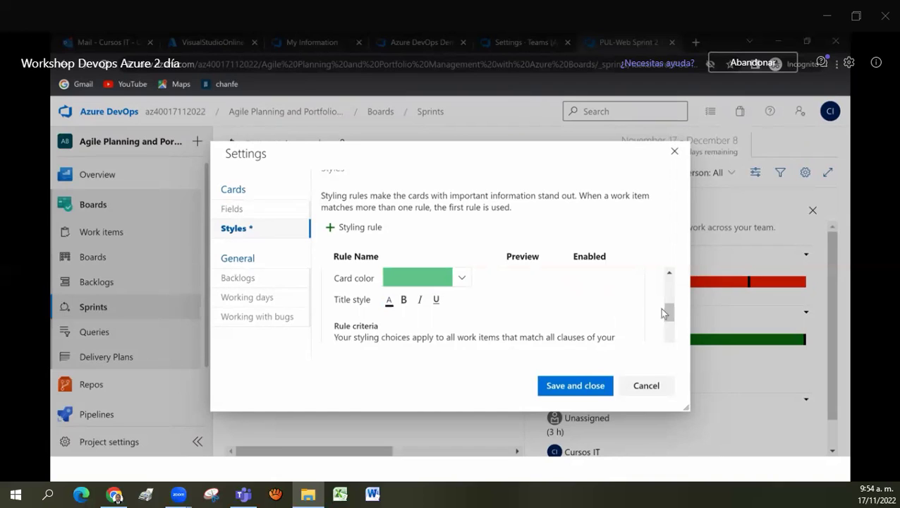
# Step: Define the Development rule's criteria as Activity = Deployment
pyautogui.moveTo(668, 311); pyautogui.dragTo(471, 330)
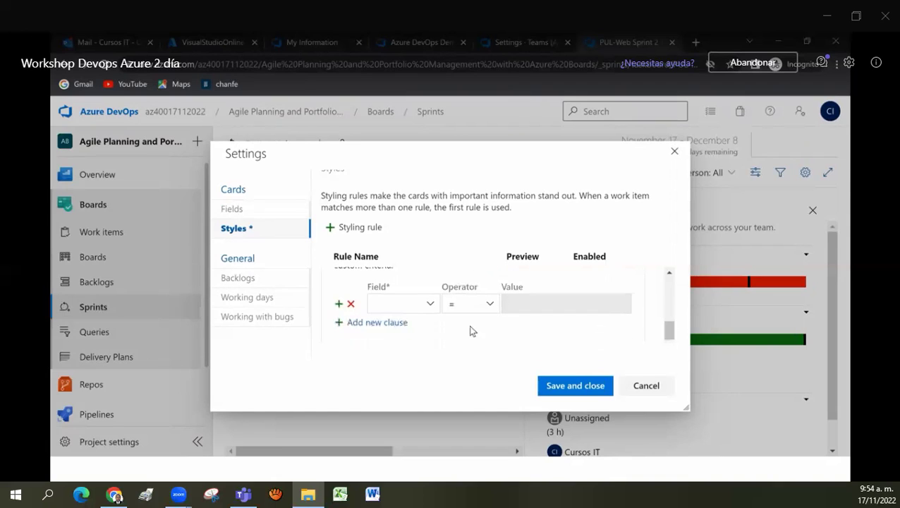
pyautogui.click(435, 310)
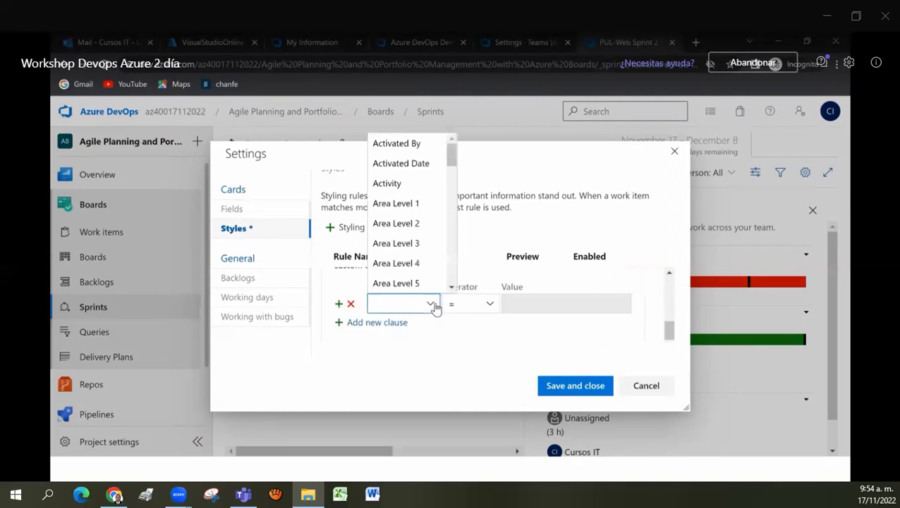
pyautogui.click(394, 186)
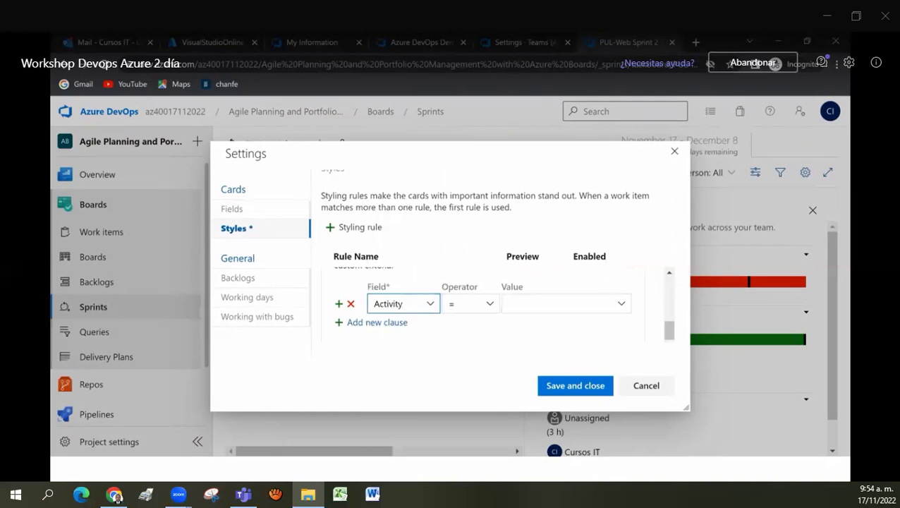
pyautogui.click(605, 304)
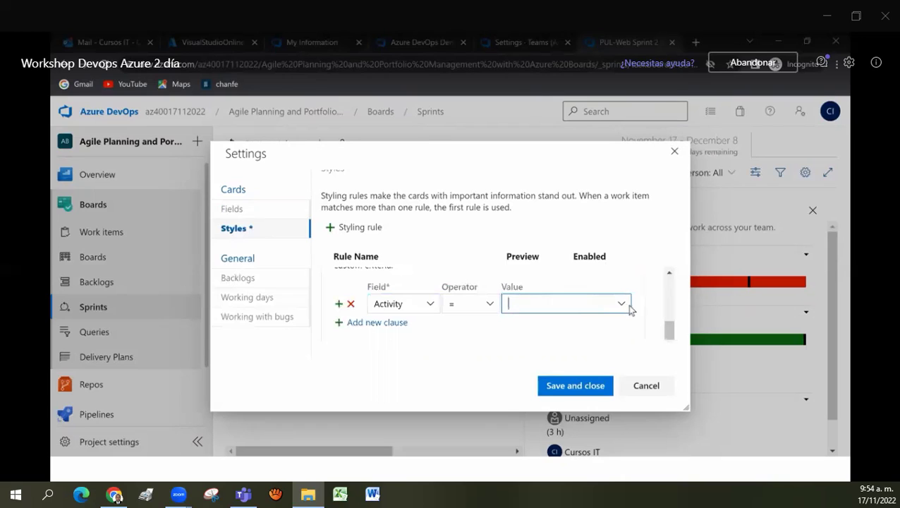
pyautogui.click(621, 305)
pyautogui.click(557, 325)
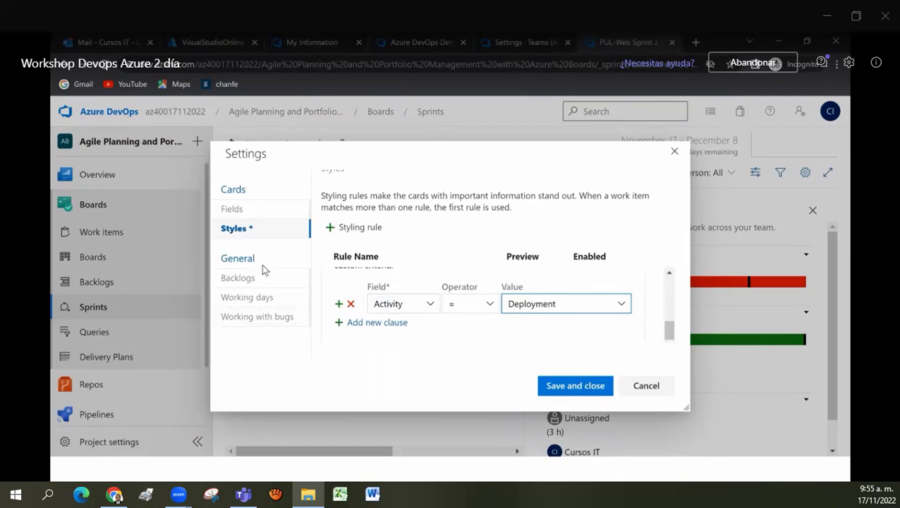
# Step: Review the team's backlog levels, working days and bug management options, and save the taskboard settings with the new styling rule
pyautogui.click(243, 279)
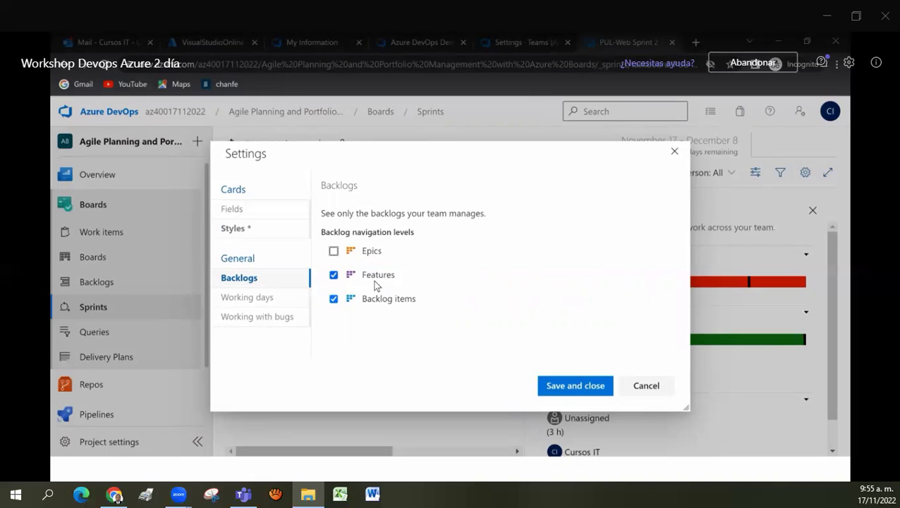
pyautogui.click(273, 302)
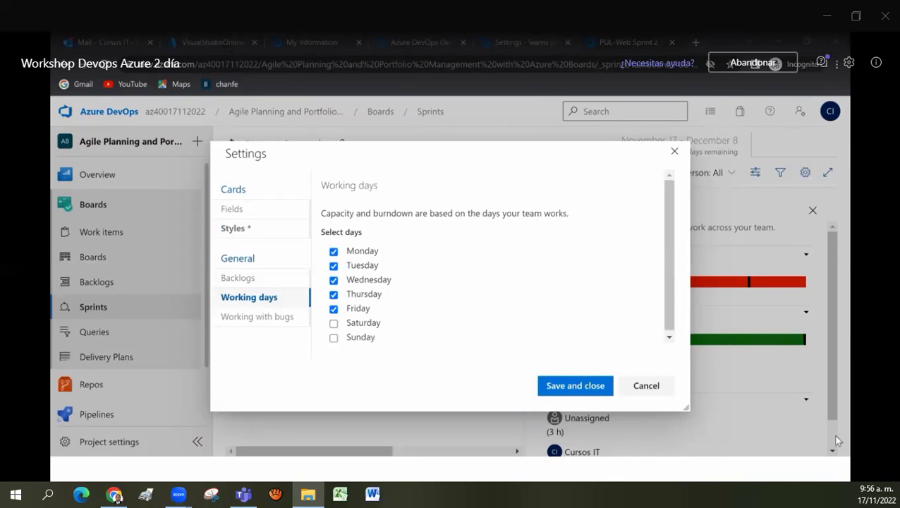
pyautogui.click(271, 319)
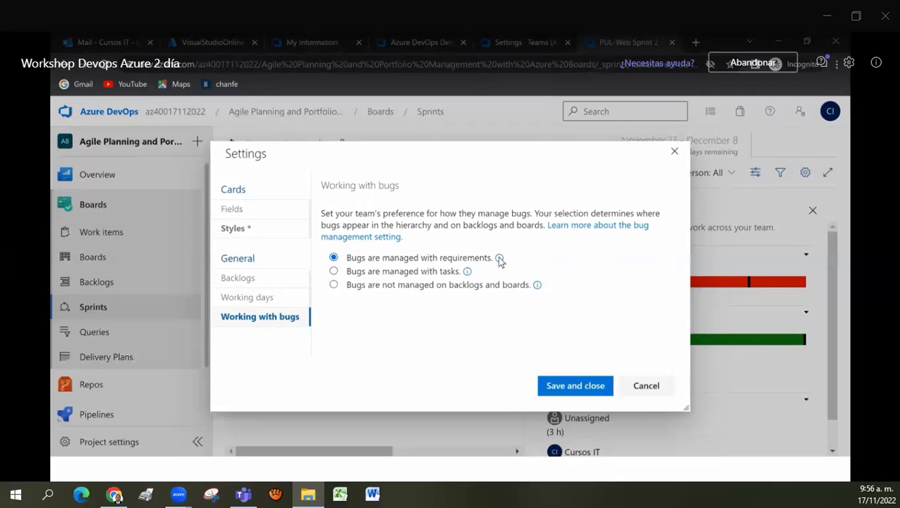
pyautogui.moveTo(499, 258)
pyautogui.click(558, 387)
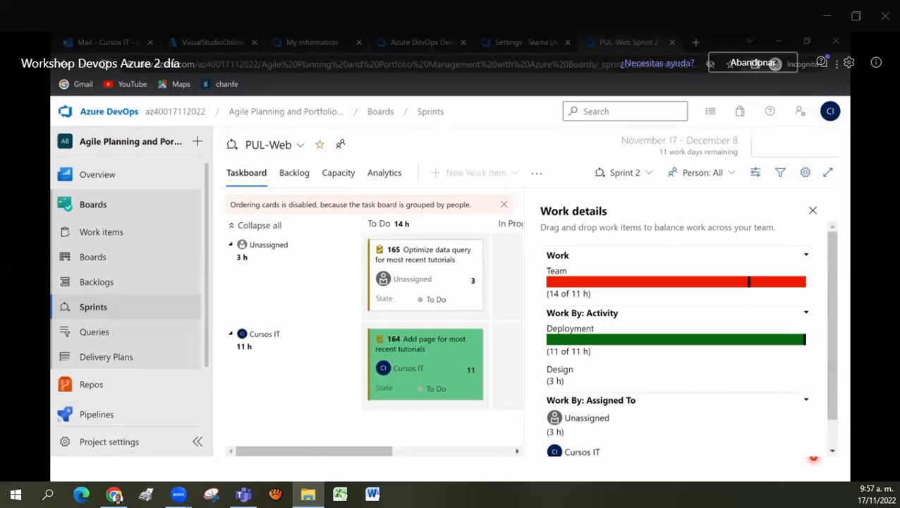
# Step: In the PUL-Web Kanban board settings, add a yellow tag color for the tag "data"
pyautogui.click(104, 260)
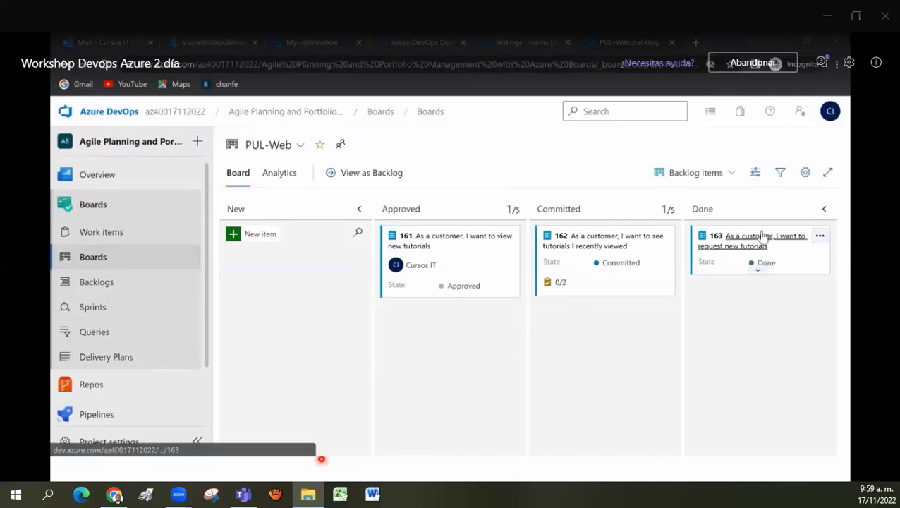
pyautogui.click(804, 175)
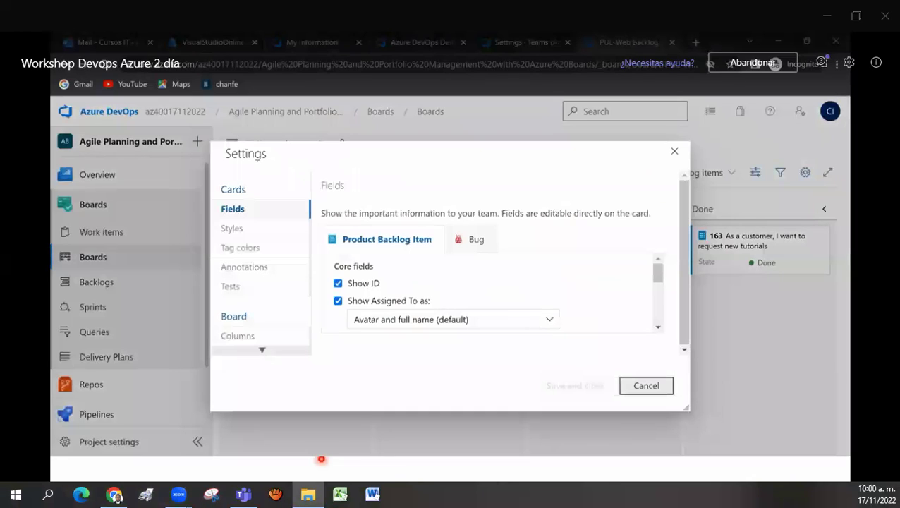
pyautogui.click(234, 249)
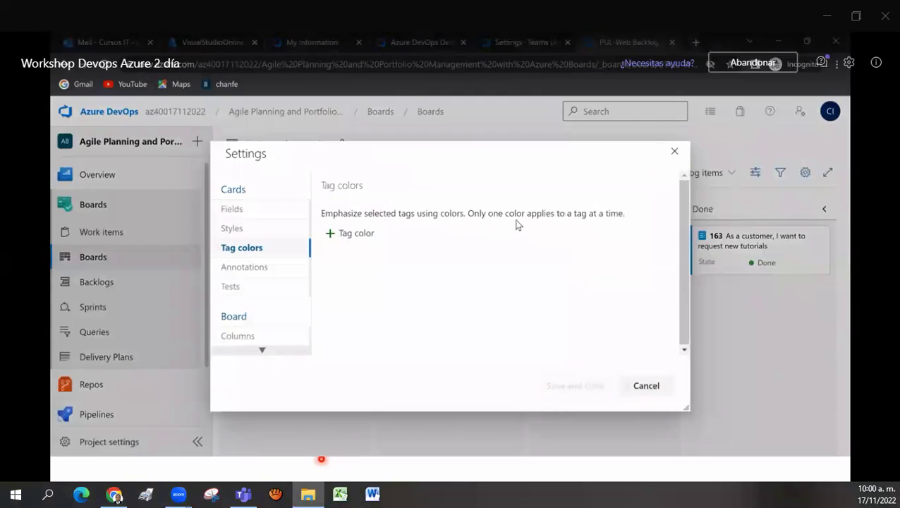
pyautogui.click(370, 238)
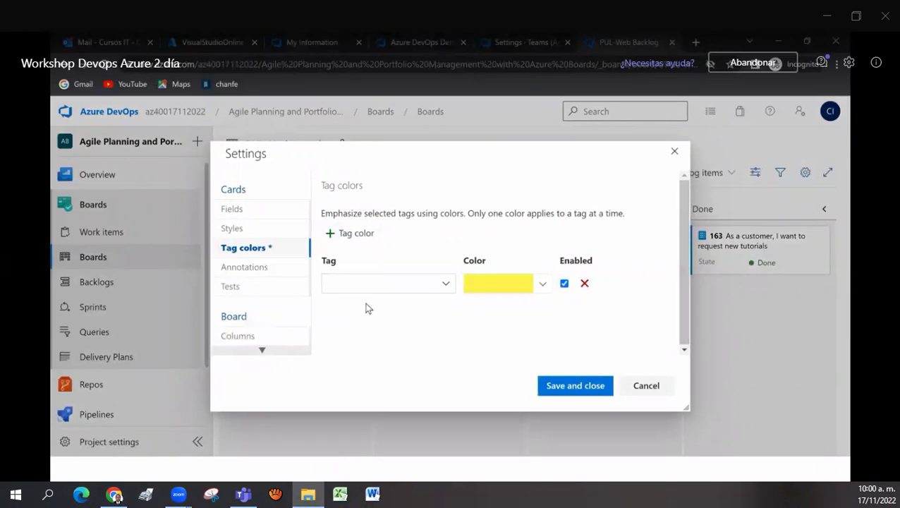
pyautogui.click(412, 282)
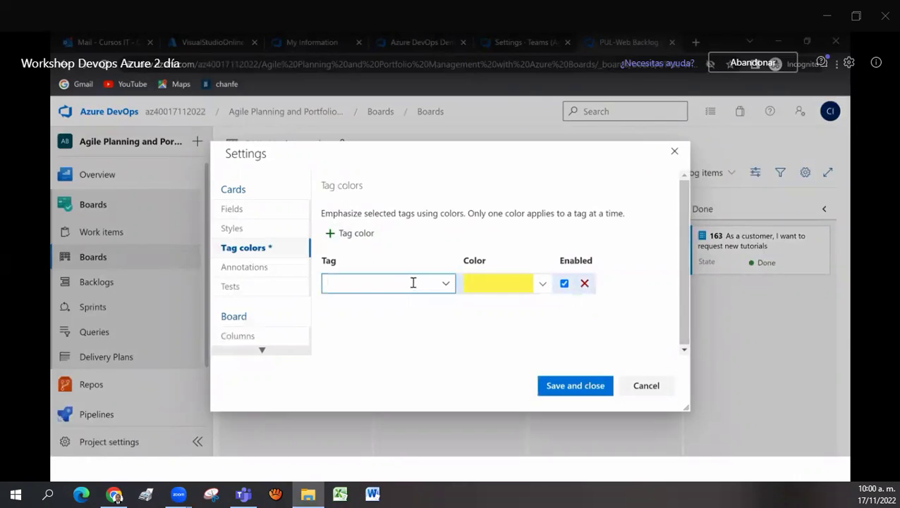
pyautogui.write('data')
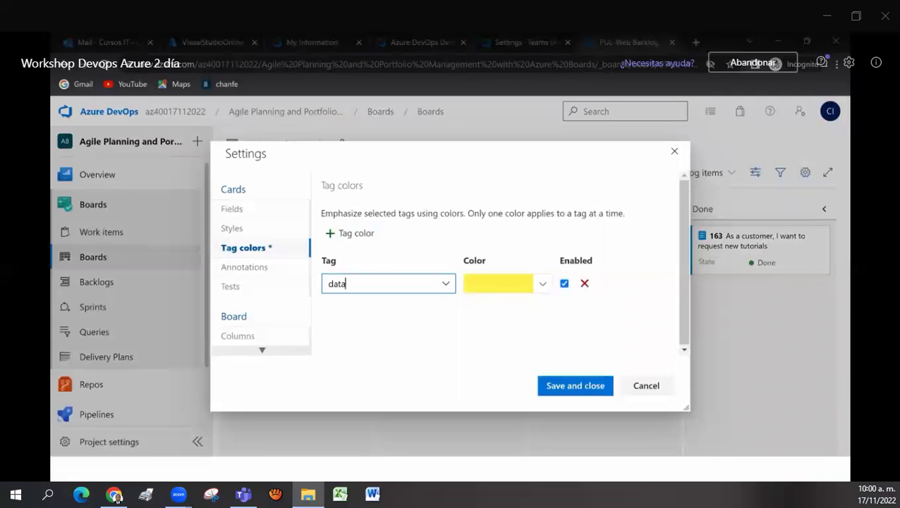
pyautogui.click(328, 283)
# Step: Review the card annotations and test options, and save the board settings with the new tag color
pyautogui.click(251, 269)
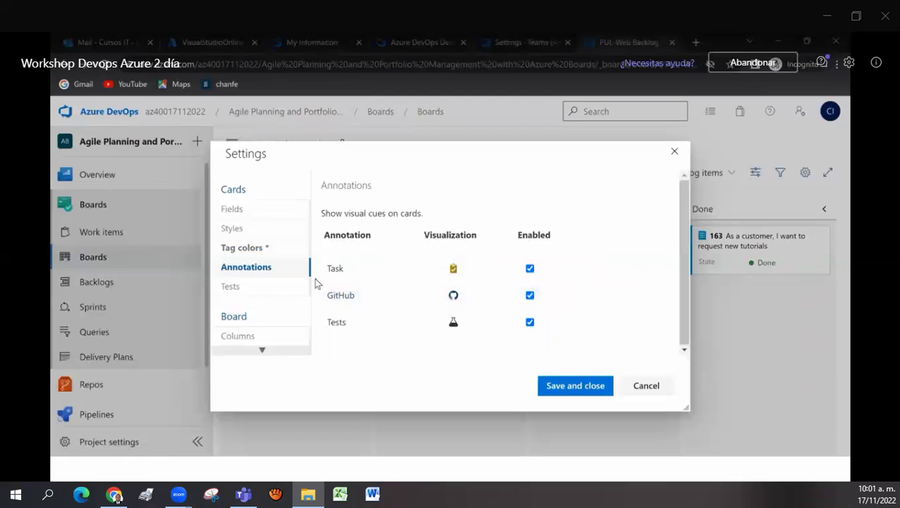
pyautogui.click(264, 290)
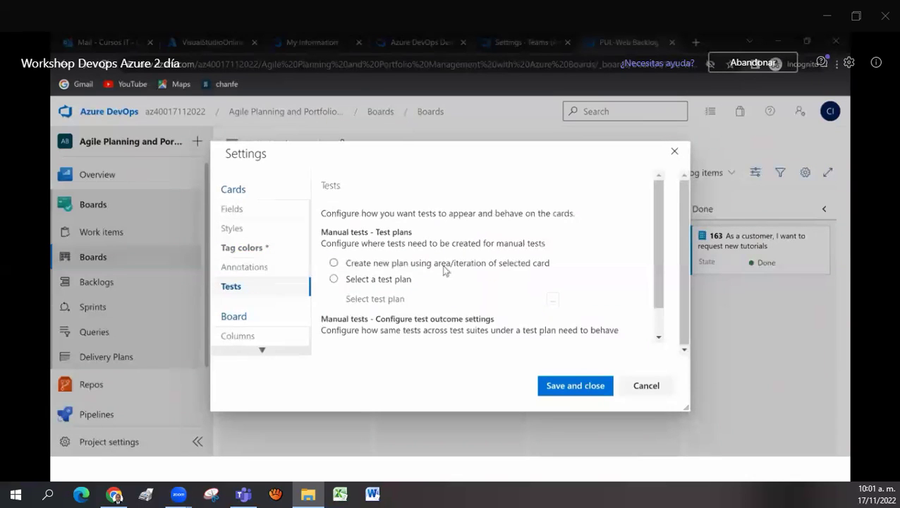
pyautogui.scroll(-1, 493, 275)
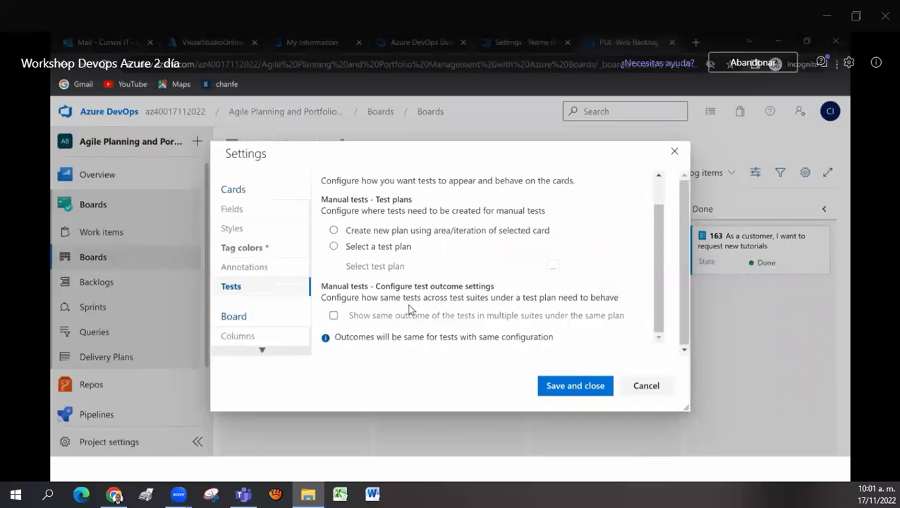
pyautogui.click(583, 387)
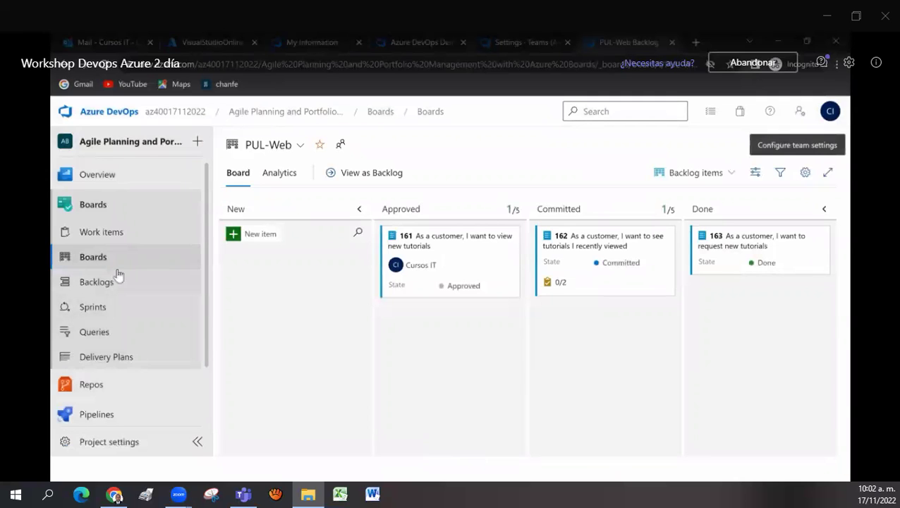
# Step: Open product backlog item 161, "As a customer, I want to view new tutorials", from the PUL-Web board and review its details
pyautogui.click(97, 211)
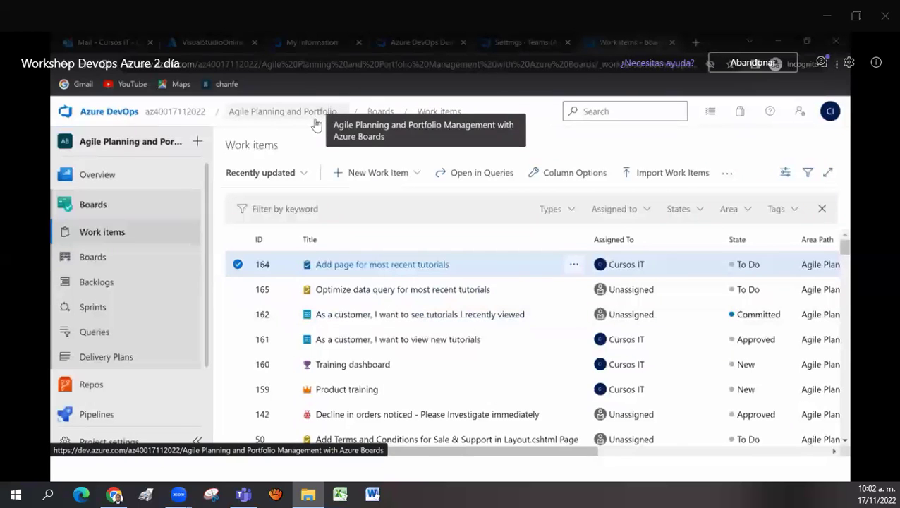
pyautogui.click(90, 259)
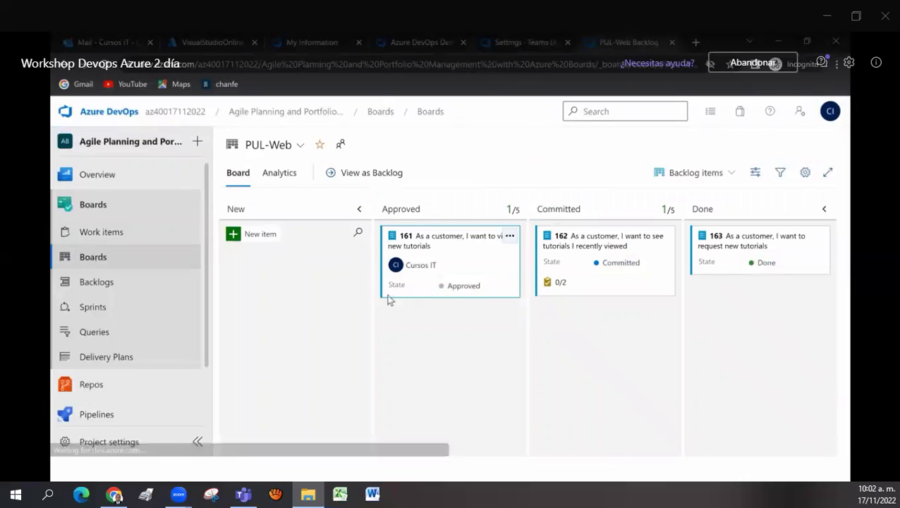
pyautogui.rightClick(479, 254)
pyautogui.click(521, 254)
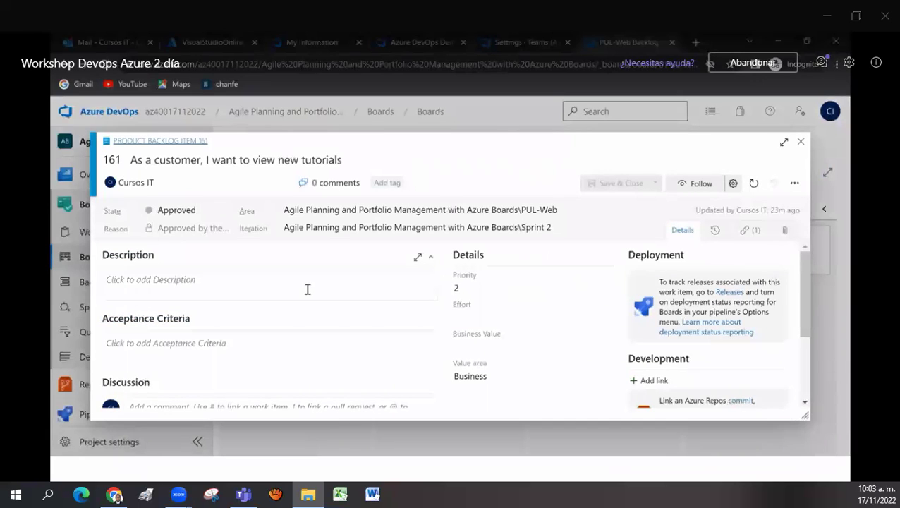
pyautogui.scroll(-2, 307, 292)
pyautogui.scroll(2, 306, 291)
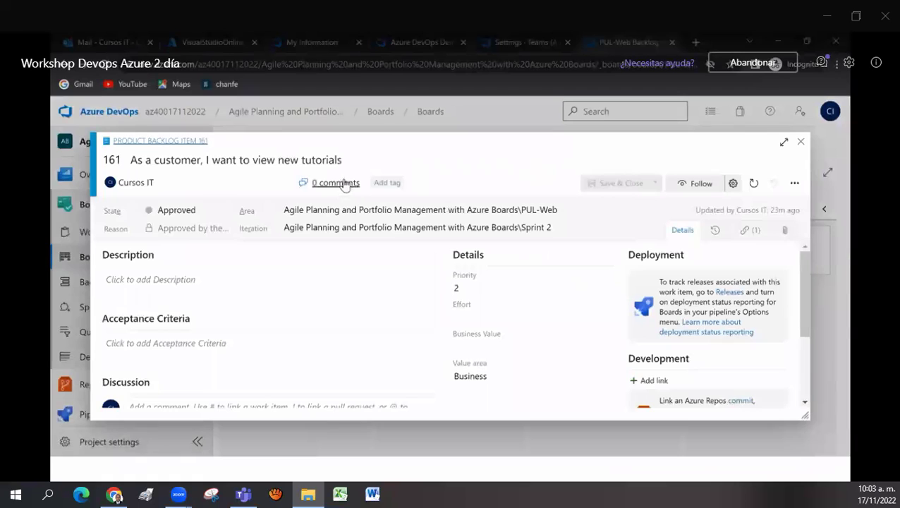
# Step: Add the tags "data" and "ux" to product backlog item 161, and save and close it
pyautogui.click(387, 182)
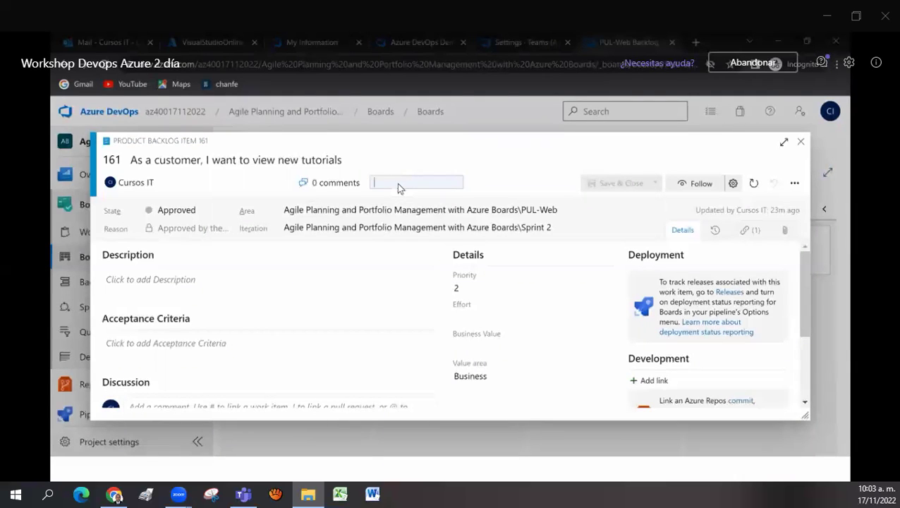
pyautogui.write('data')
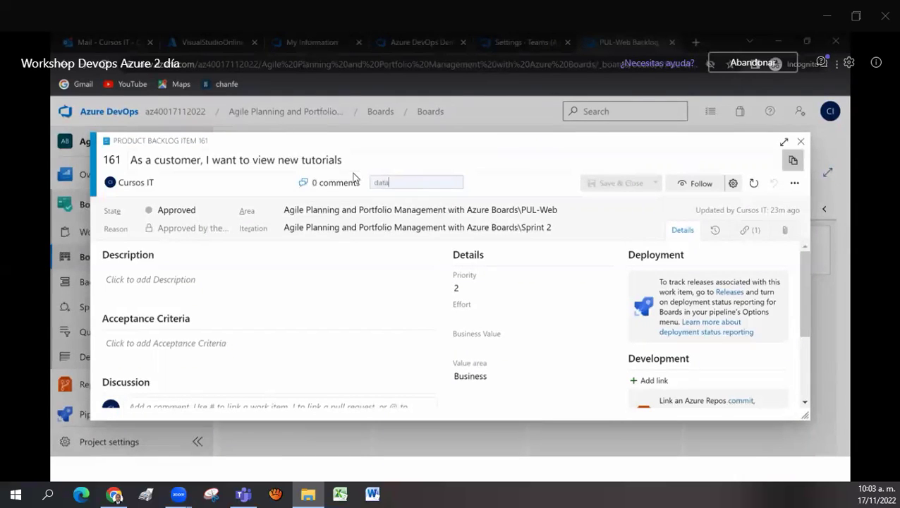
pyautogui.press('Return')
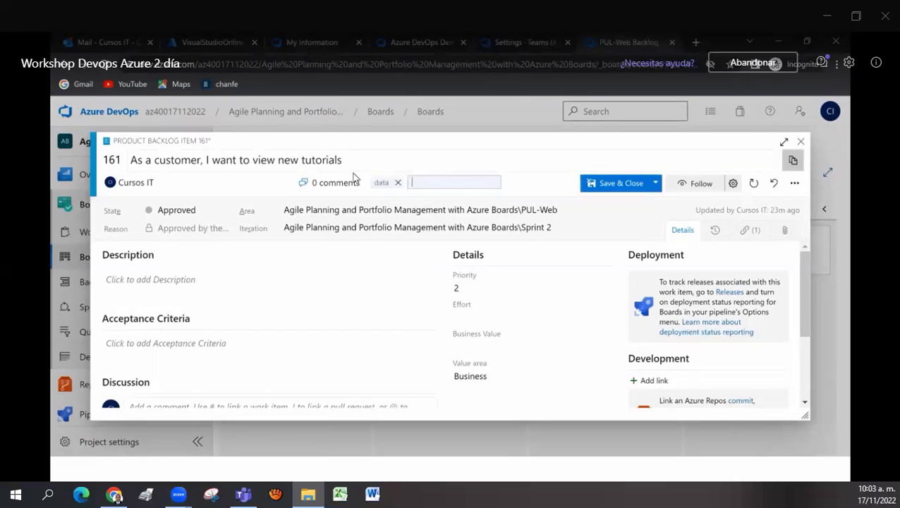
pyautogui.write('ux')
pyautogui.press('Return')
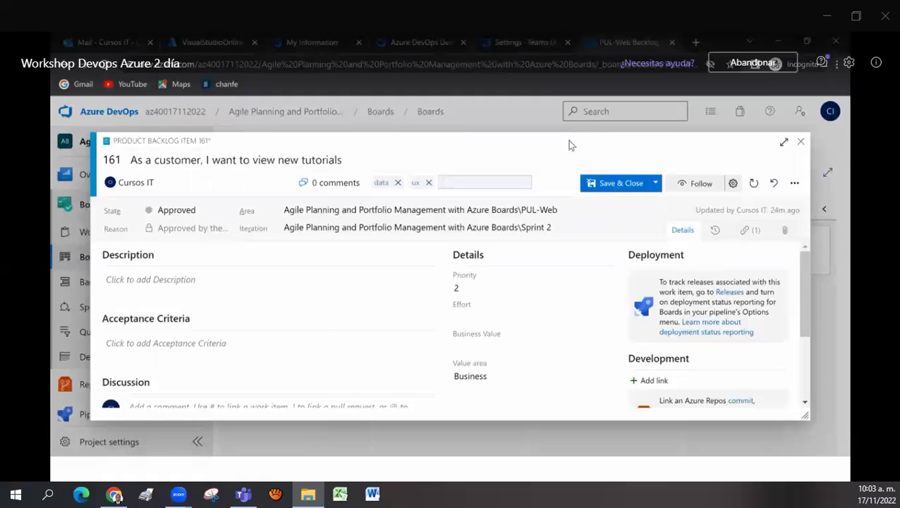
pyautogui.moveTo(560, 145)
pyautogui.mouseDown()
pyautogui.moveTo(592, 203)
pyautogui.moveTo(574, 149)
pyautogui.mouseUp()
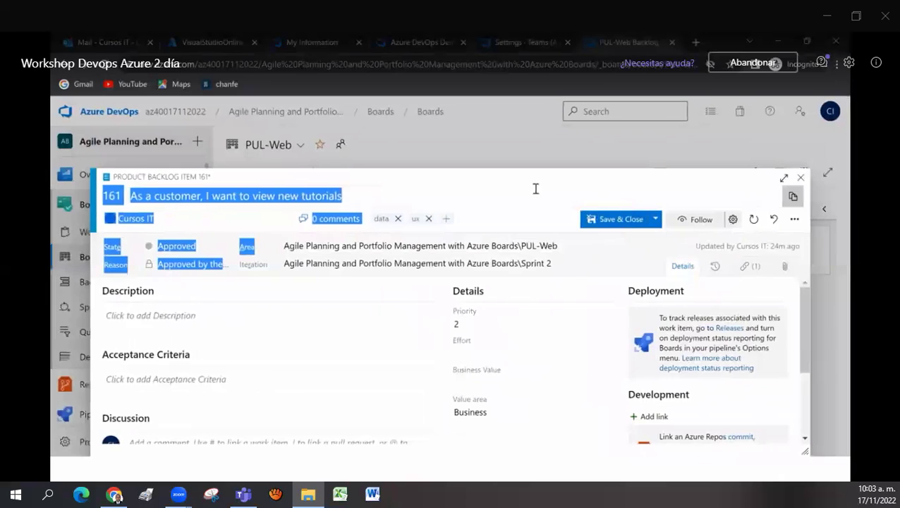
pyautogui.click(642, 207)
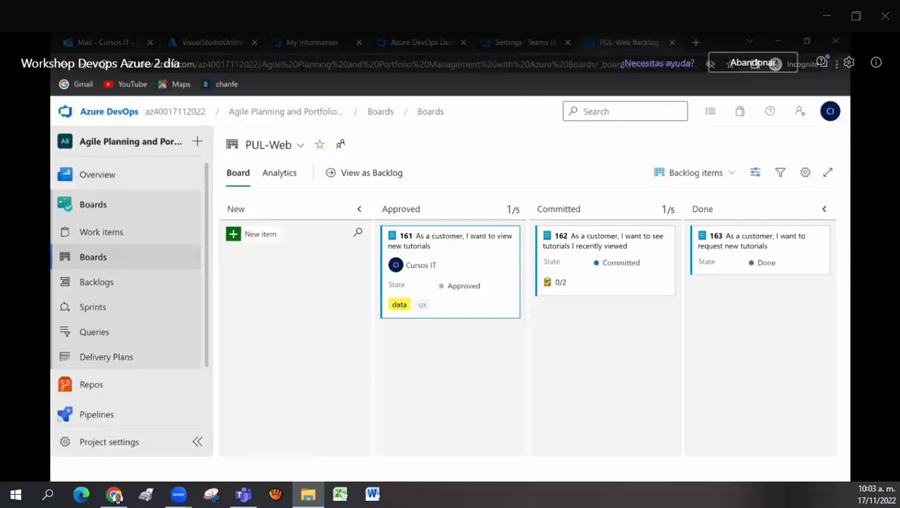
pyautogui.click(117, 498)
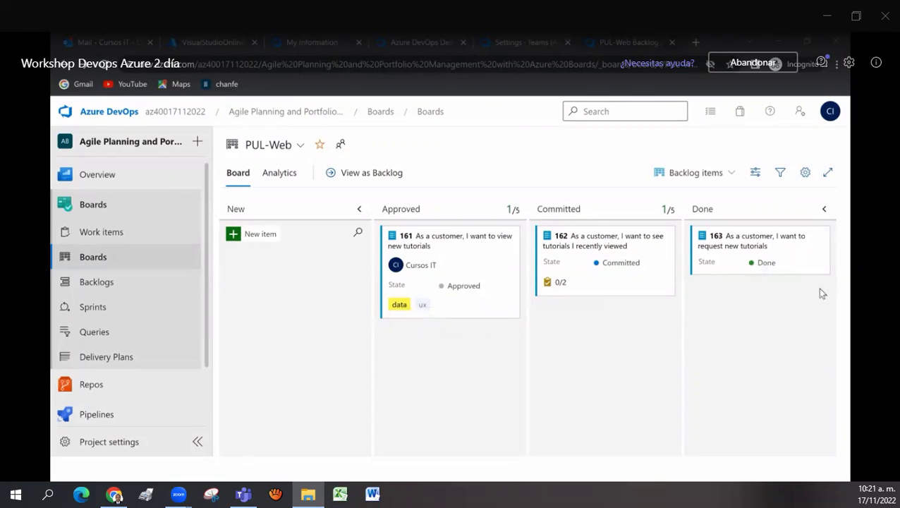
pyautogui.click(805, 172)
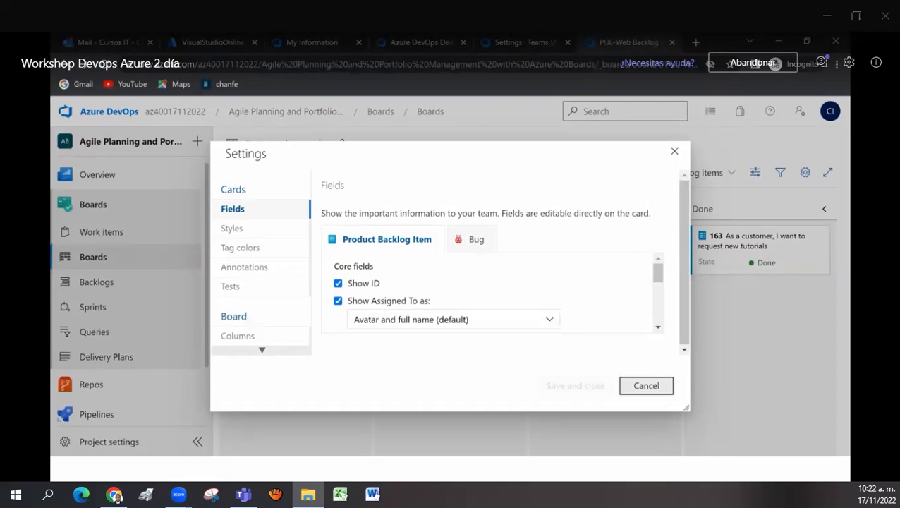
pyautogui.click(238, 337)
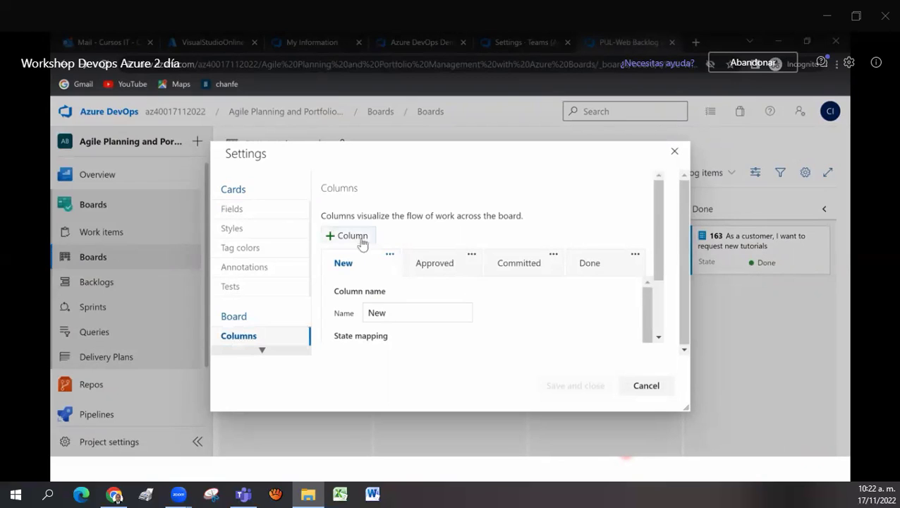
pyautogui.click(646, 386)
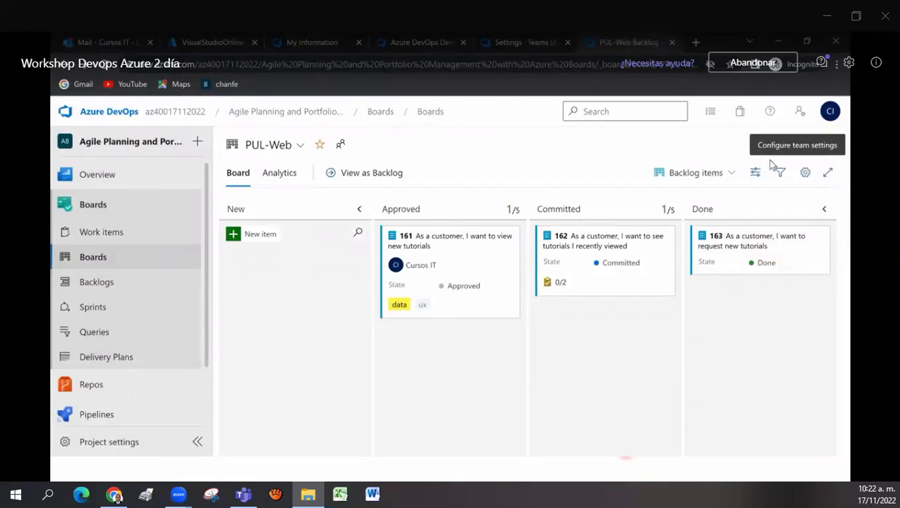
# Step: In the PUL-Web board settings, add a new column named "QA Approved"
pyautogui.click(805, 172)
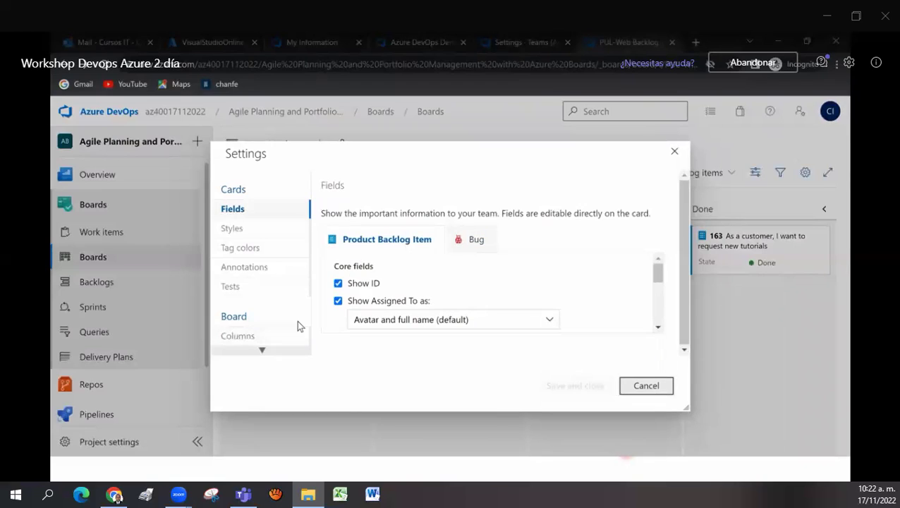
pyautogui.click(270, 337)
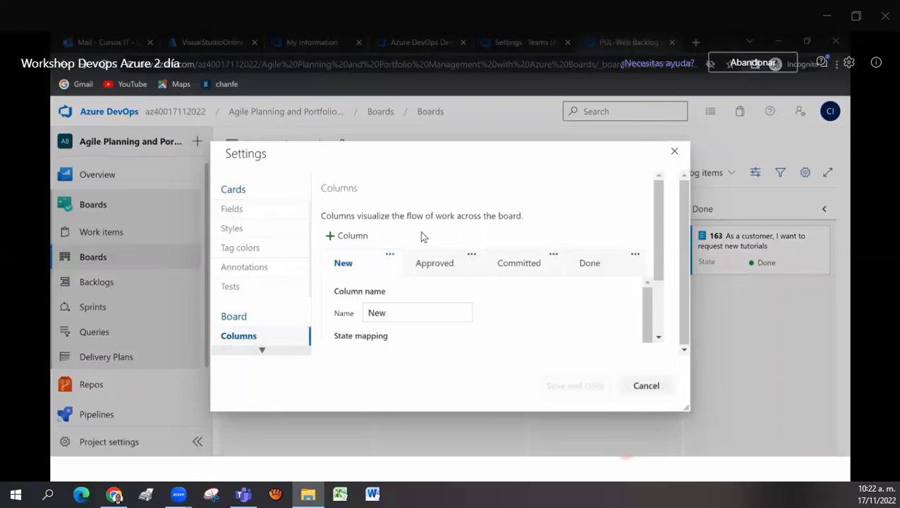
pyautogui.click(359, 236)
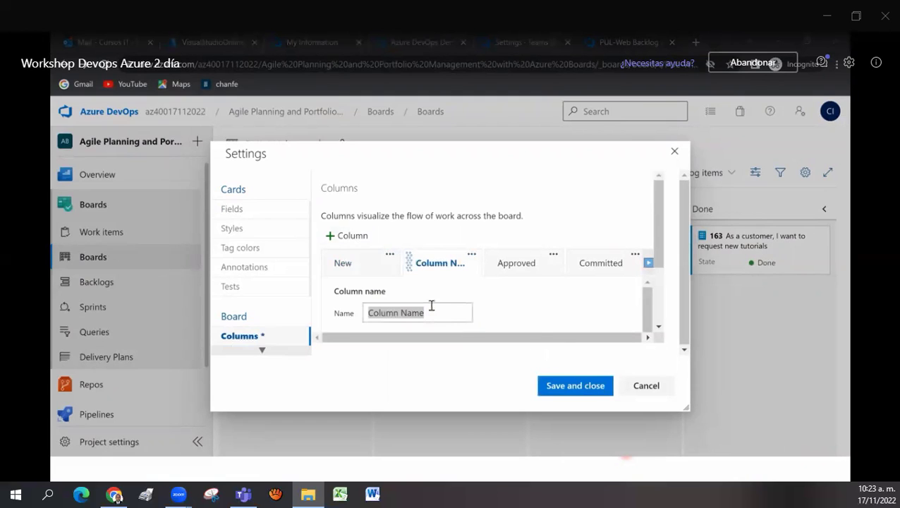
pyautogui.moveTo(428, 316); pyautogui.dragTo(307, 309)
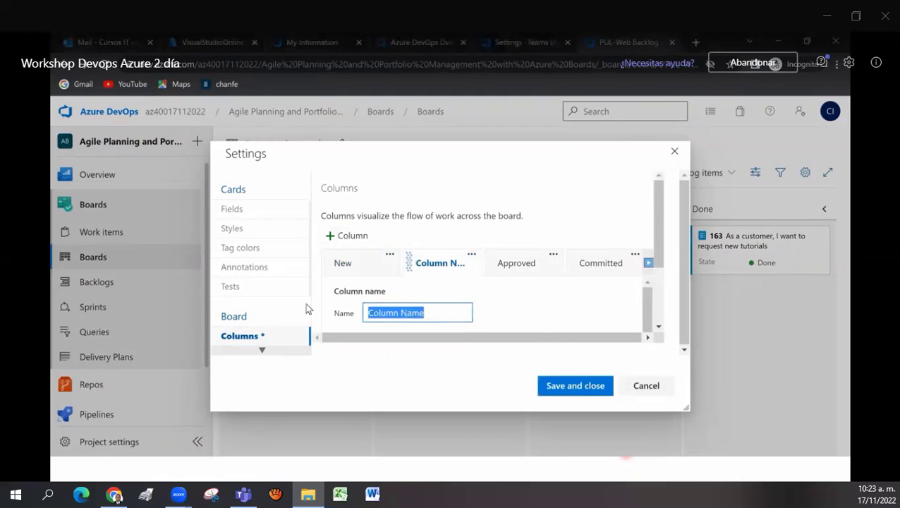
pyautogui.write('QA Approved')
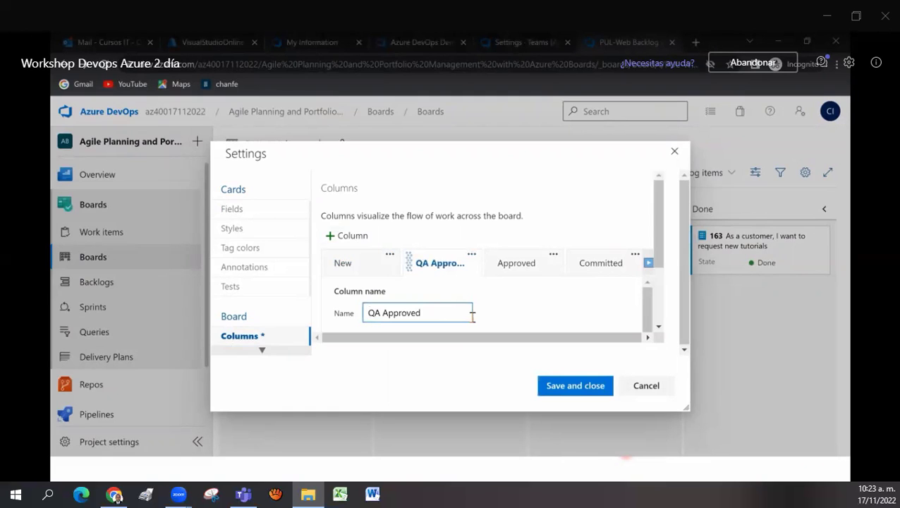
# Step: Set the QA Approved column's WIP limit to 1, and save the board settings with the column placed between Committed and Done
pyautogui.scroll(-2, 505, 309)
pyautogui.scroll(-4, 505, 308)
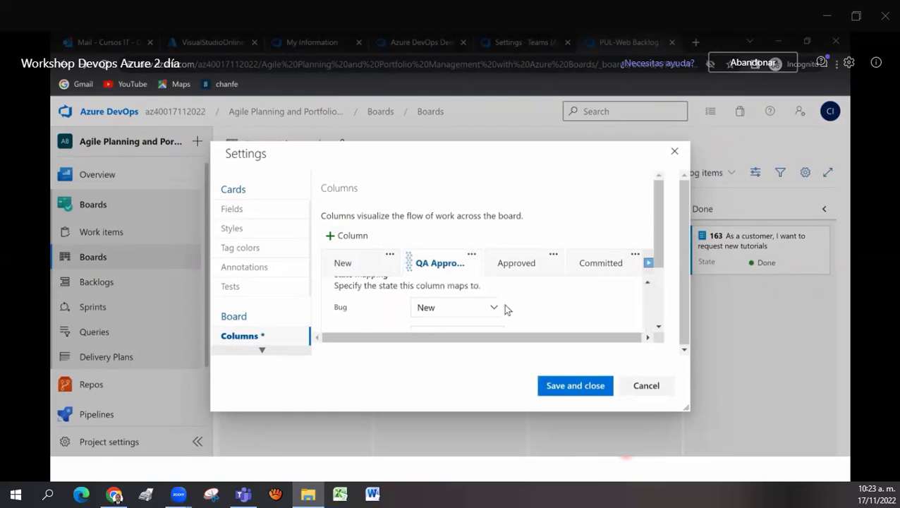
pyautogui.scroll(3, 557, 321)
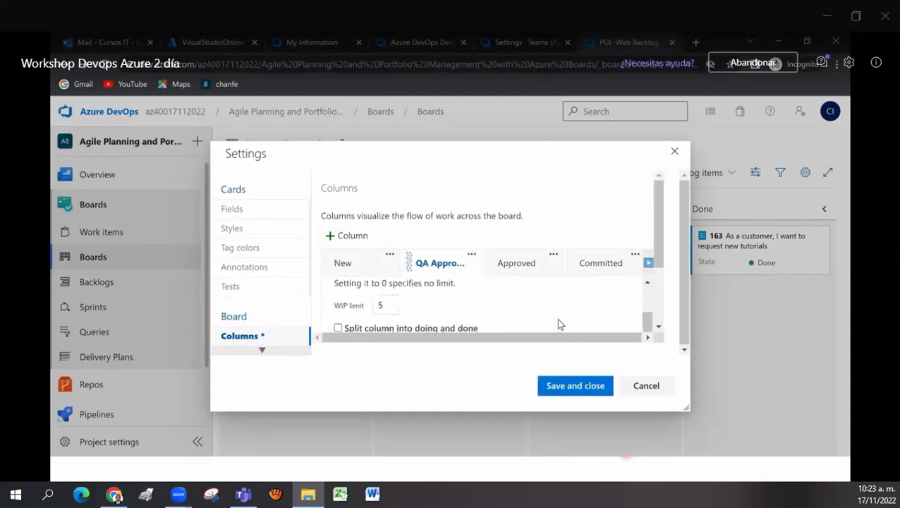
pyautogui.click(394, 305)
pyautogui.moveTo(394, 305); pyautogui.dragTo(350, 305)
pyautogui.write('1')
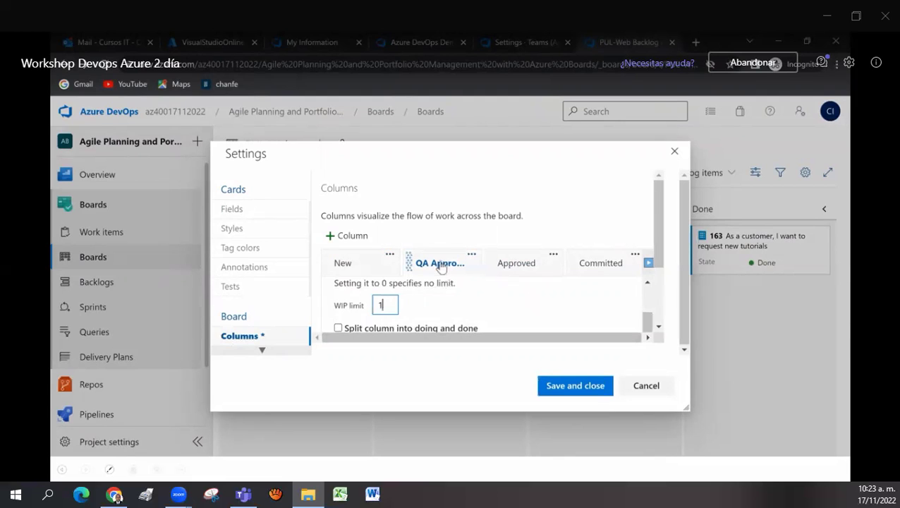
pyautogui.moveTo(441, 264); pyautogui.dragTo(532, 264)
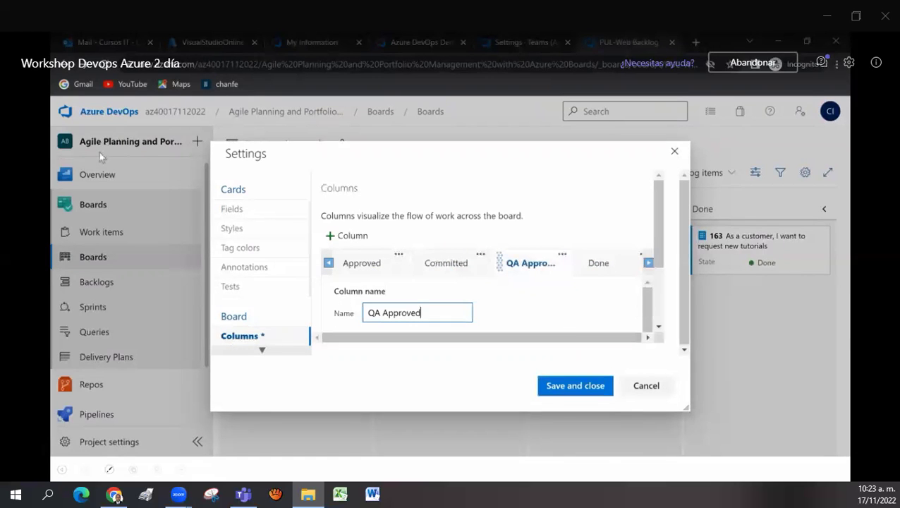
pyautogui.click(574, 387)
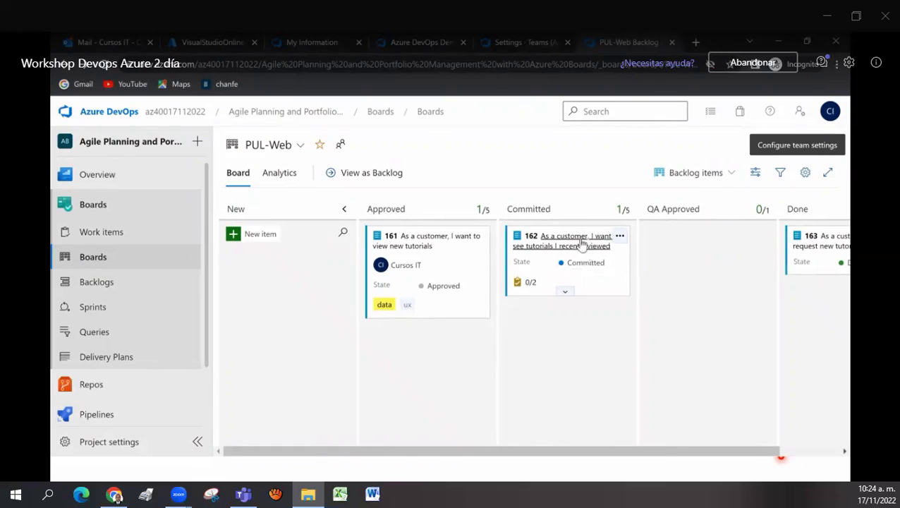
# Step: Move backlog items 162 and 161 into the QA Approved column, and return item 162 to Committed
pyautogui.moveTo(546, 261); pyautogui.dragTo(676, 281)
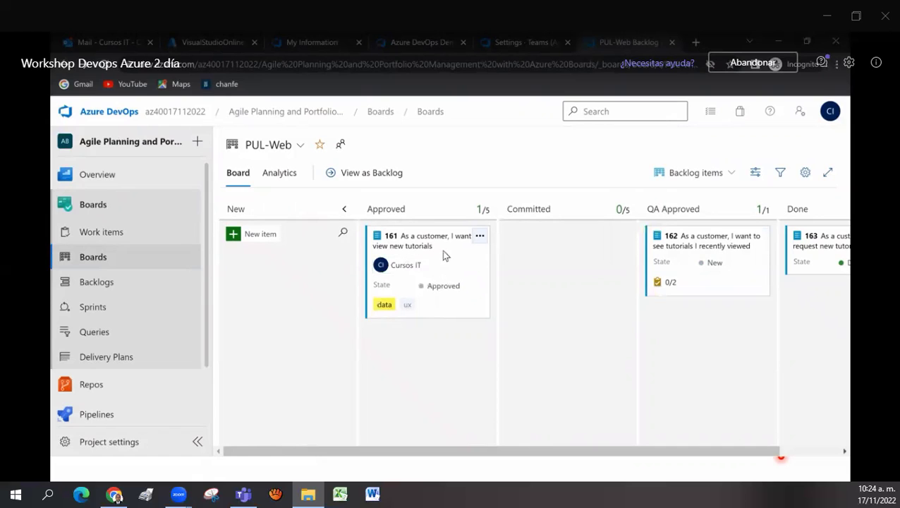
pyautogui.moveTo(441, 251); pyautogui.dragTo(733, 322)
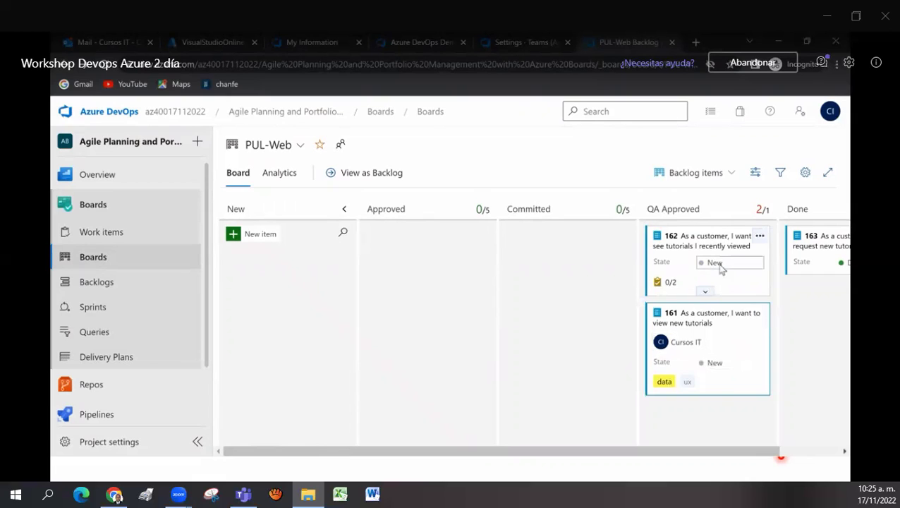
pyautogui.moveTo(727, 256); pyautogui.dragTo(575, 255)
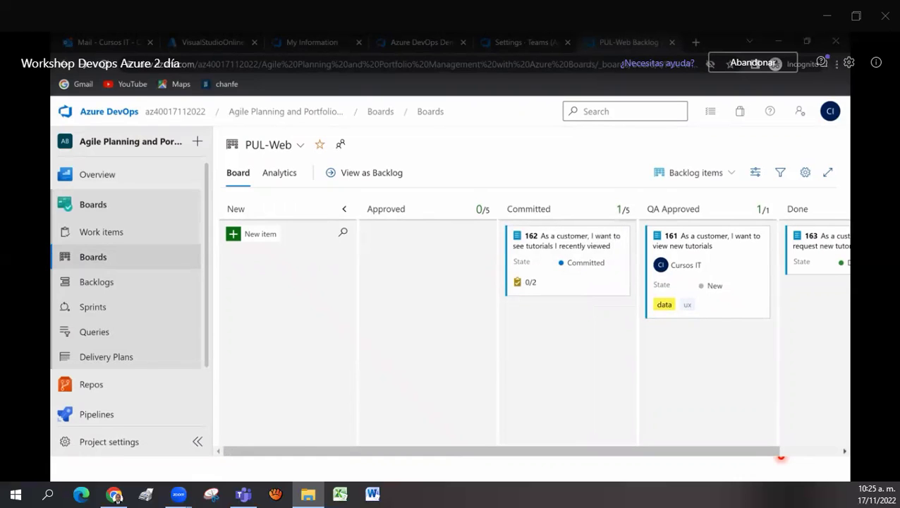
# Step: In the board's column settings, enable splitting the QA Approved column into doing and done
pyautogui.click(805, 172)
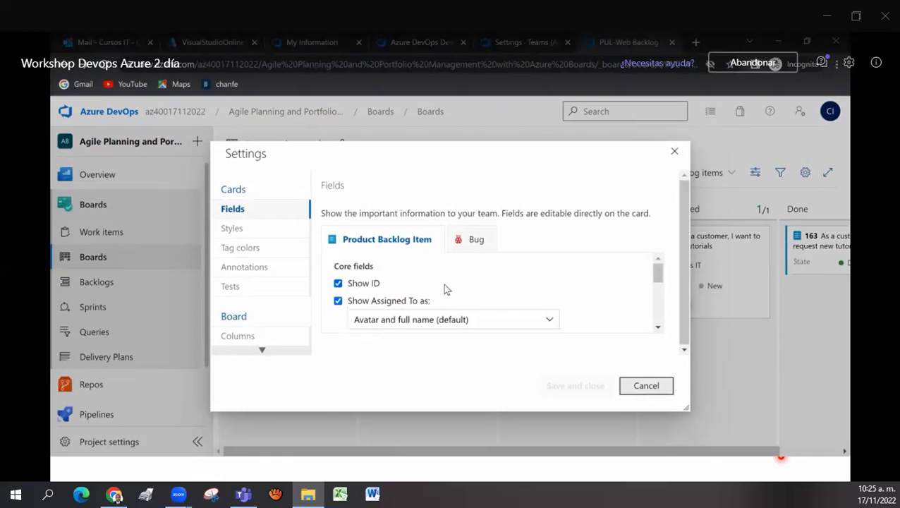
pyautogui.scroll(-2, 444, 288)
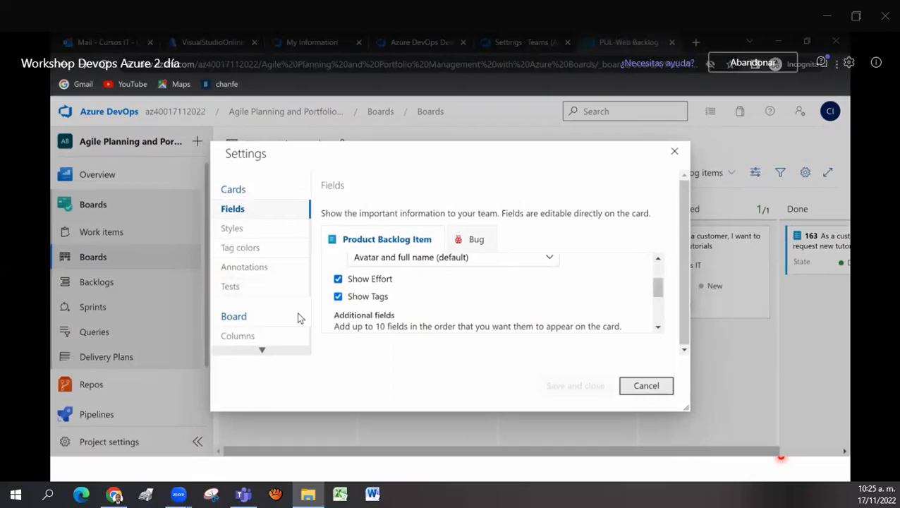
pyautogui.click(250, 337)
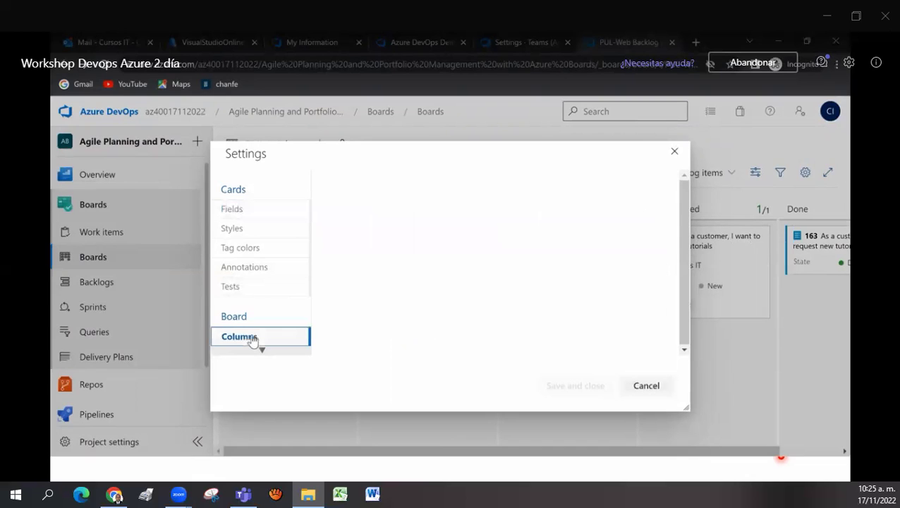
pyautogui.click(580, 272)
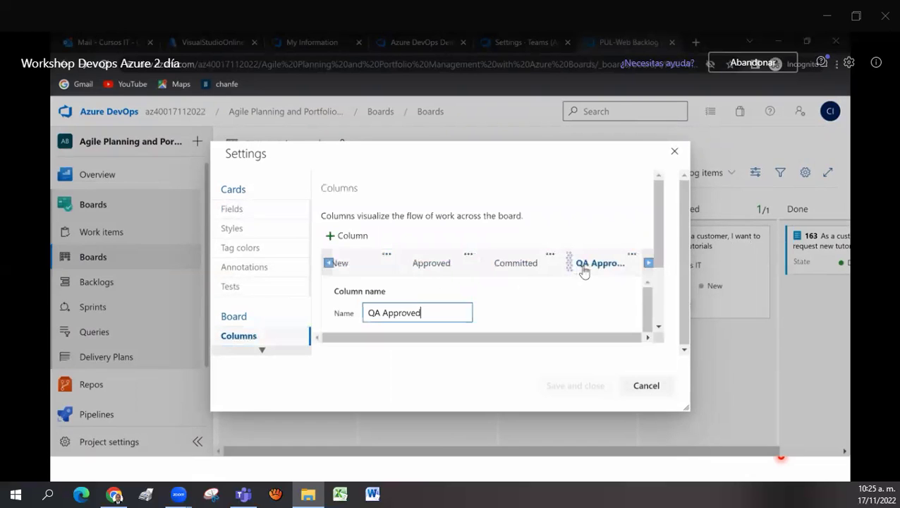
pyautogui.moveTo(658, 258); pyautogui.dragTo(654, 310)
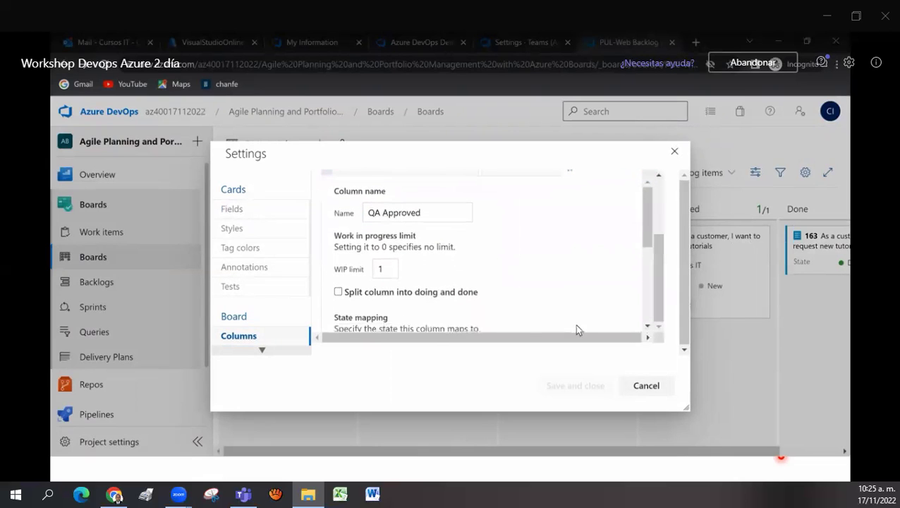
pyautogui.click(339, 293)
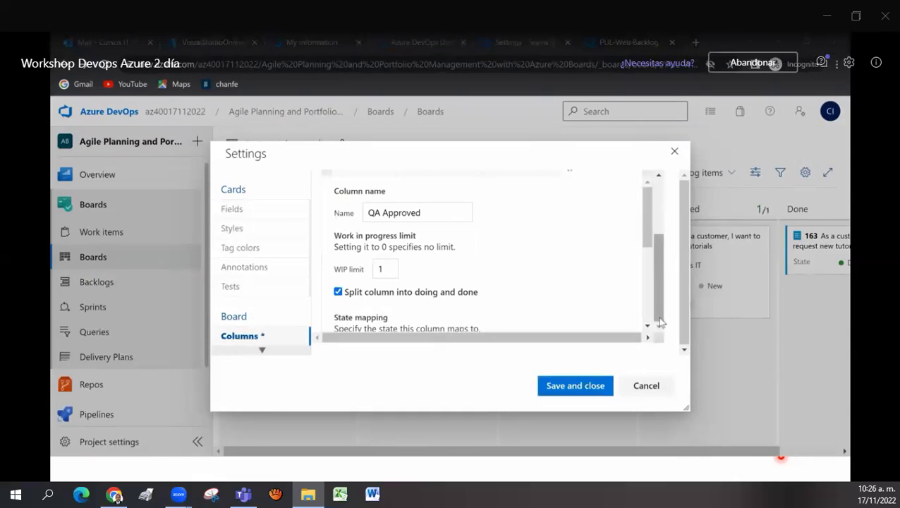
# Step: Enter "Passes **all** tests" as the QA Approved column's definition of done, and save the board settings
pyautogui.scroll(-5, 579, 276)
pyautogui.click(462, 274)
pyautogui.write('Passes **all** tests')
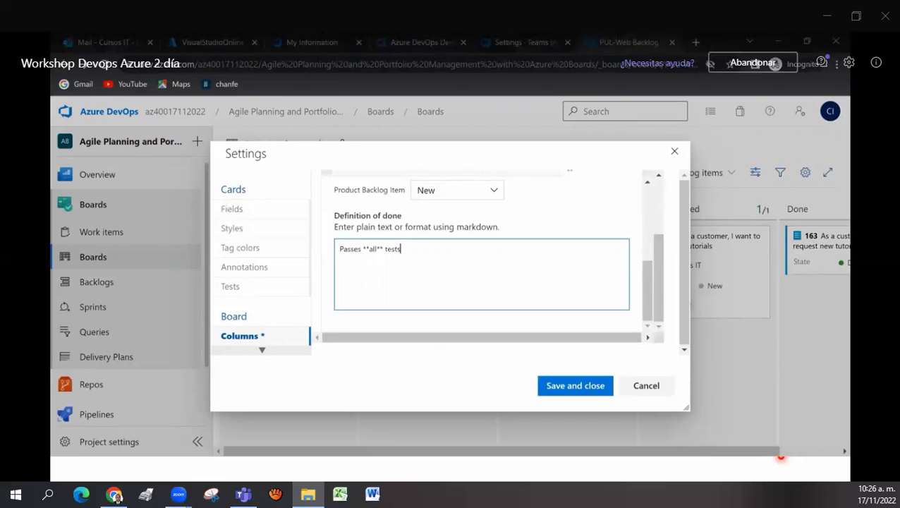
pyautogui.click(573, 385)
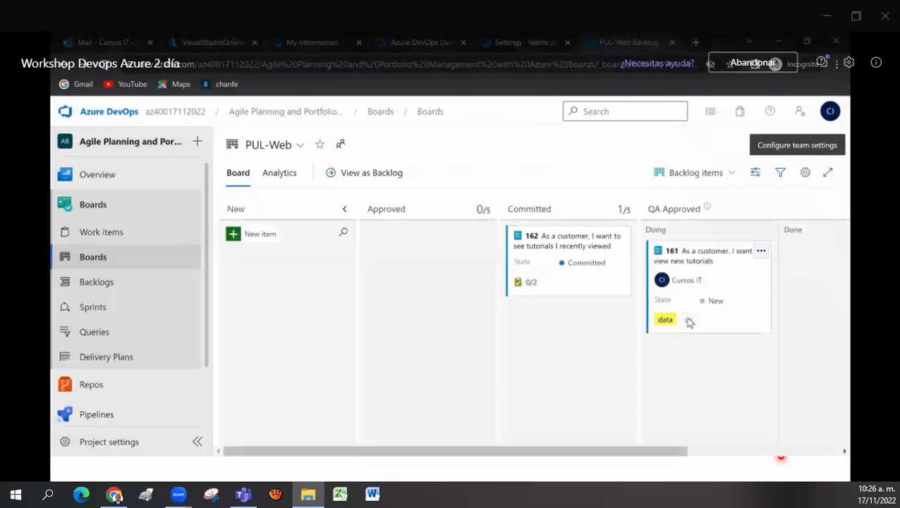
# Step: Open the swimlane configuration in the PUL-Web board's settings
pyautogui.moveTo(619, 451); pyautogui.dragTo(736, 450)
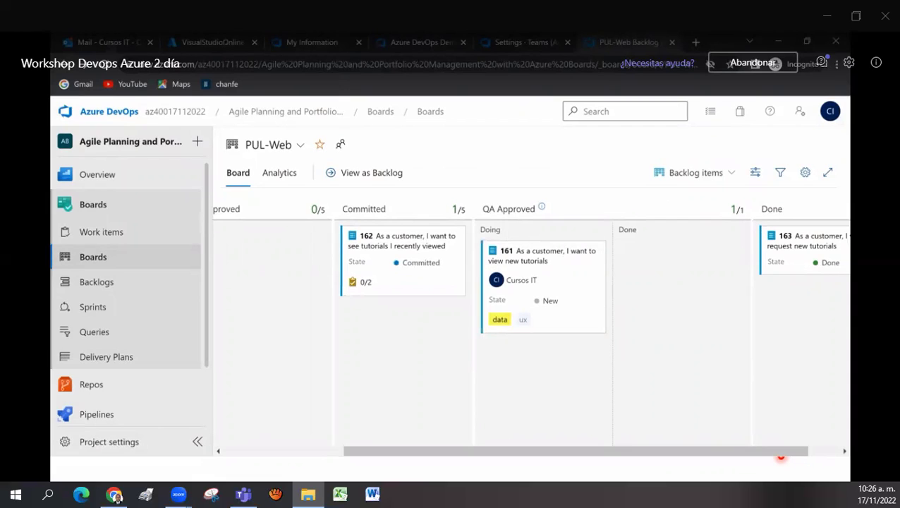
pyautogui.click(804, 173)
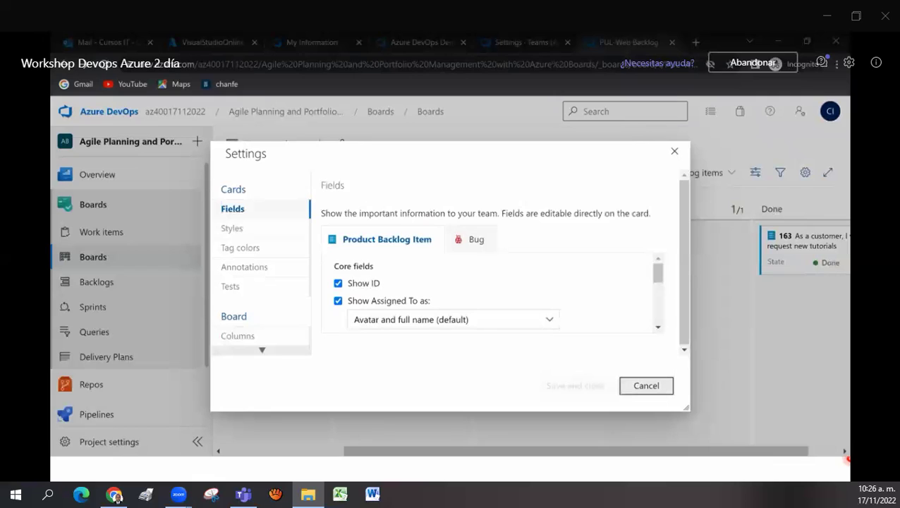
pyautogui.click(251, 351)
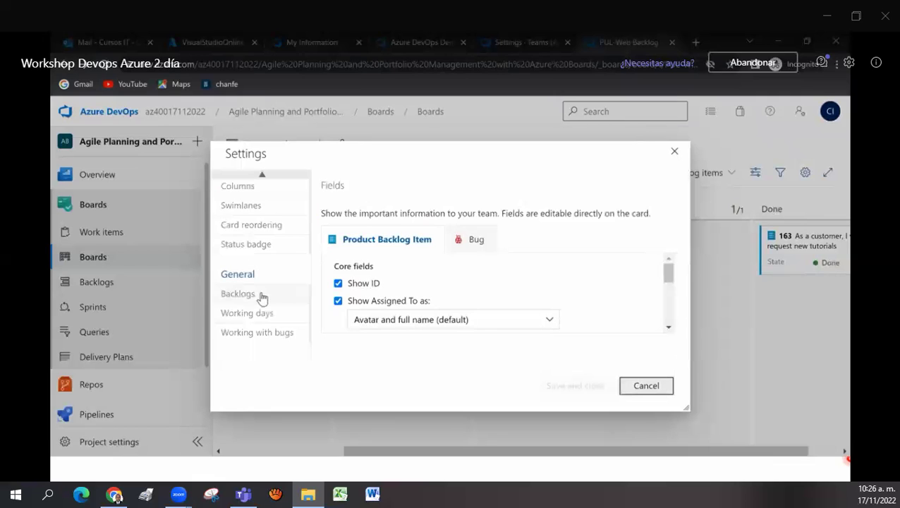
pyautogui.scroll(3, 287, 298)
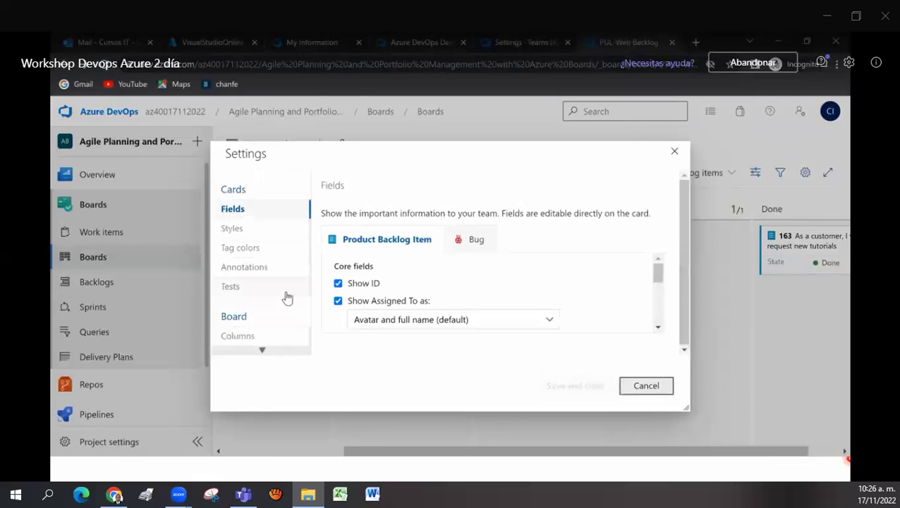
pyautogui.scroll(-3, 287, 298)
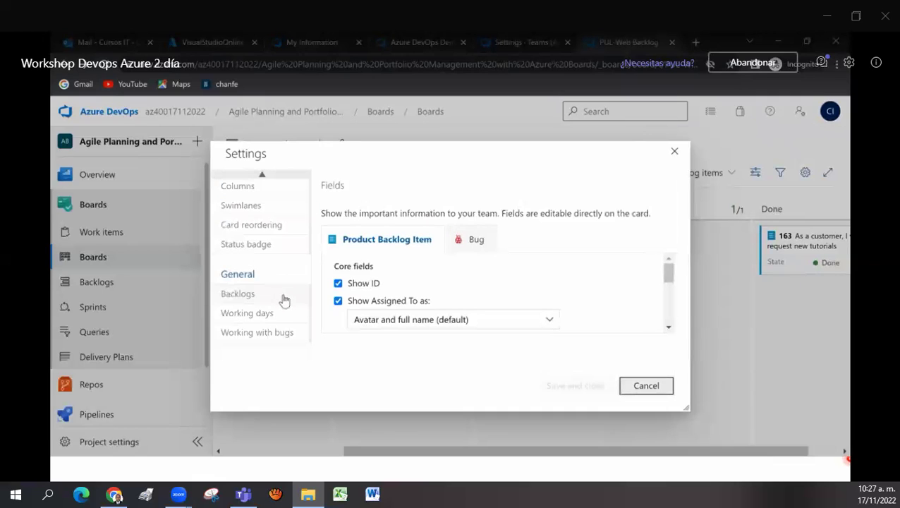
pyautogui.click(269, 209)
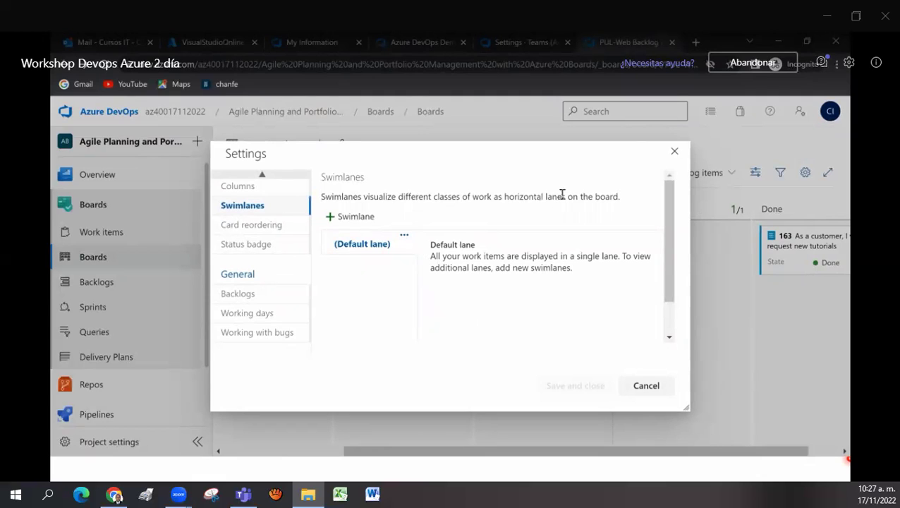
pyautogui.moveTo(566, 196); pyautogui.dragTo(503, 200)
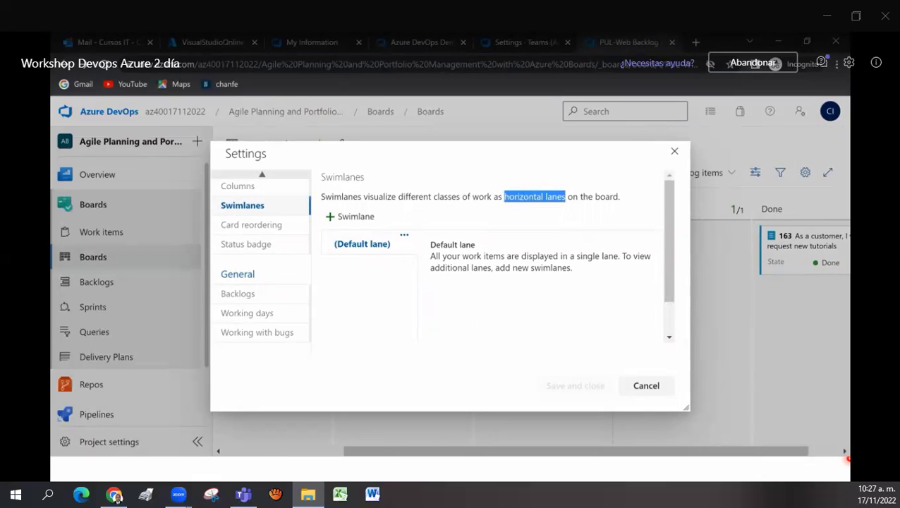
# Step: Add a swimlane named "Expedite" above the default lane, and save the board settings
pyautogui.click(354, 217)
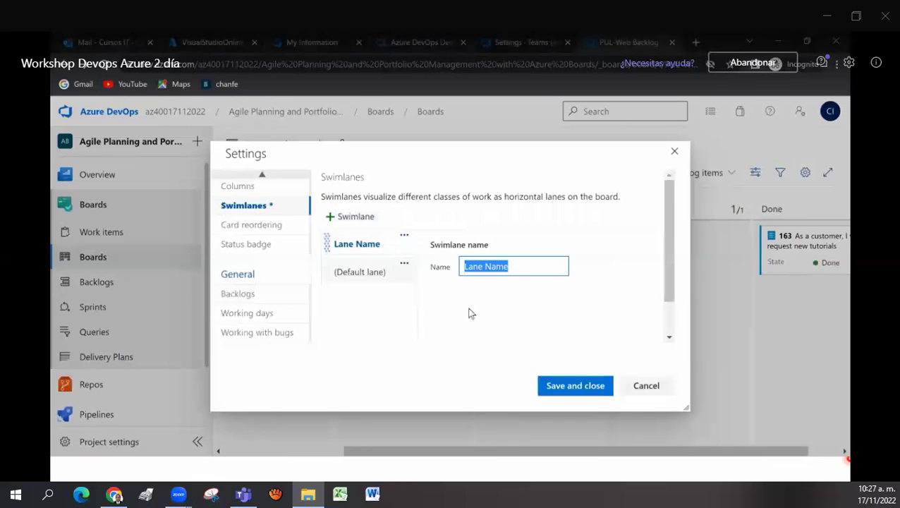
pyautogui.click(115, 496)
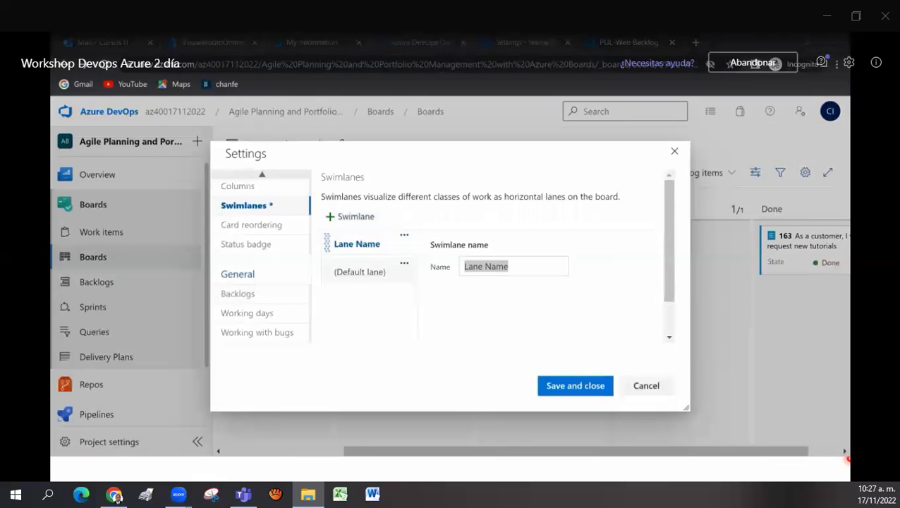
pyautogui.click(554, 268)
pyautogui.moveTo(549, 266); pyautogui.dragTo(420, 268)
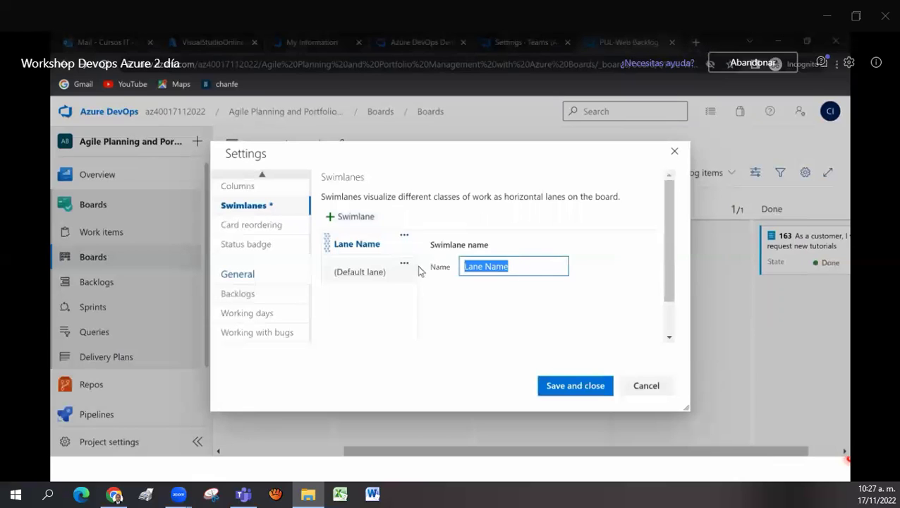
pyautogui.write('Expedite')
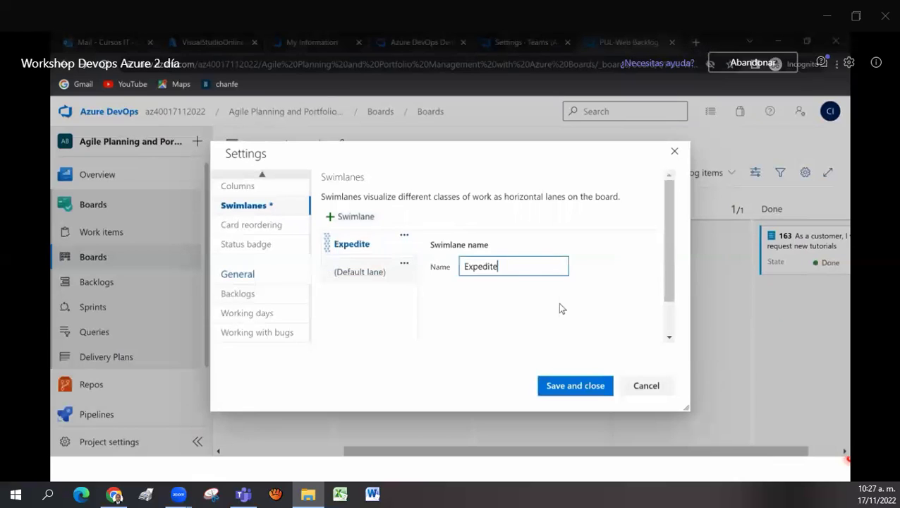
pyautogui.click(583, 397)
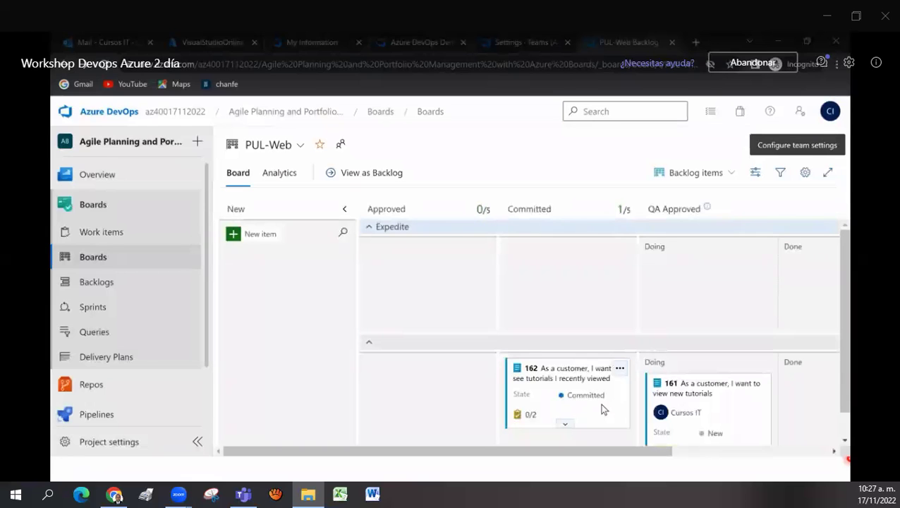
# Step: Move backlog item 162 from the default lane into the Expedite swimlane, keeping it in the Committed column
pyautogui.moveTo(597, 409); pyautogui.dragTo(606, 289)
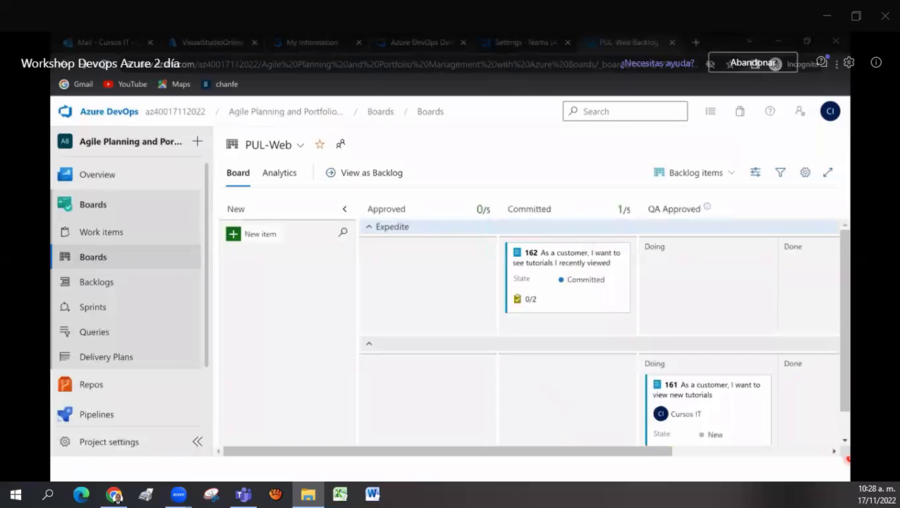